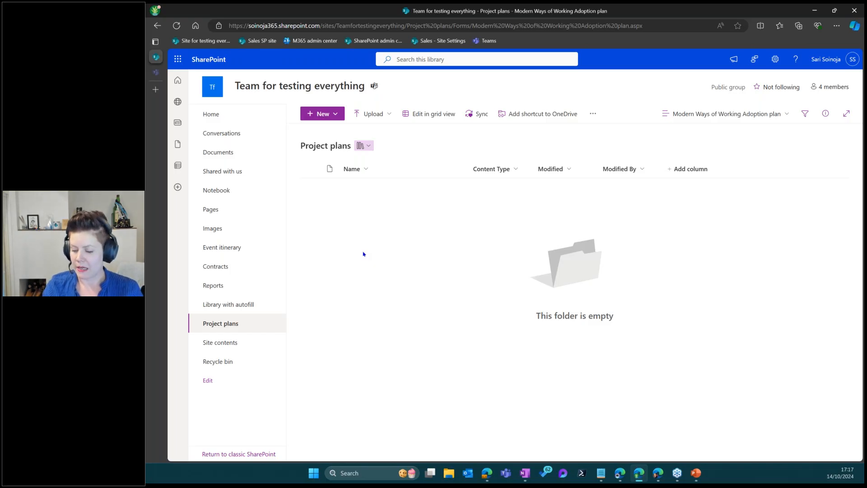
Start a new modern template from an existing file so the Pick a file dialog appears
click(337, 116)
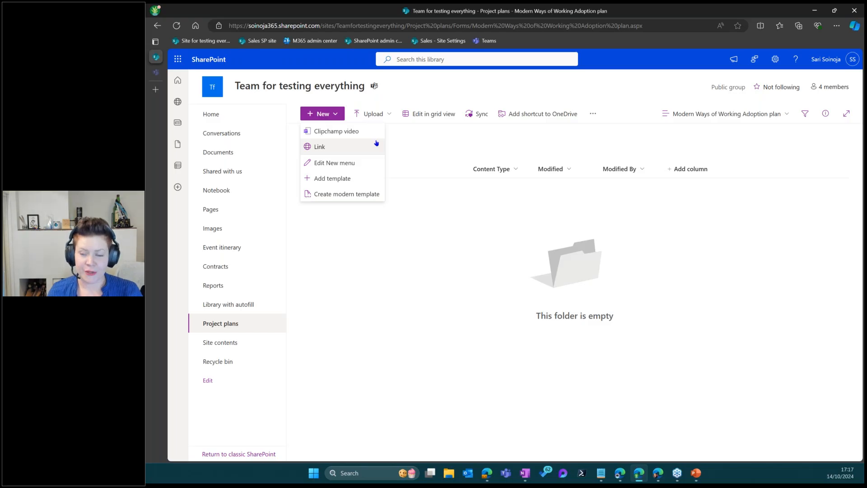
click(347, 194)
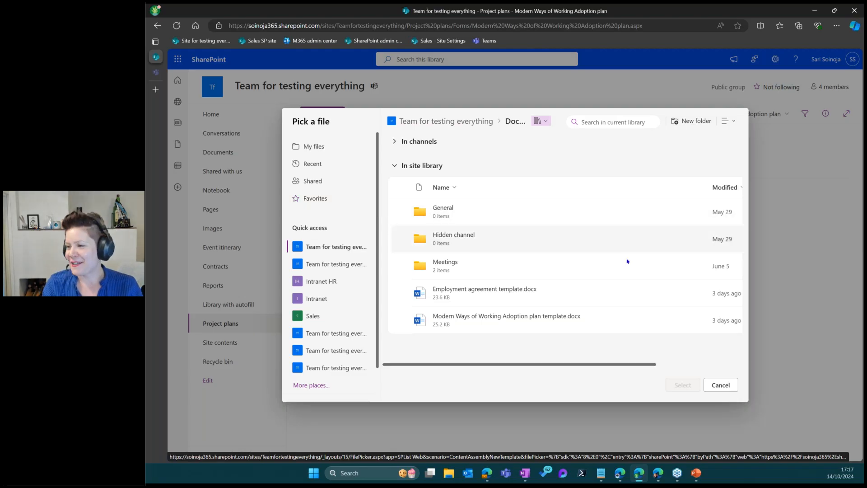
Choose Modern Ways of Working Adoption plan template.docx as the template source
click(518, 319)
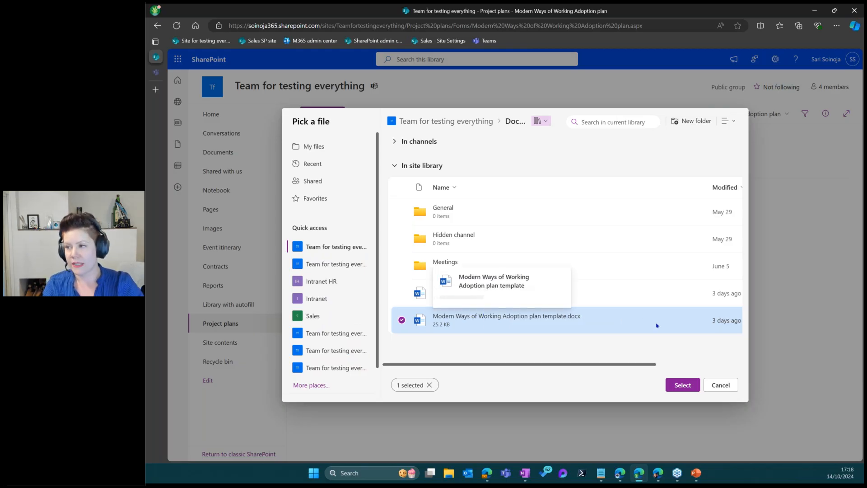
click(670, 382)
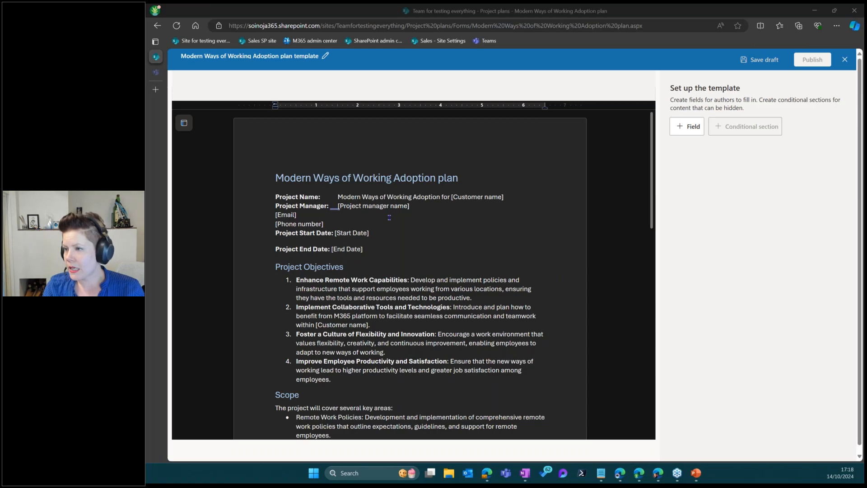
Select the [Project manager name] placeholder and add a new field for it
click(276, 216)
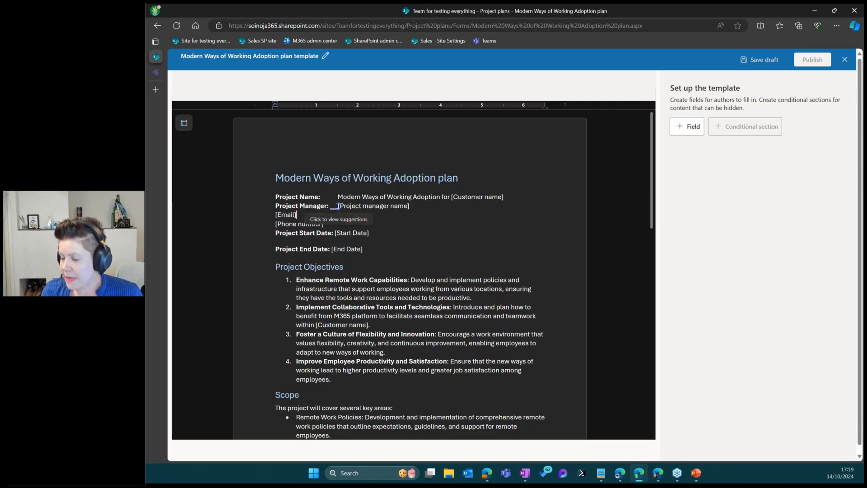
drag(338, 206, 409, 210)
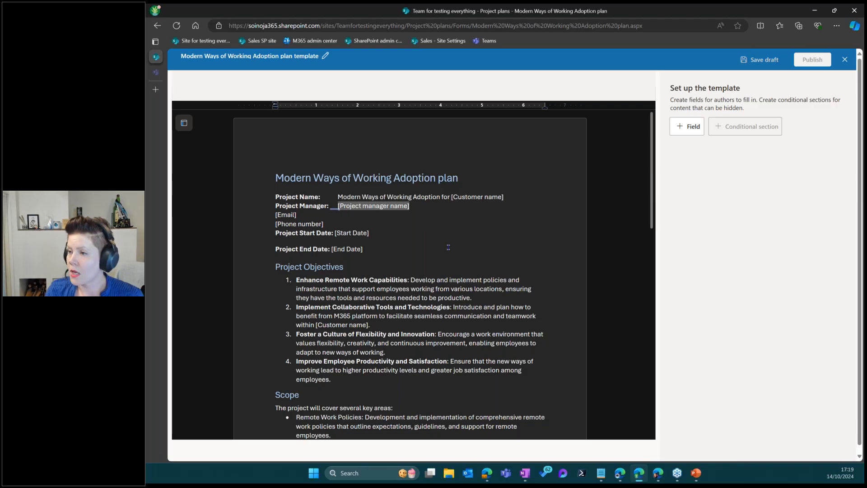
click(684, 126)
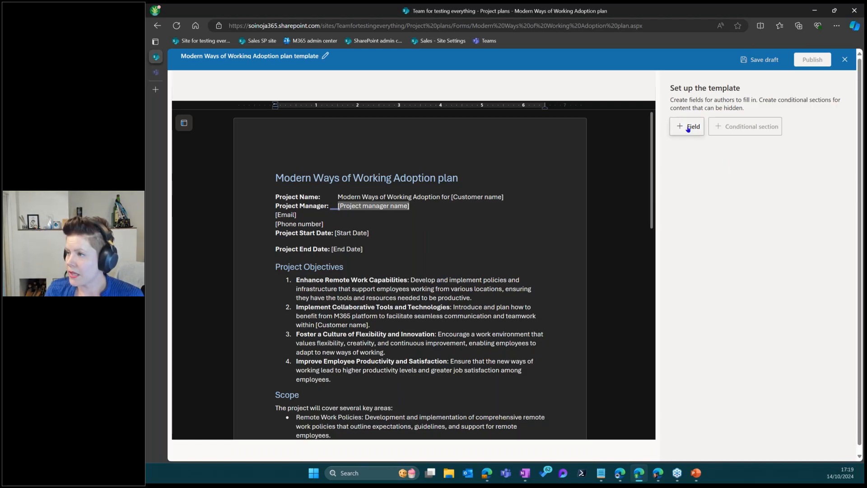
Name the field Project manager name, set type Single line of text, and save it
click(710, 96)
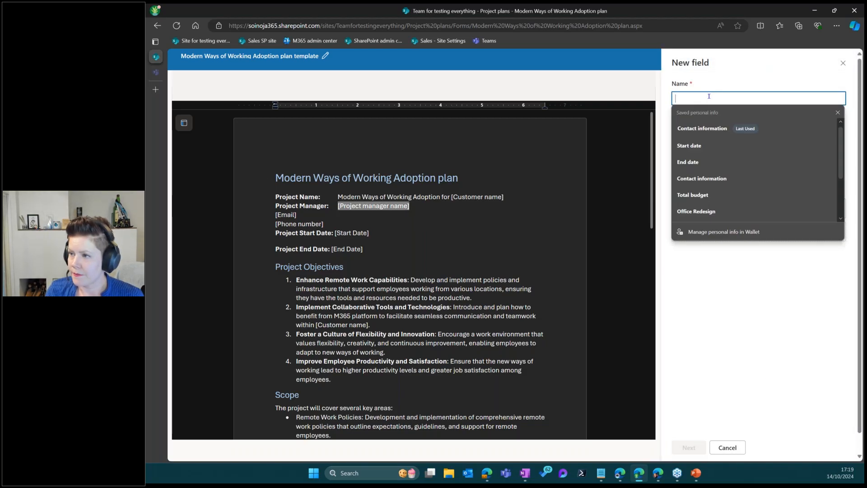
text(Project manager name)
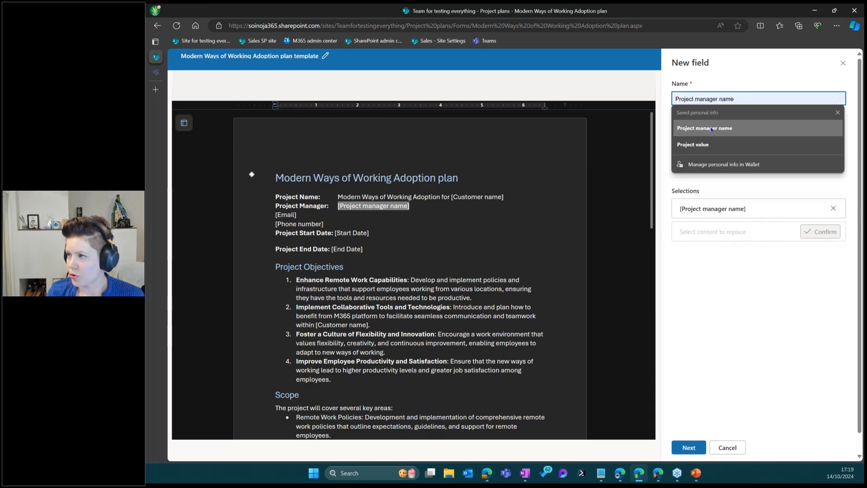
click(718, 129)
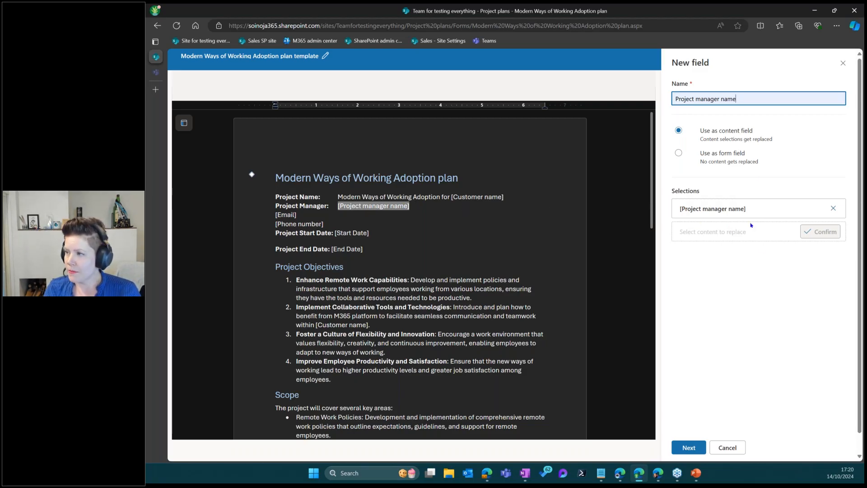
click(691, 448)
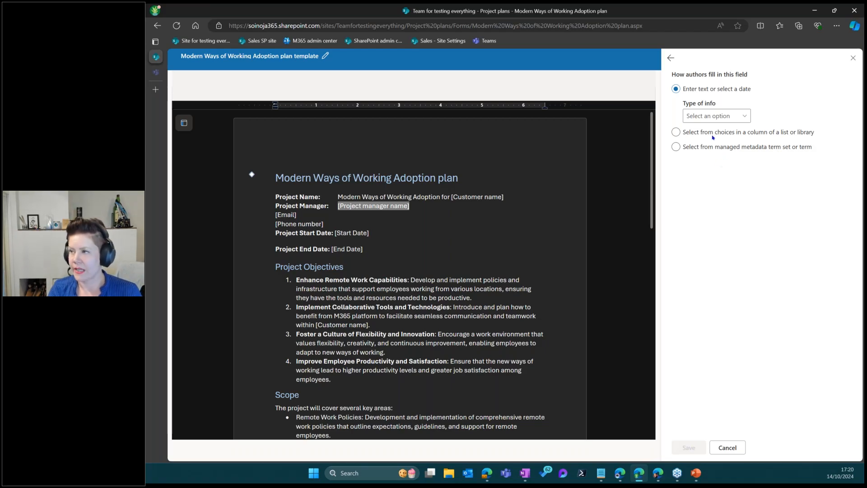
click(719, 116)
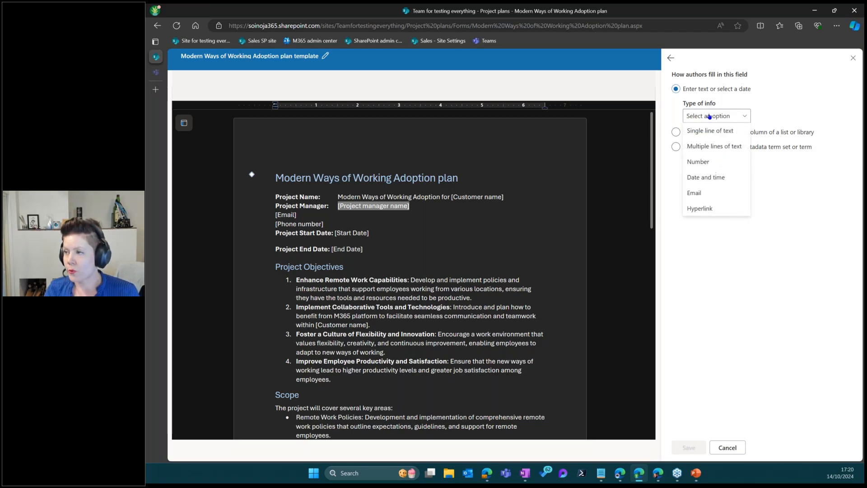
click(735, 132)
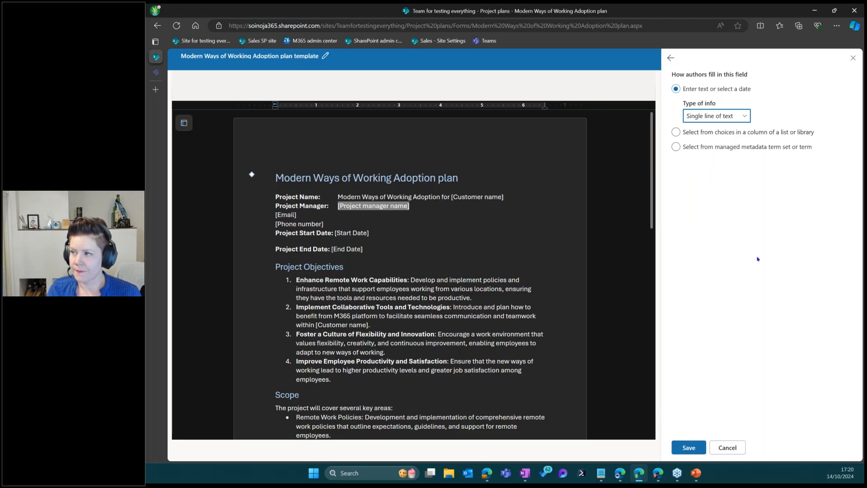
click(699, 444)
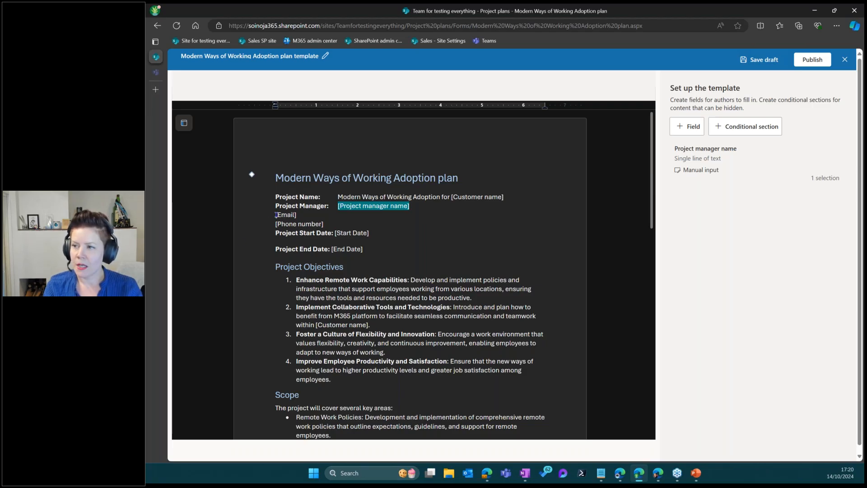
Link [Email] to a new Email-type field named PM email and save it
drag(298, 215, 275, 215)
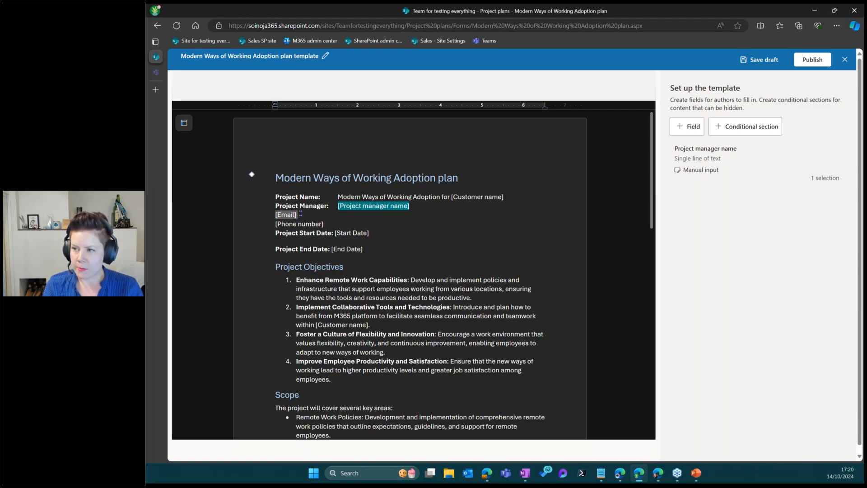
click(687, 127)
click(705, 97)
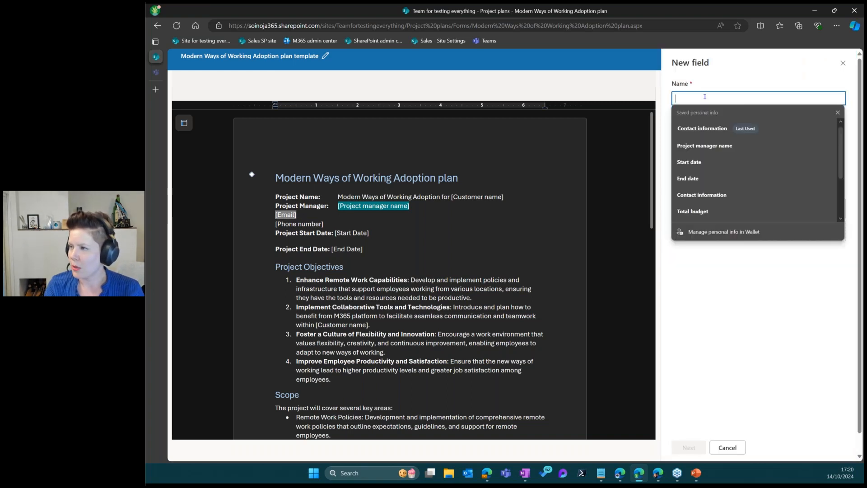
text(PM email)
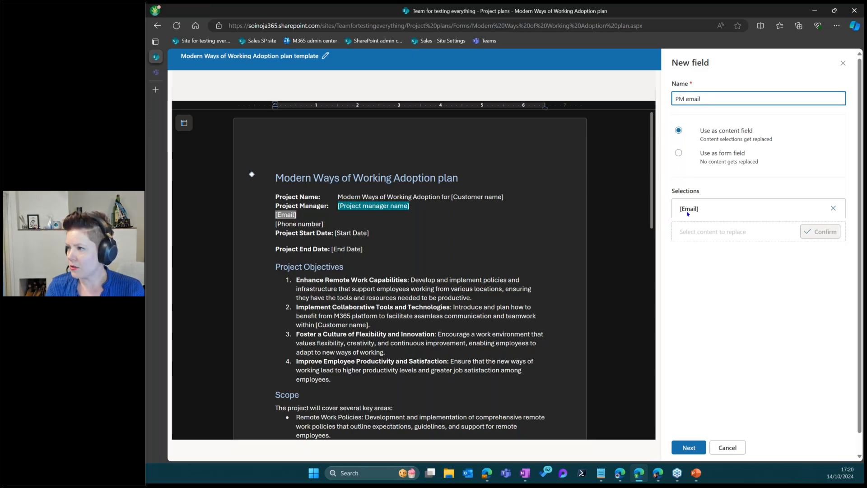
click(690, 448)
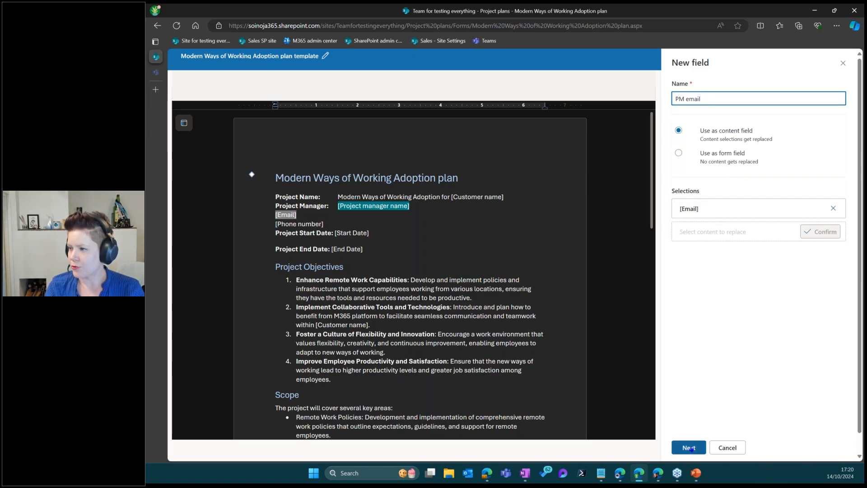
click(710, 117)
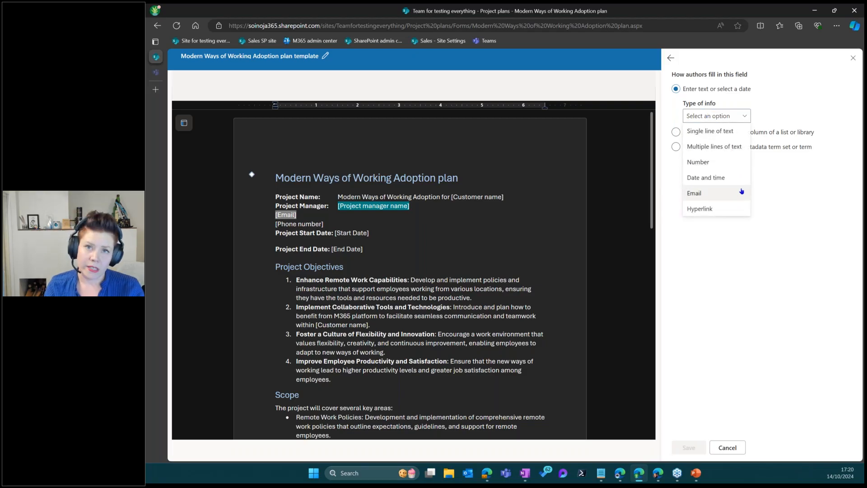
click(709, 195)
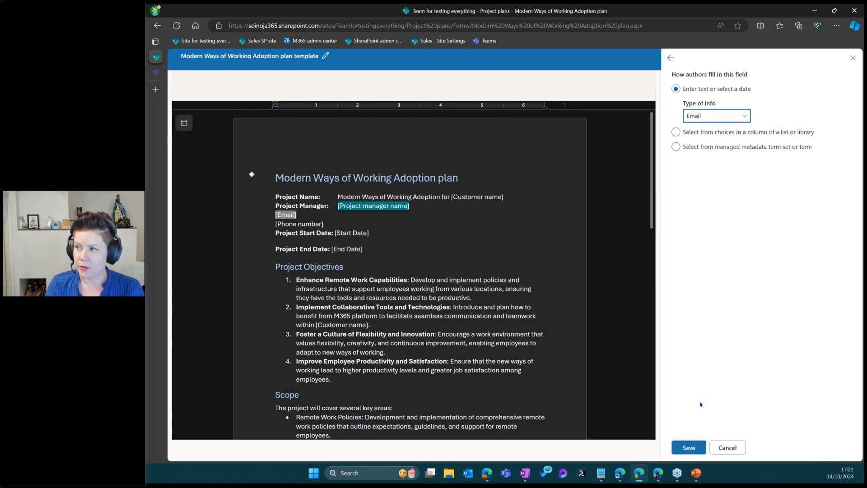
click(688, 447)
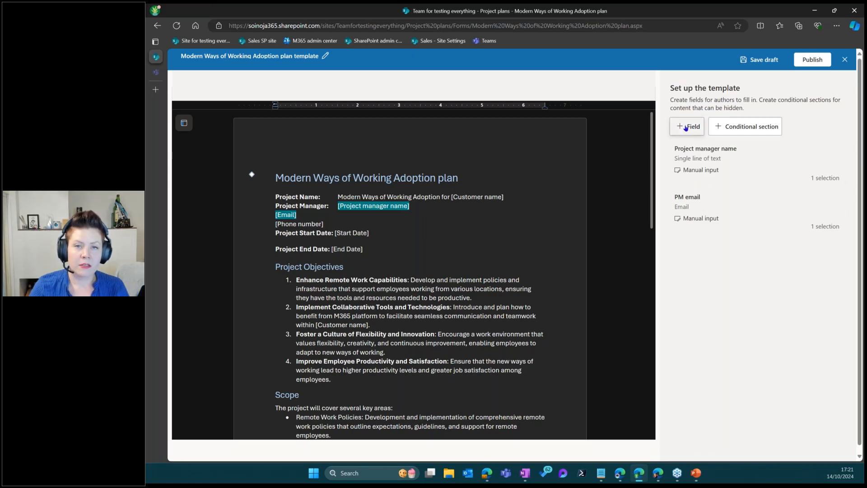
Create a Single line of text field named PM phone number for [Phone number]
click(693, 129)
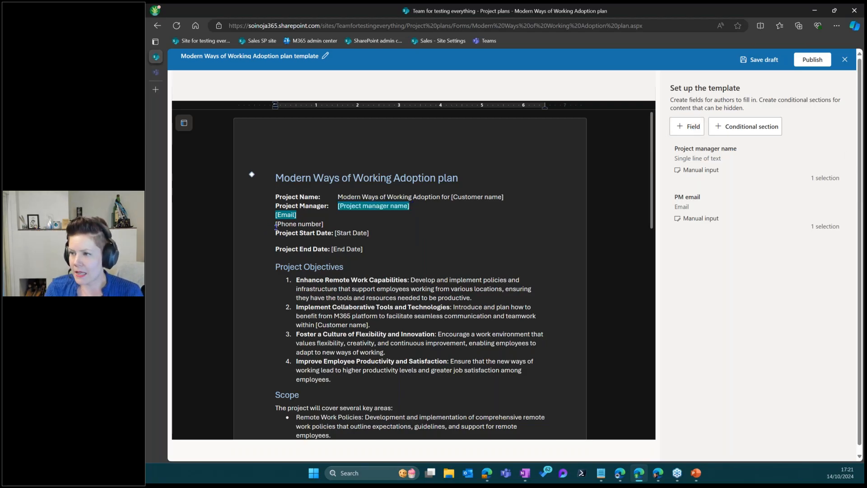
triple_click(310, 223)
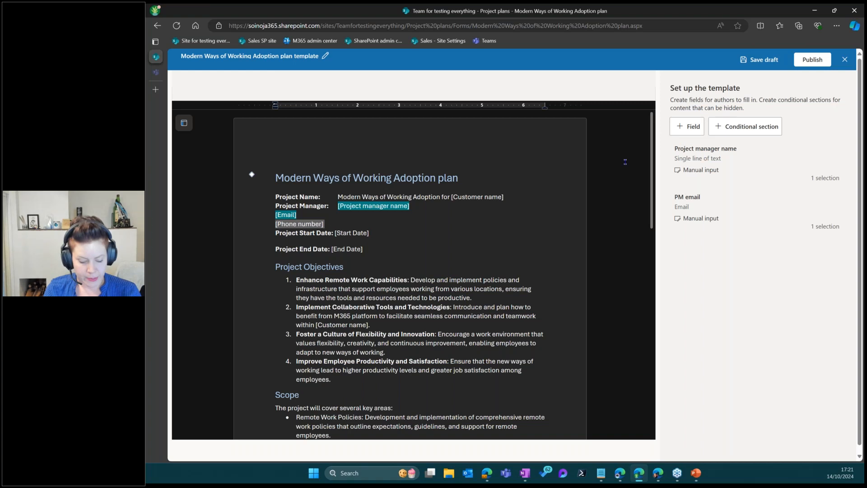
click(687, 129)
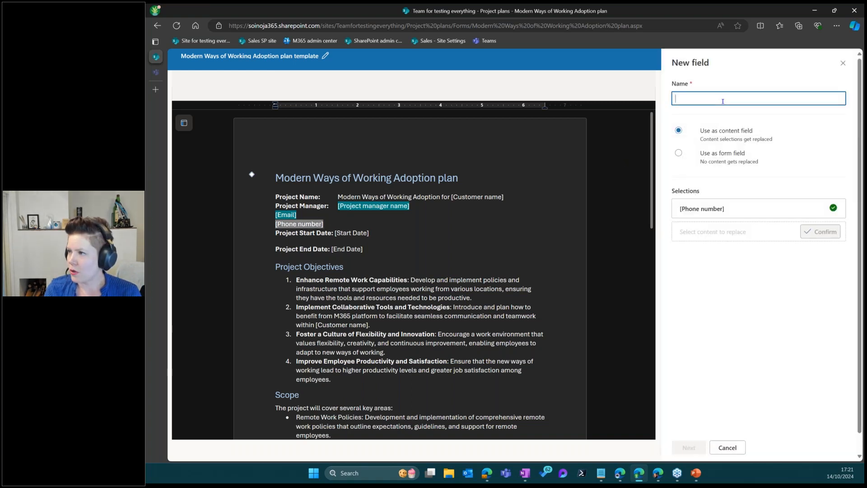
click(723, 101)
text(PM )
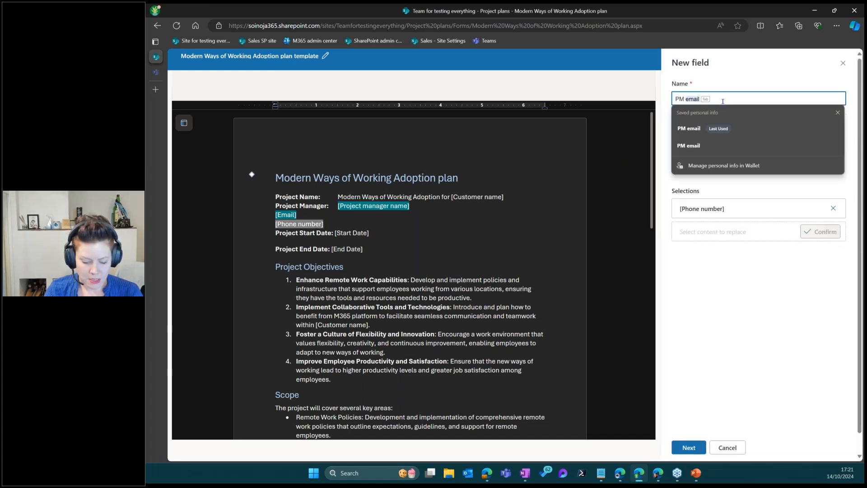
text(phone numne)
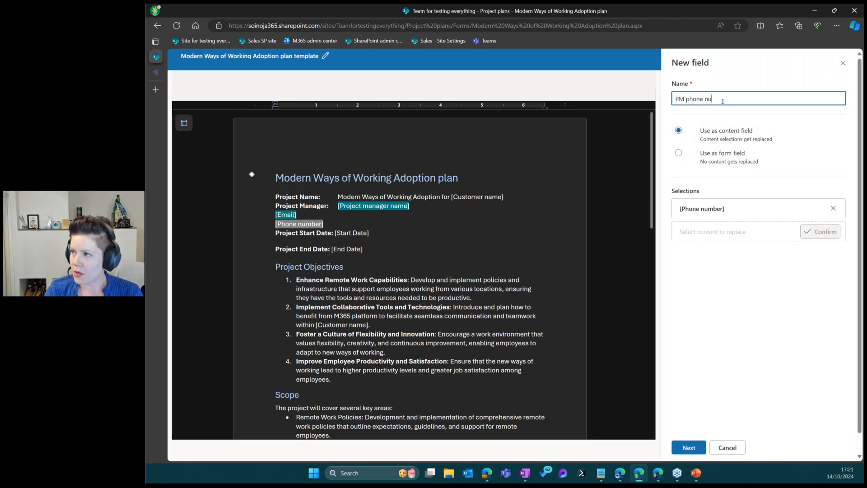
key(BackSpace)
key(BackSpace)
text(ber)
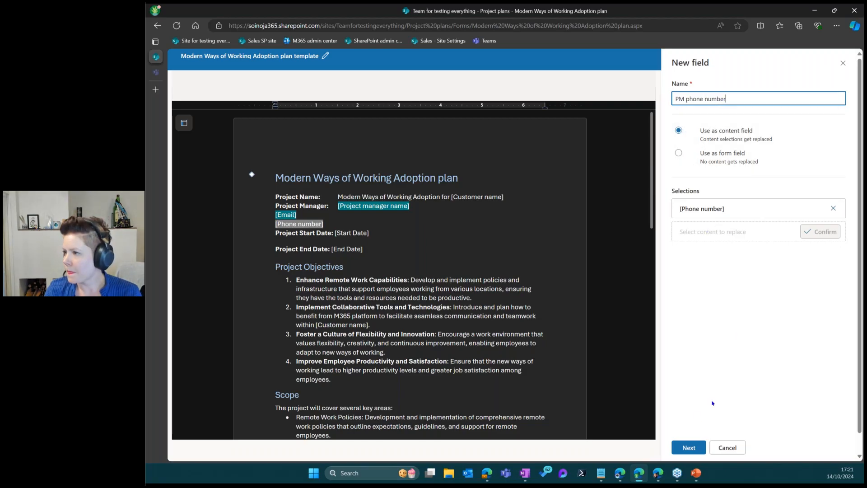
click(689, 448)
click(727, 119)
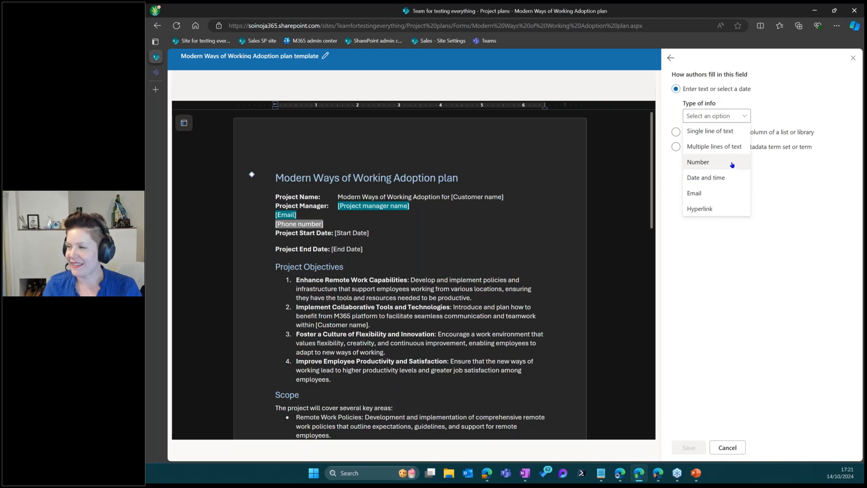
click(732, 135)
click(690, 448)
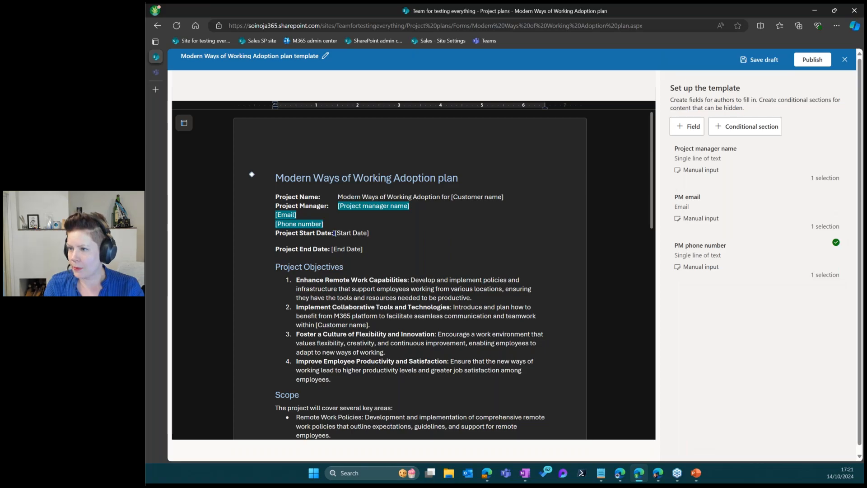
Link [Start Date] to a Date and time field named Start date, format DD.MM.YYYY
drag(335, 233, 369, 233)
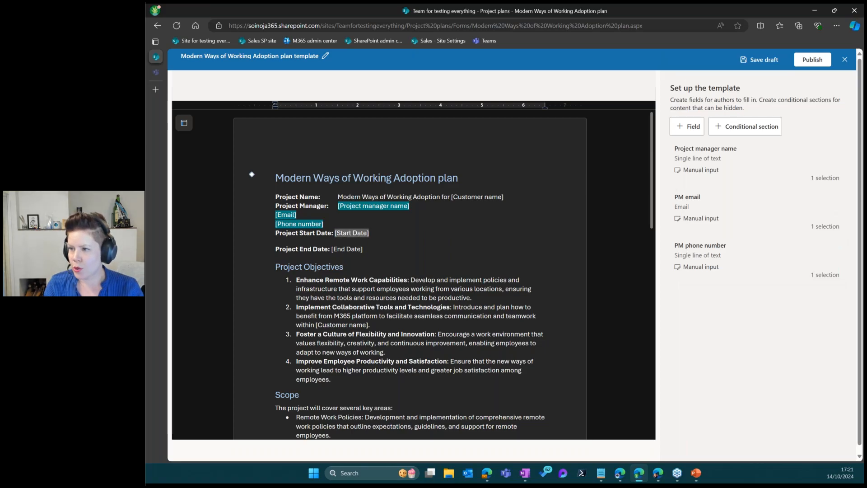
click(689, 127)
text(Strat)
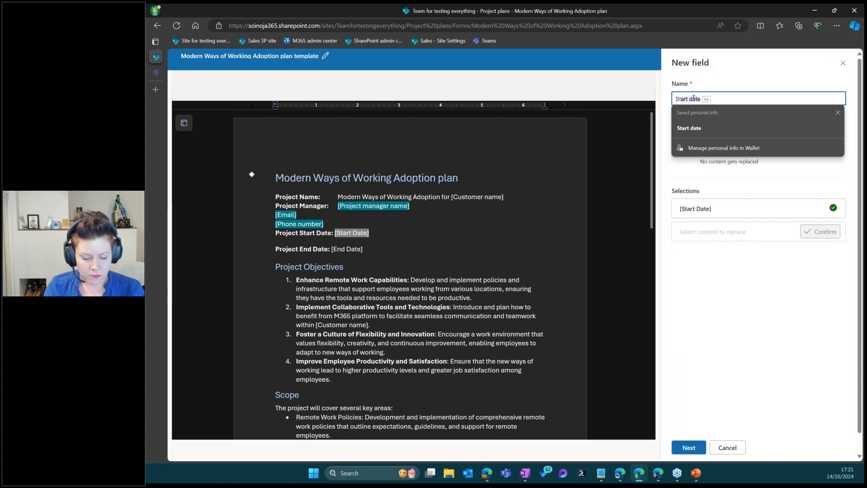
key(BackSpace)
key(BackSpace)
key(BackSpace)
key(BackSpace)
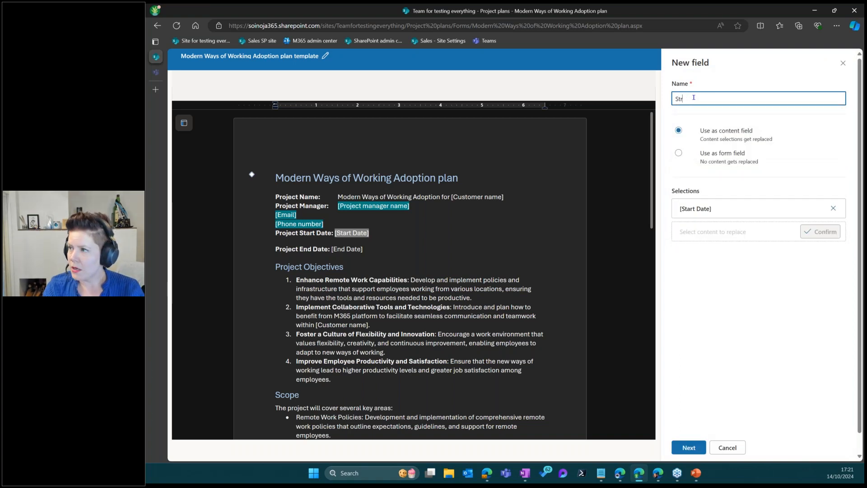
text(art date)
click(704, 128)
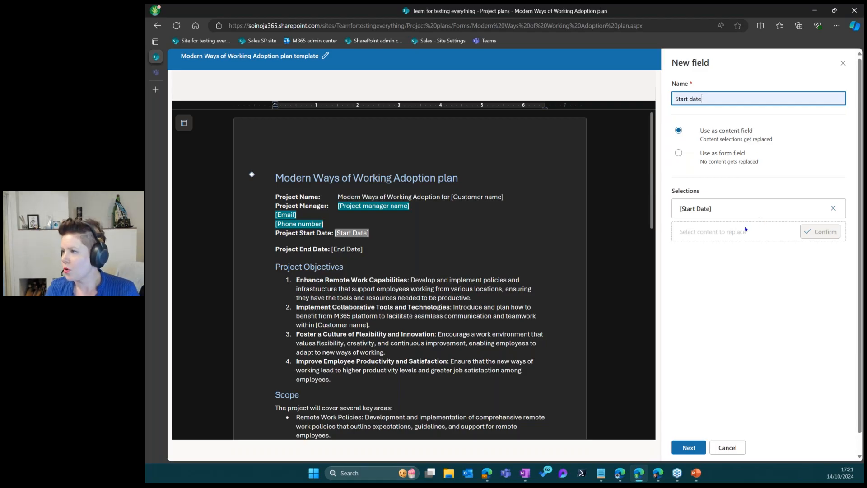
click(689, 448)
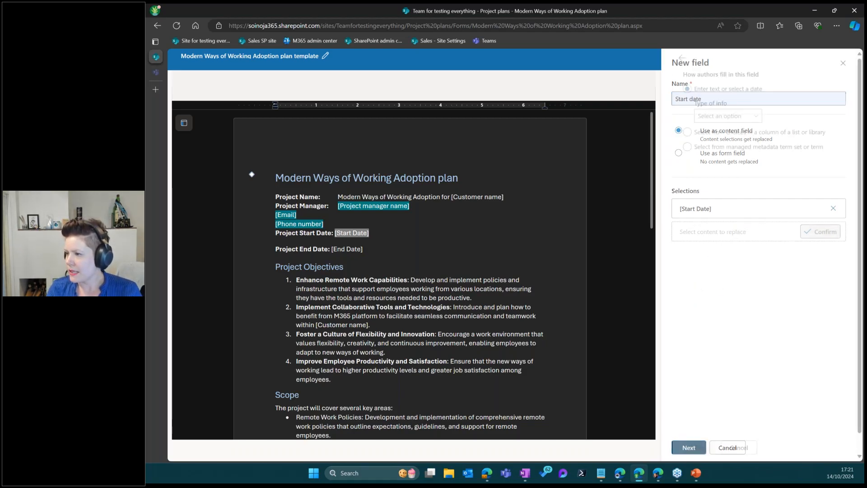
click(714, 116)
click(725, 180)
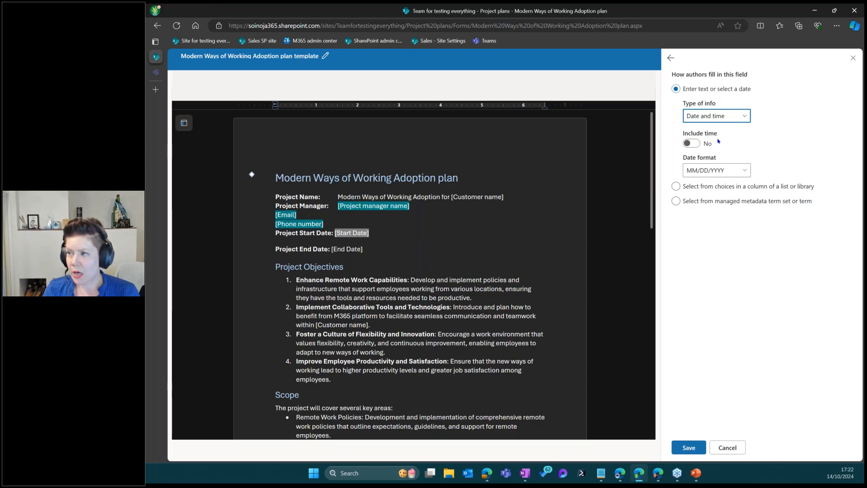
click(726, 176)
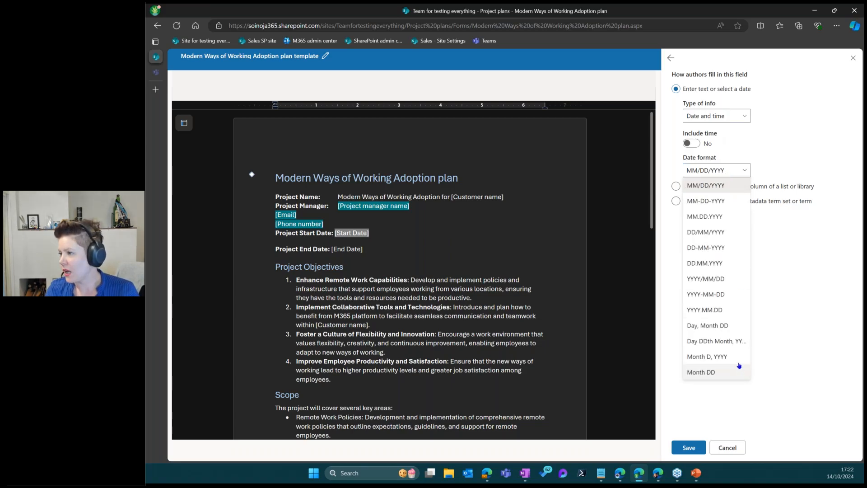
click(717, 264)
click(689, 447)
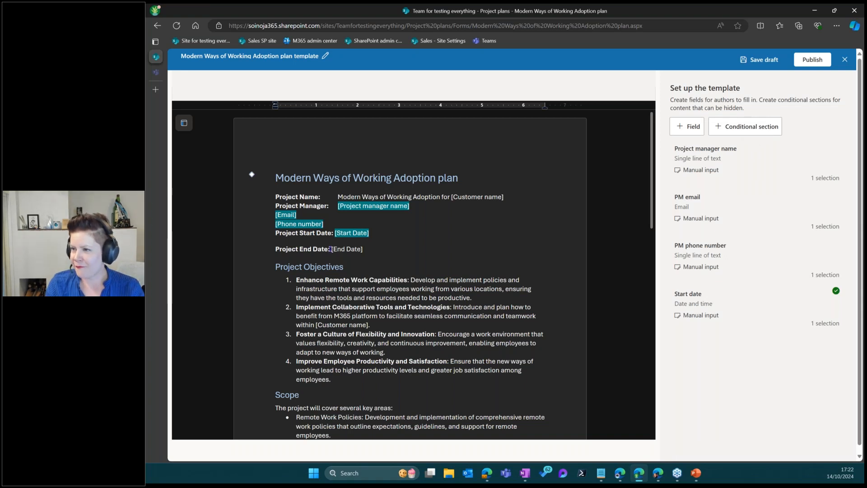
Link [End Date] to a Date and time field named End date, format DD.MM.YYYY
drag(331, 249, 361, 252)
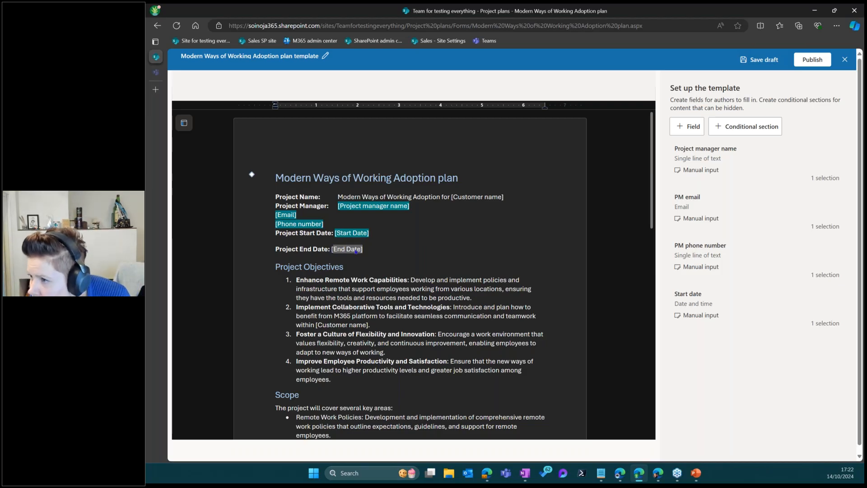
click(687, 126)
click(693, 94)
text(End date)
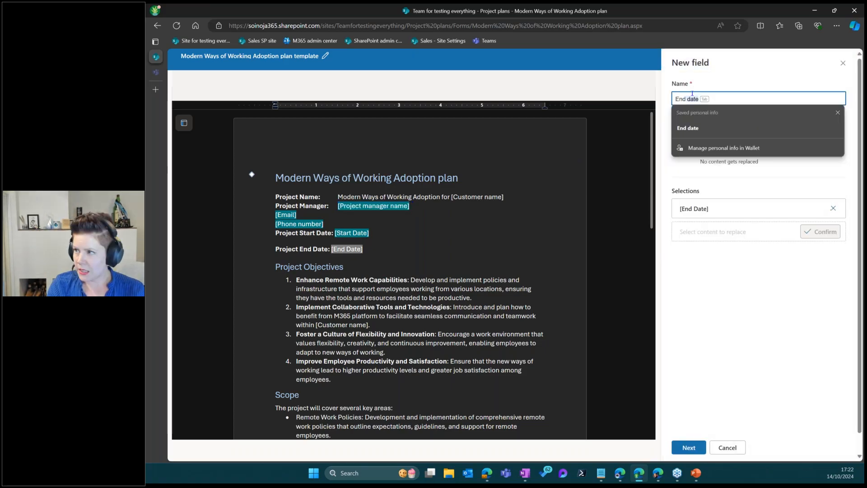
click(689, 447)
click(717, 116)
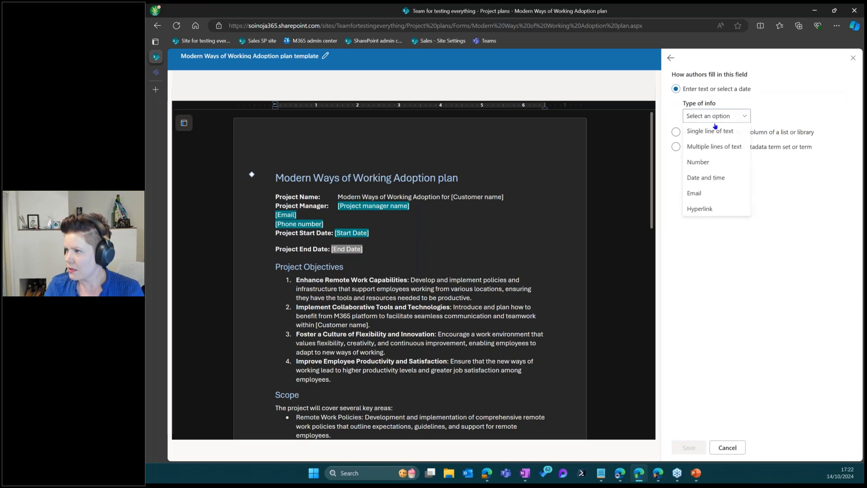
click(696, 178)
click(705, 170)
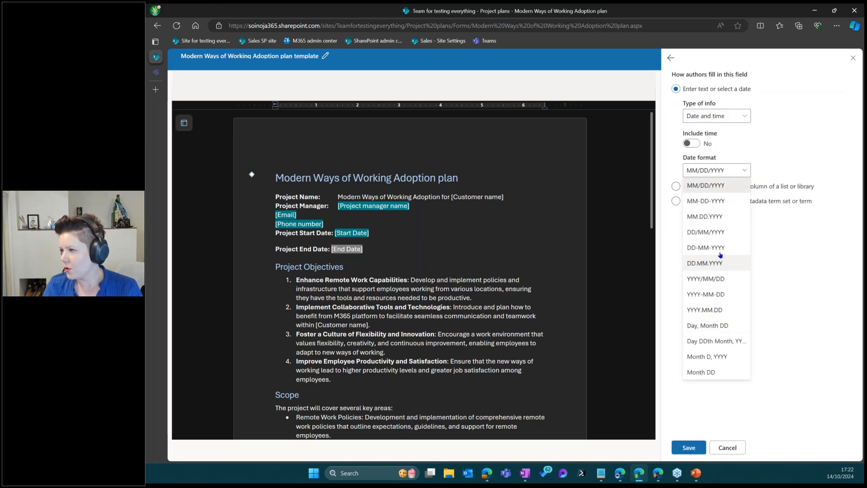
click(719, 268)
click(696, 444)
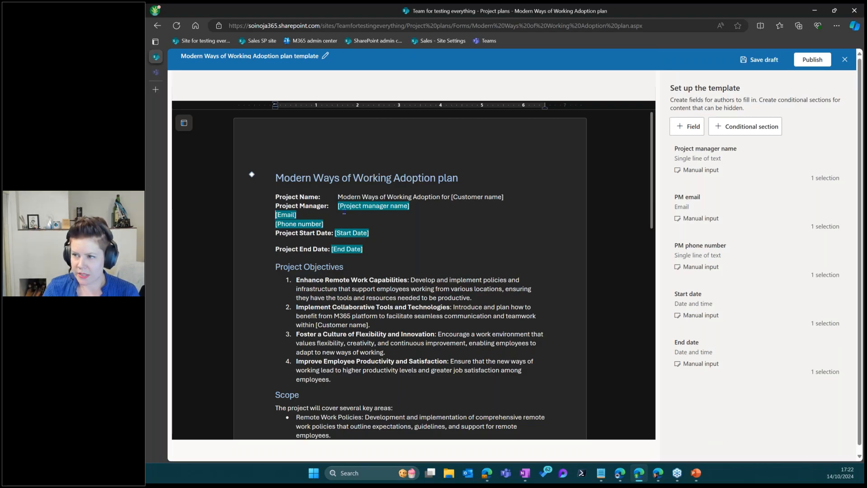
Indent [Email] with Tab so it lines up under [Project manager name]
key(Tab)
key(Tab)
key(Tab)
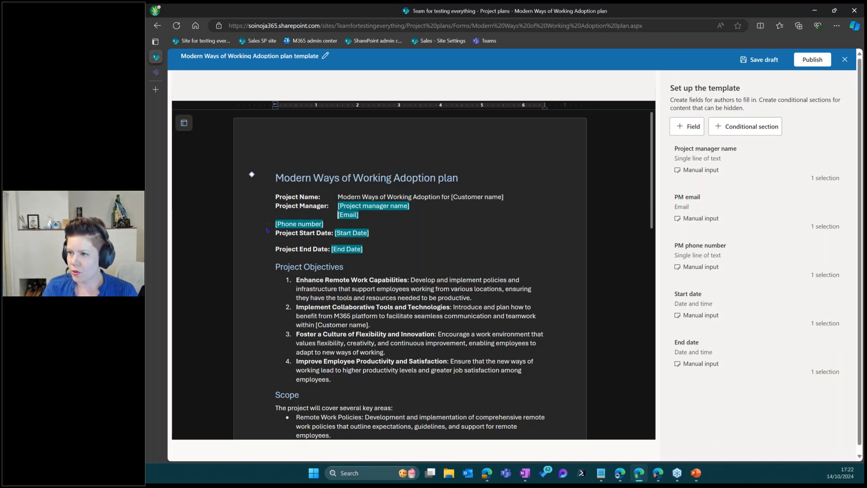
click(339, 224)
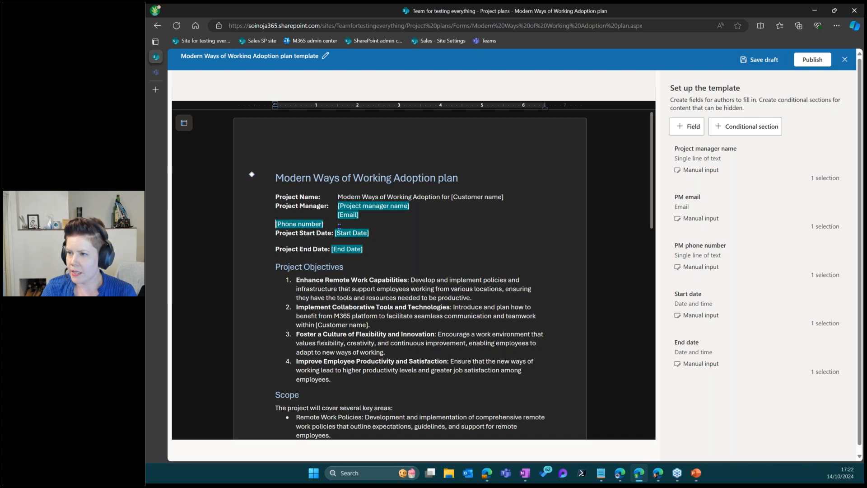
key(Home)
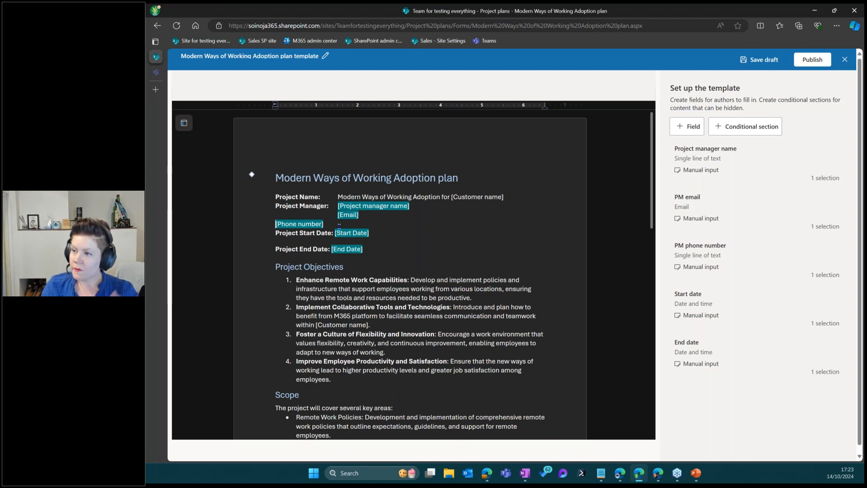
Scroll through the template, selecting the Office Redesign row in the project table
scroll(433, 284, down, 3)
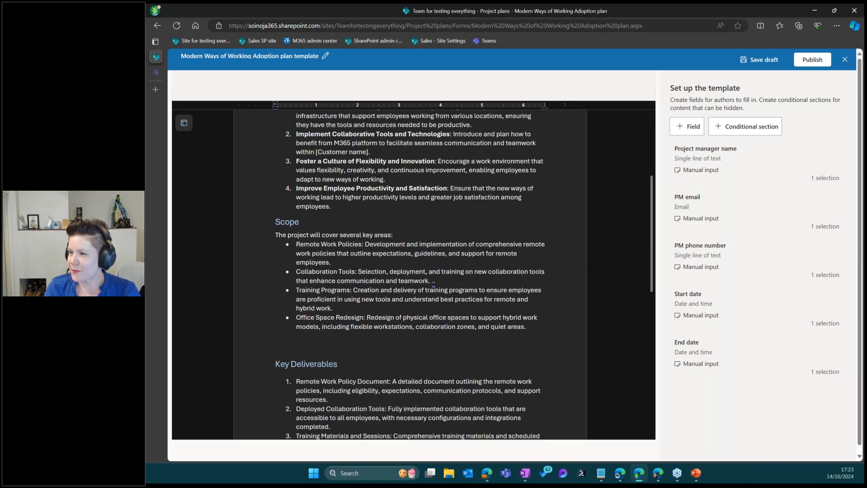
scroll(433, 284, up, 3)
scroll(433, 284, down, 5)
scroll(433, 285, down, 5)
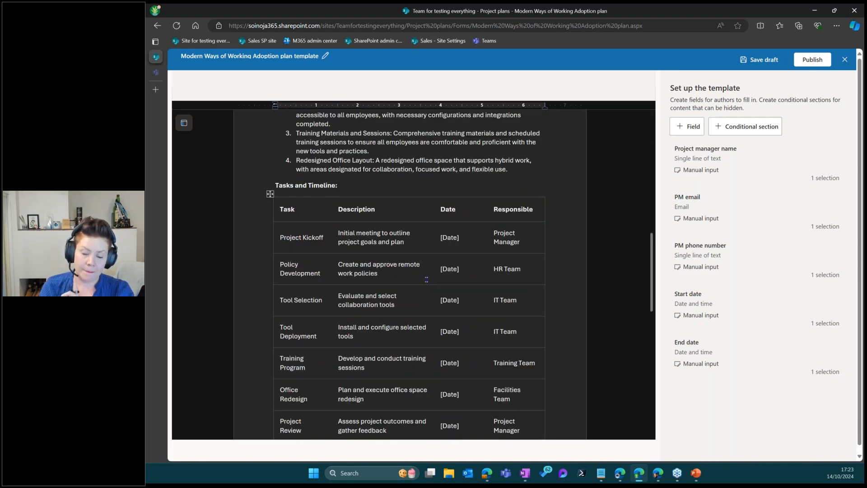
scroll(430, 279, down, 2)
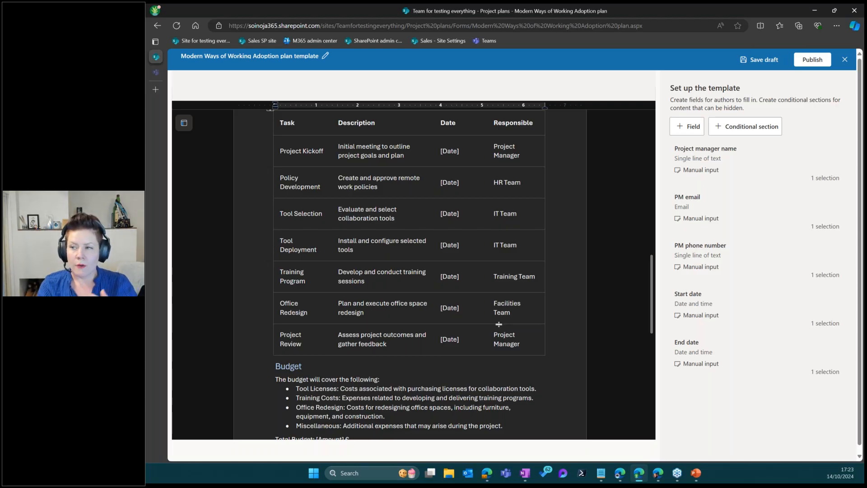
click(499, 321)
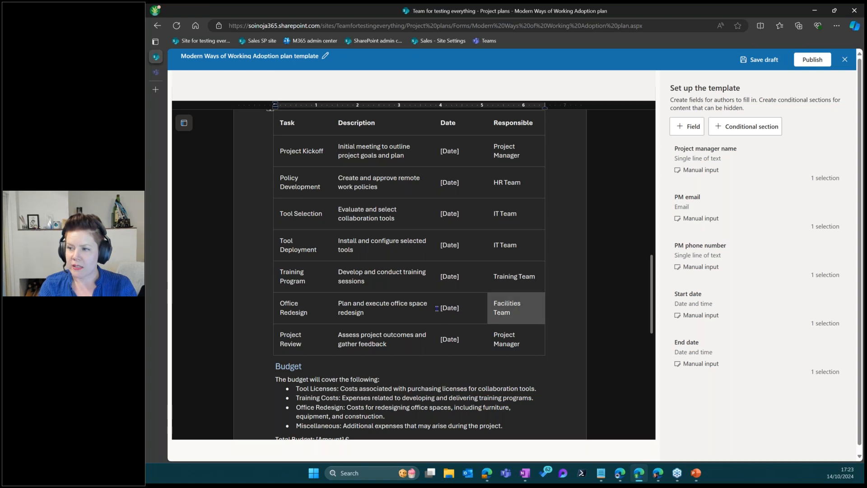
click(437, 308)
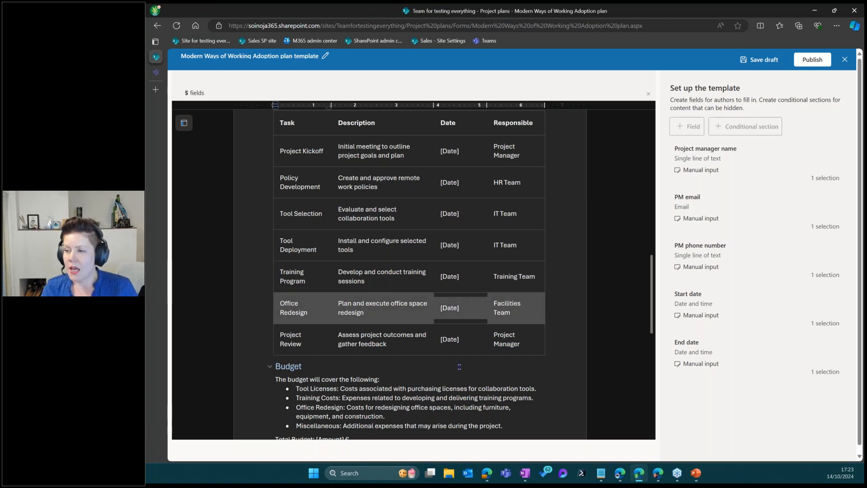
scroll(458, 364, up, 1)
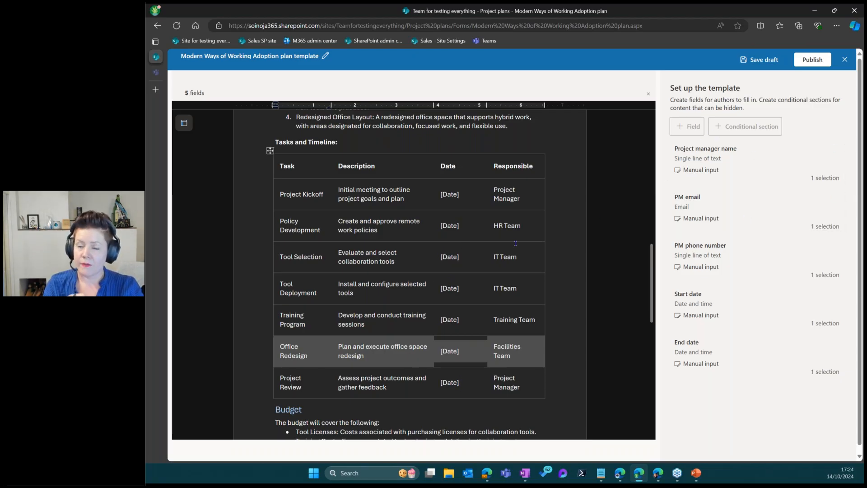
scroll(440, 295, down, 3)
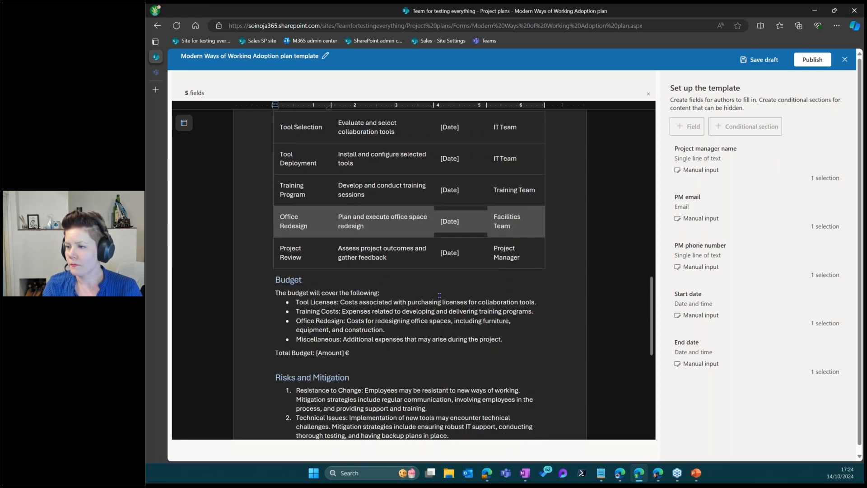
scroll(439, 295, down, 3)
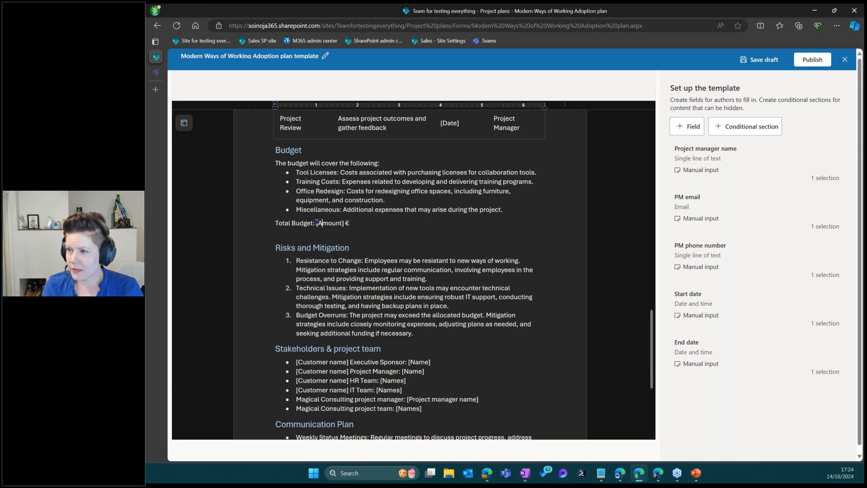
Select [Amount] in Total Budget and save it as a Number field named Budget
drag(317, 223, 346, 223)
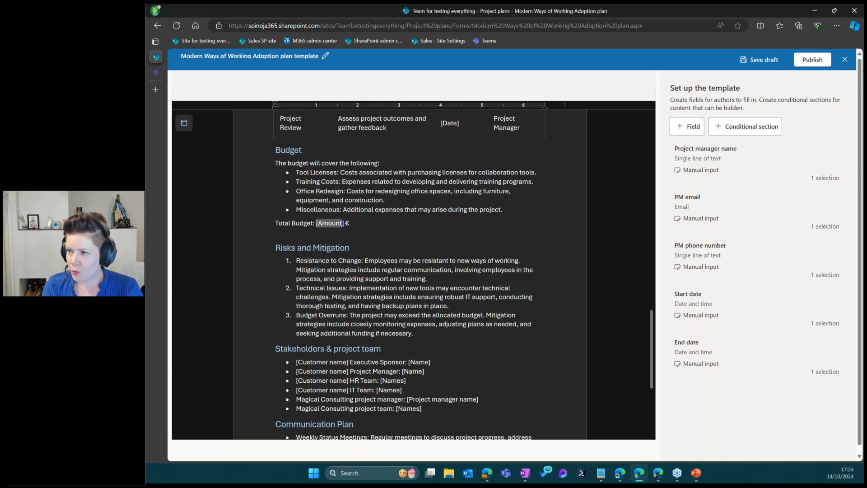
drag(344, 223, 316, 224)
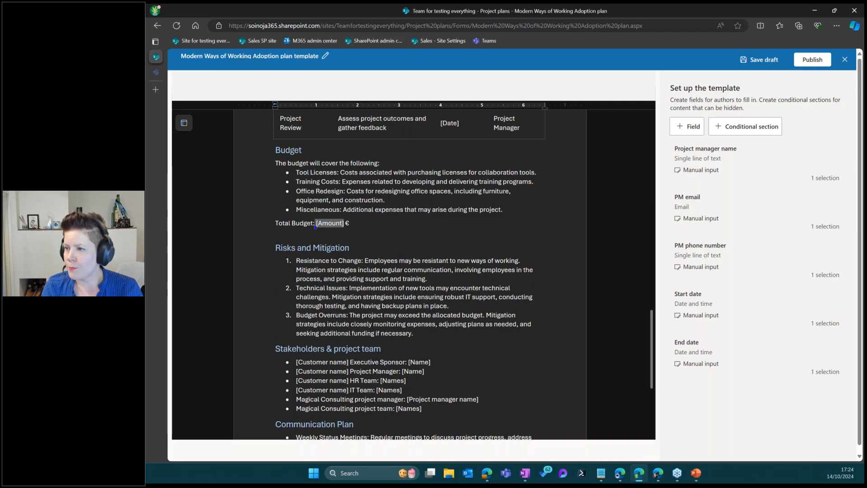
click(679, 132)
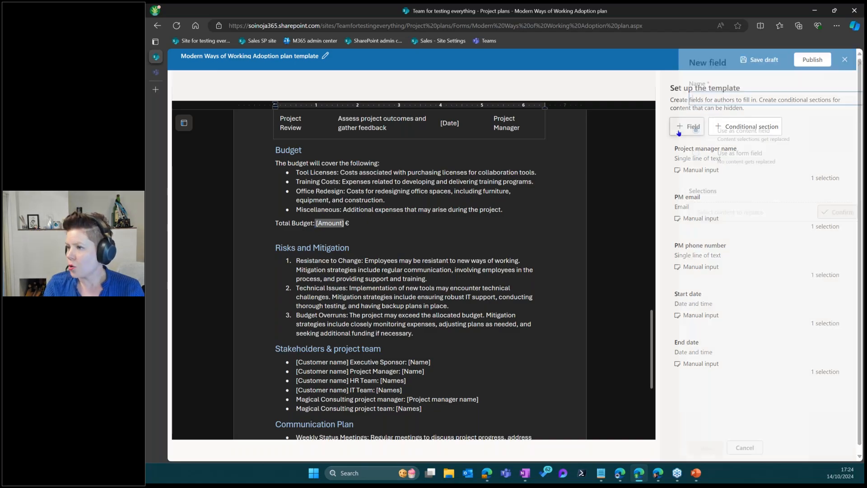
click(702, 98)
text(Budget)
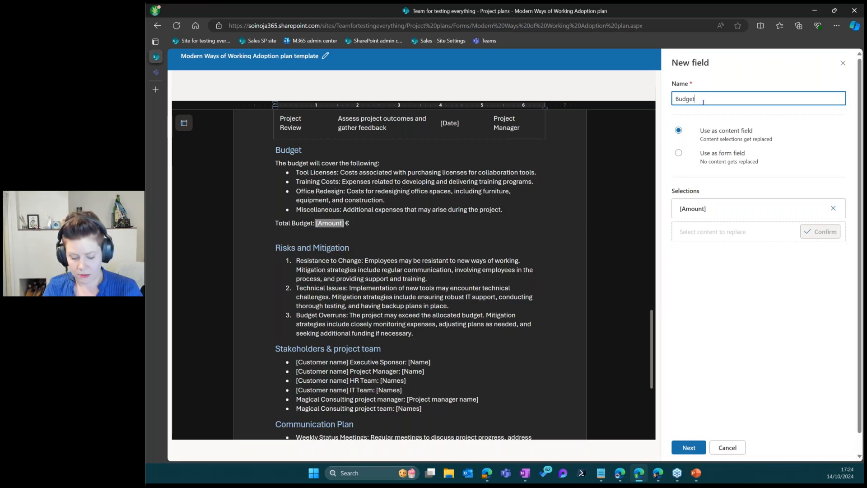
click(689, 448)
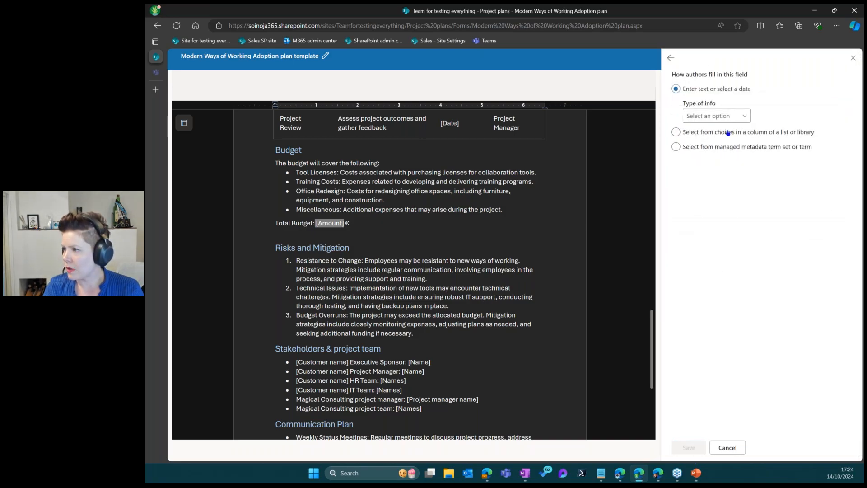
click(722, 117)
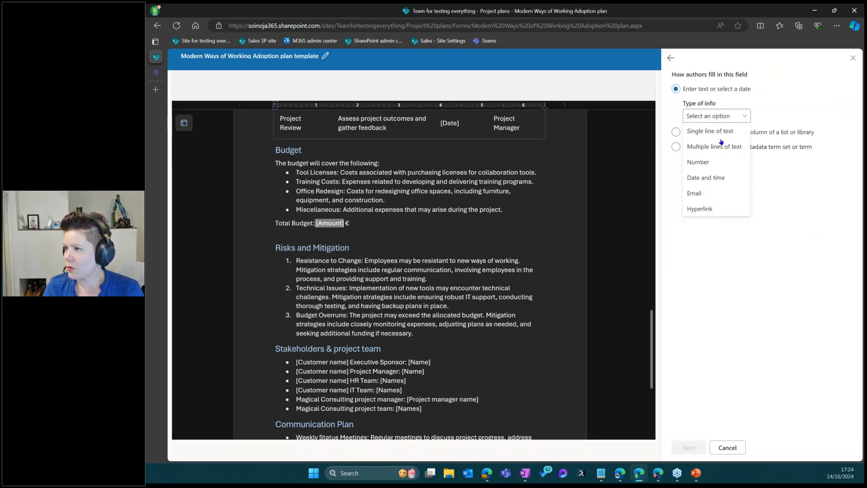
click(722, 163)
click(690, 448)
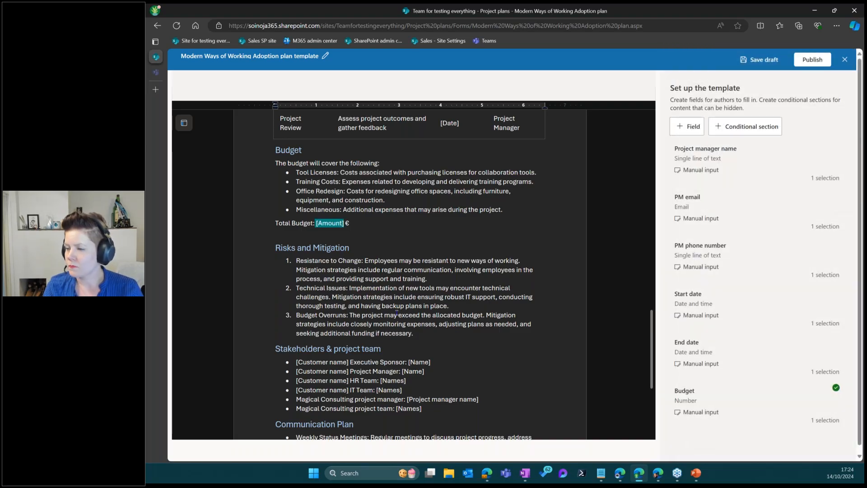
Select the project name's [Customer name] placeholder and start a field named 'Customer name'
scroll(399, 312, down, 5)
scroll(384, 276, up, 2)
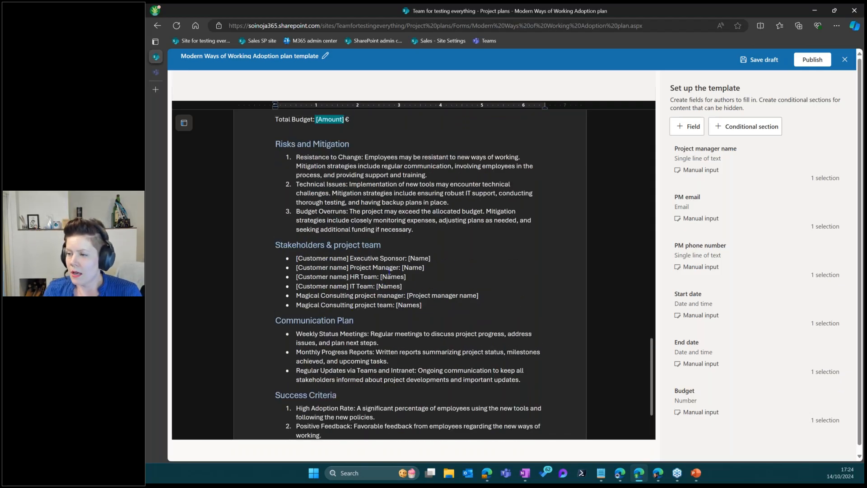
scroll(306, 339, up, 2)
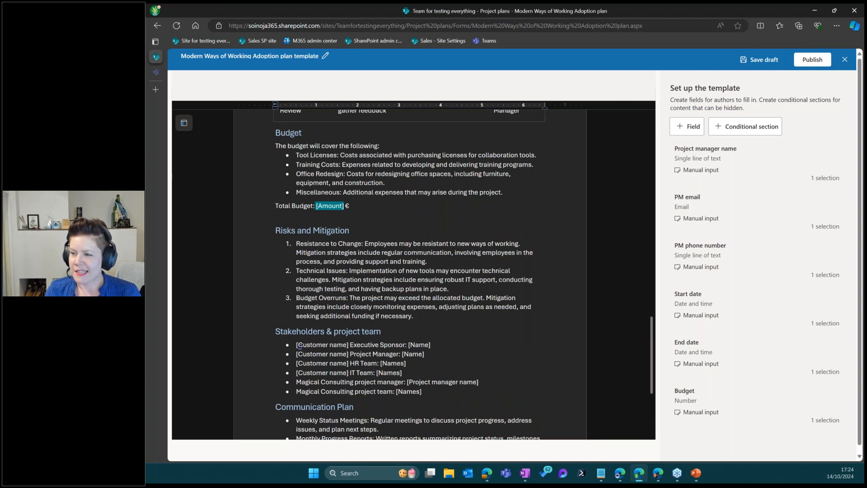
drag(329, 347, 348, 345)
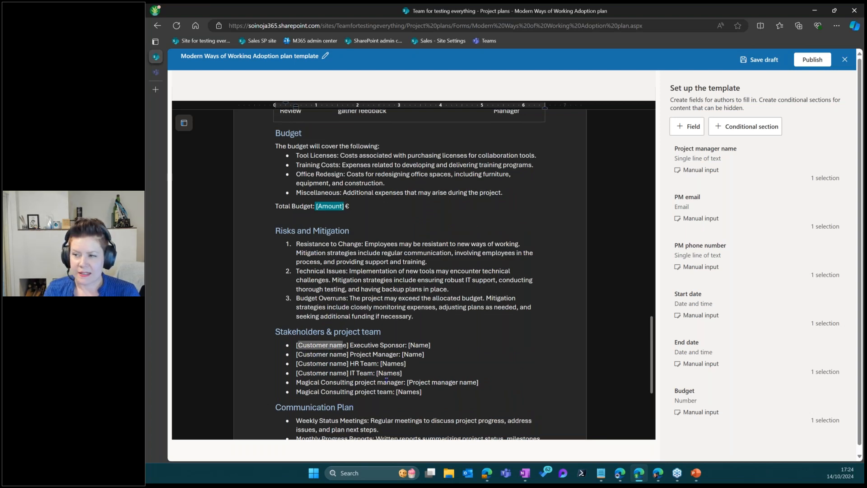
scroll(386, 378, up, 15)
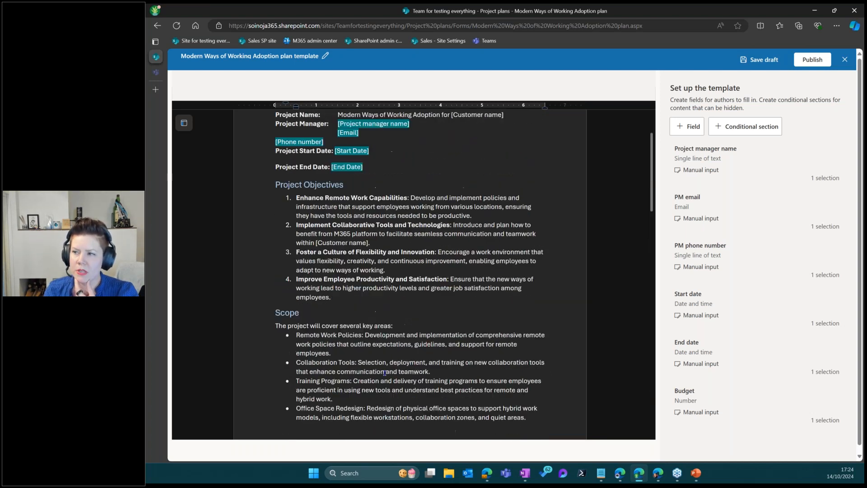
scroll(384, 372, up, 2)
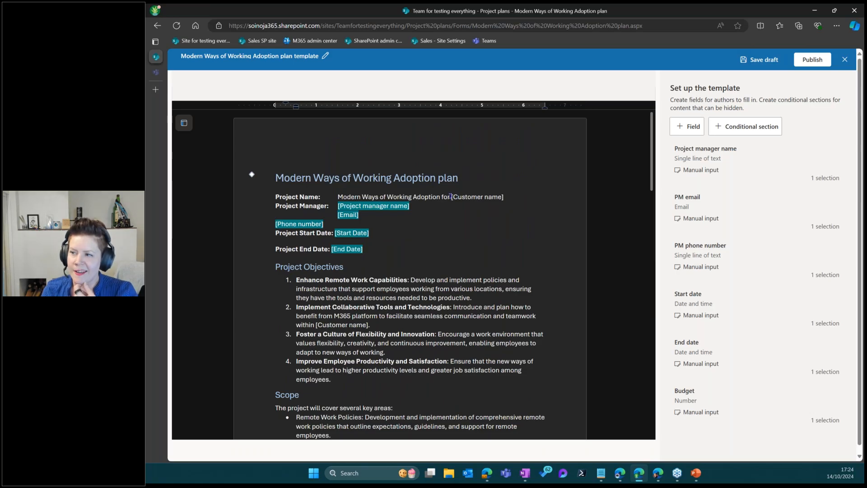
drag(465, 195, 503, 201)
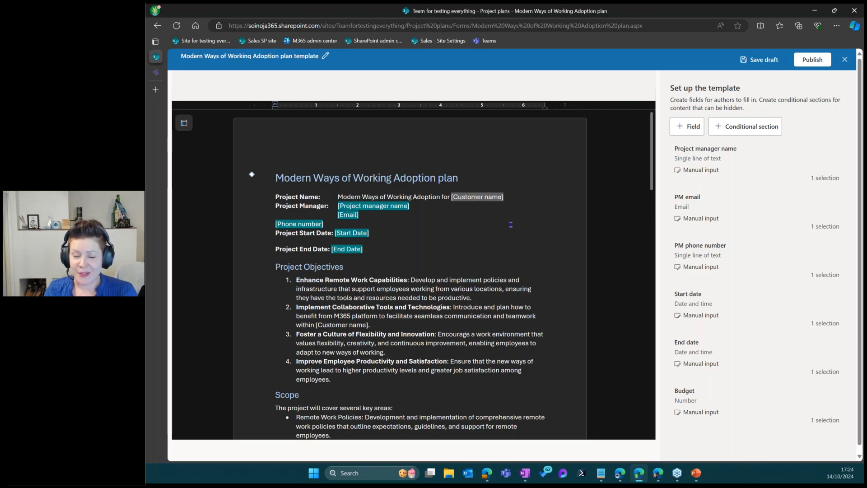
click(687, 126)
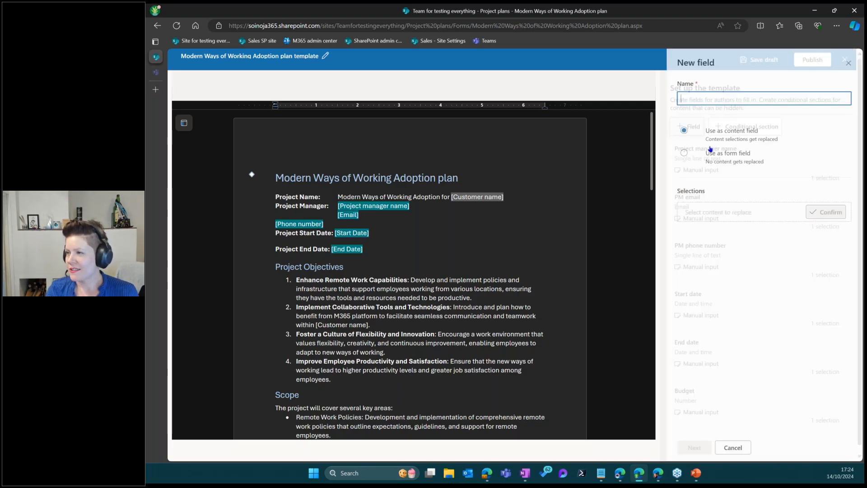
click(700, 98)
text(Customer)
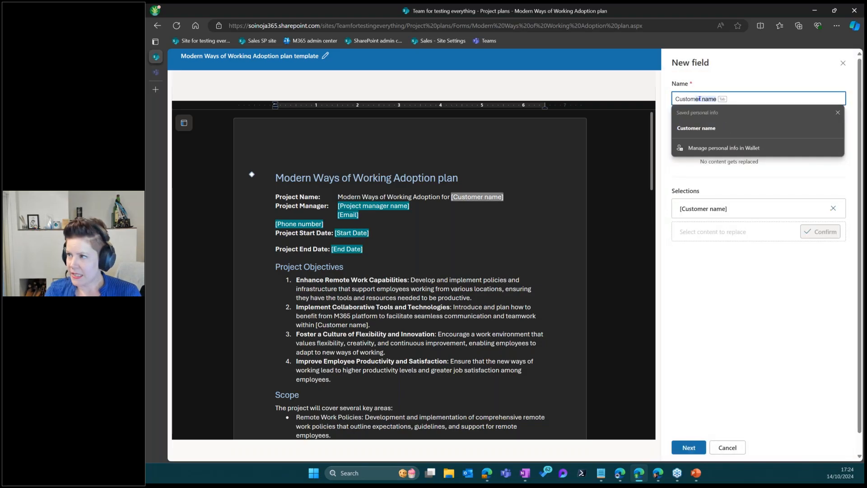
key(Tab)
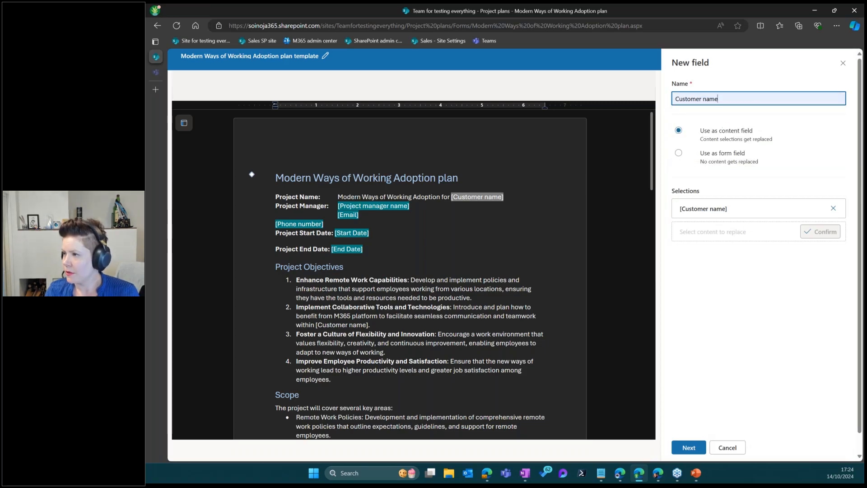
Add the three stakeholder bullets' and IT Team line's [Customer name] placeholders to the field
scroll(462, 231, down, 12)
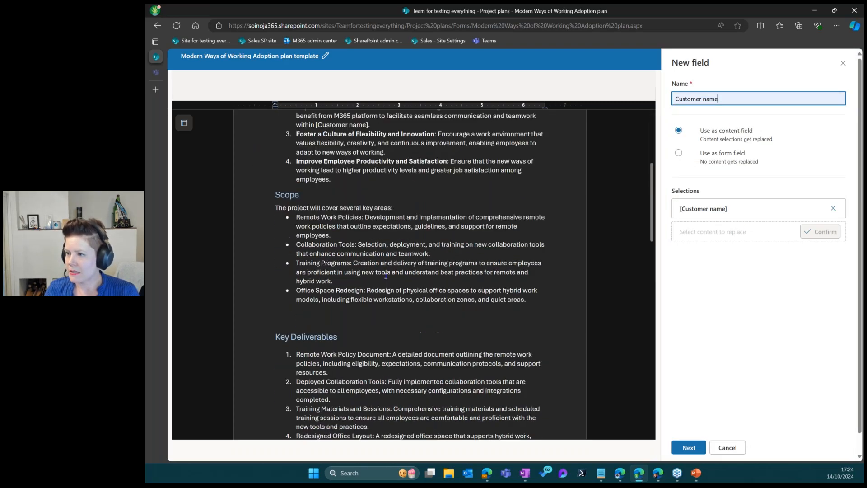
scroll(373, 282, down, 7)
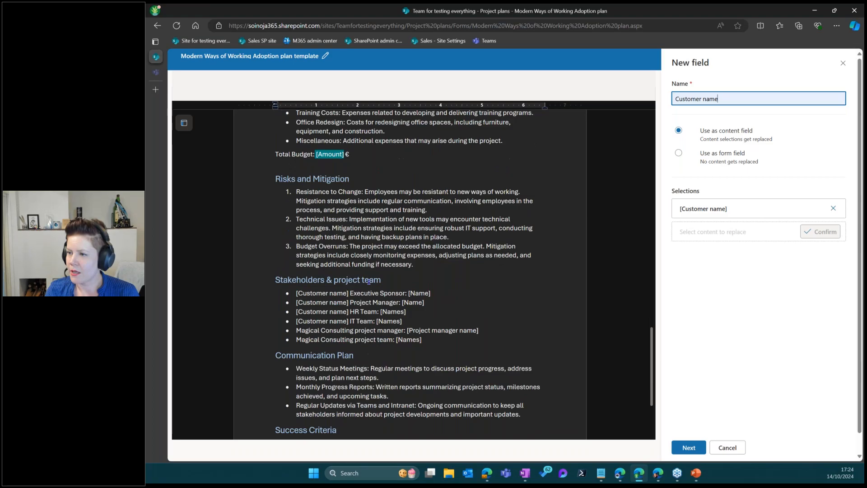
drag(297, 190, 349, 190)
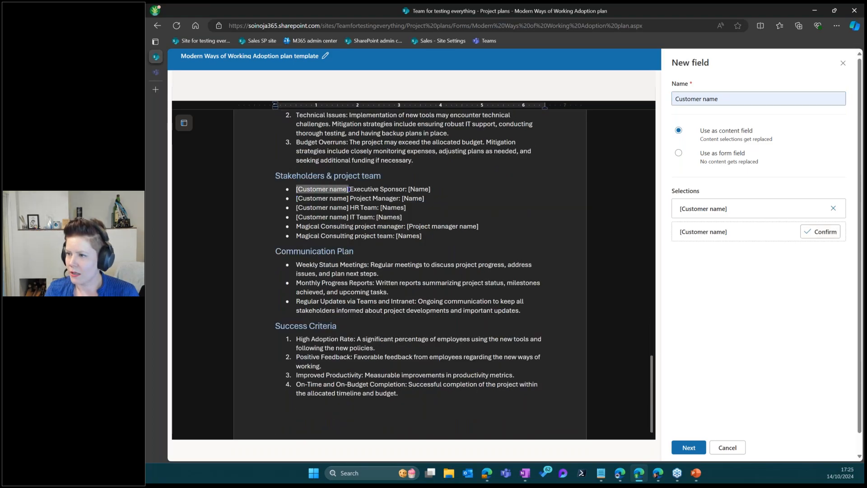
click(822, 234)
drag(298, 198, 347, 199)
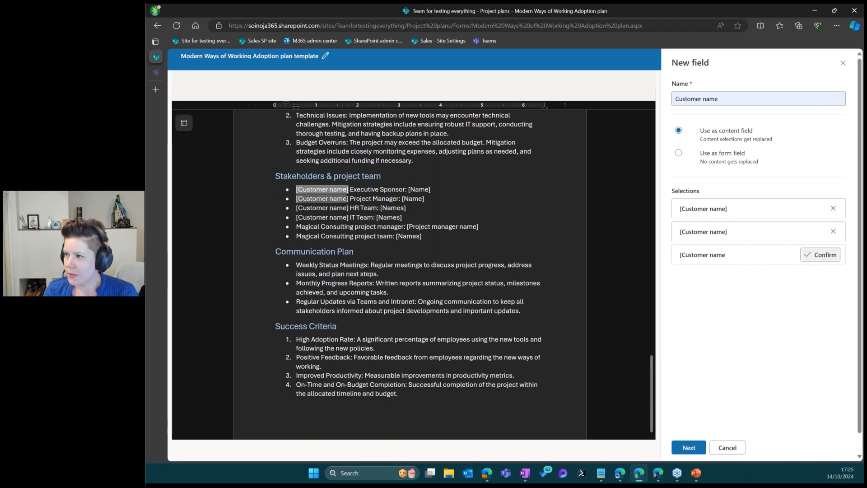
click(824, 255)
drag(309, 208, 349, 212)
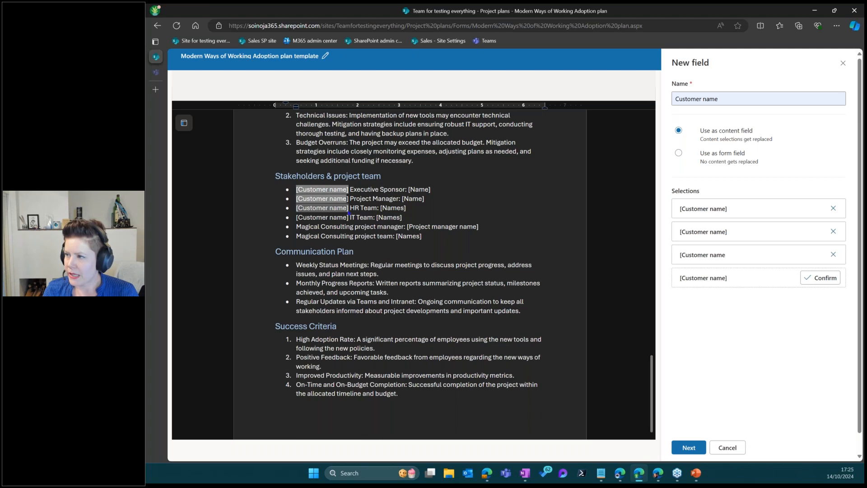
click(823, 278)
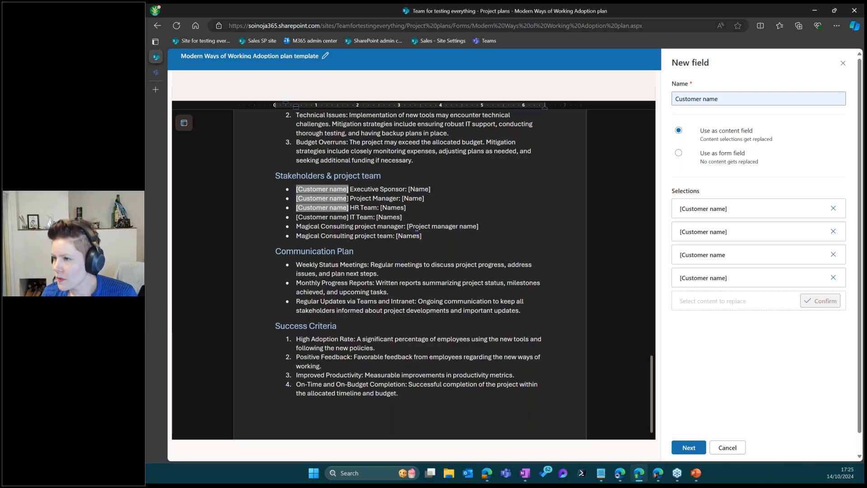
drag(296, 217, 348, 217)
click(818, 303)
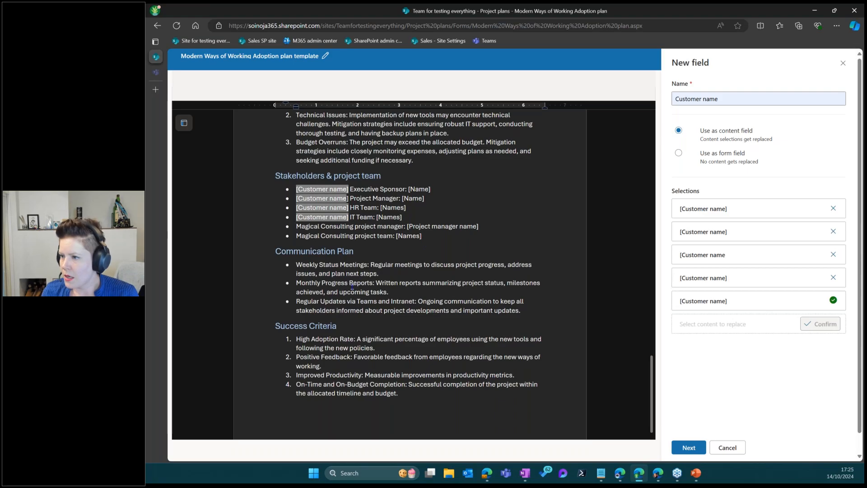
Make Customer name a single line of text and save the field
scroll(446, 303, down, 1)
scroll(447, 303, down, 1)
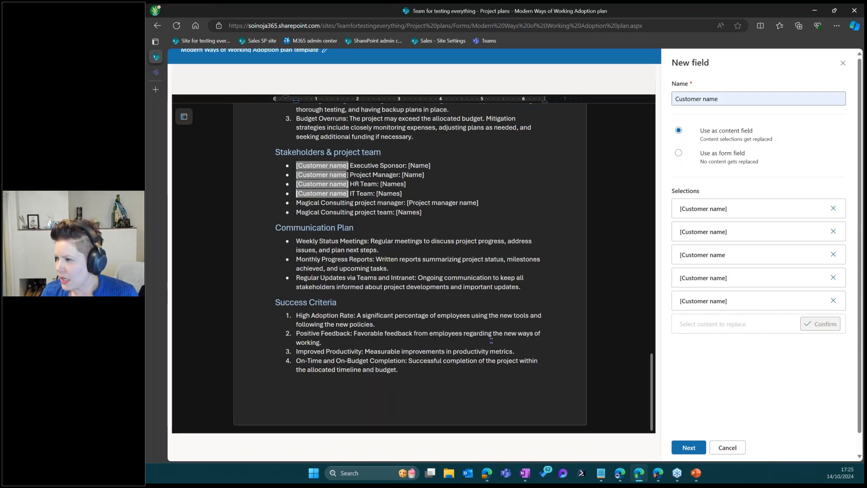
mouse_move(652, 382)
mouse_down()
mouse_move(646, 276)
mouse_move(648, 389)
mouse_up()
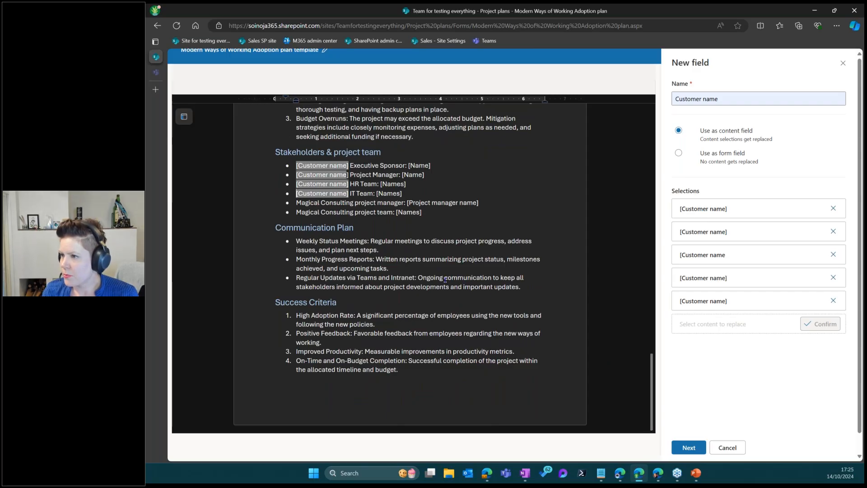
click(689, 447)
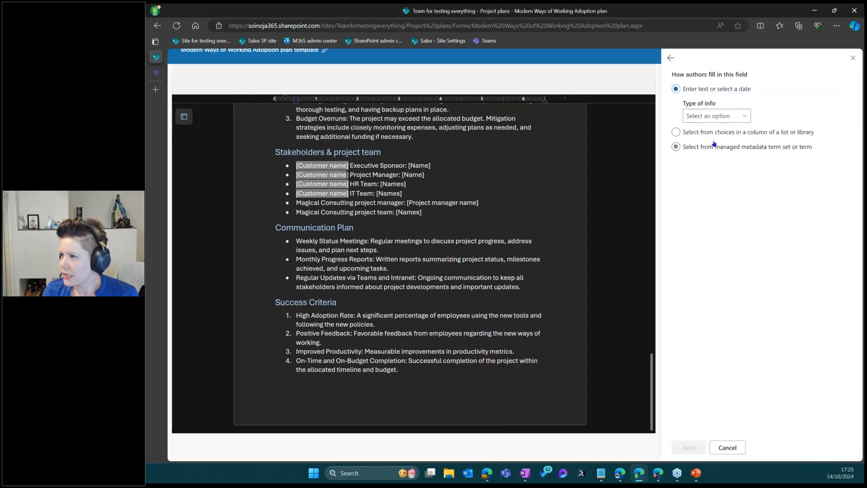
click(716, 116)
click(708, 130)
click(689, 448)
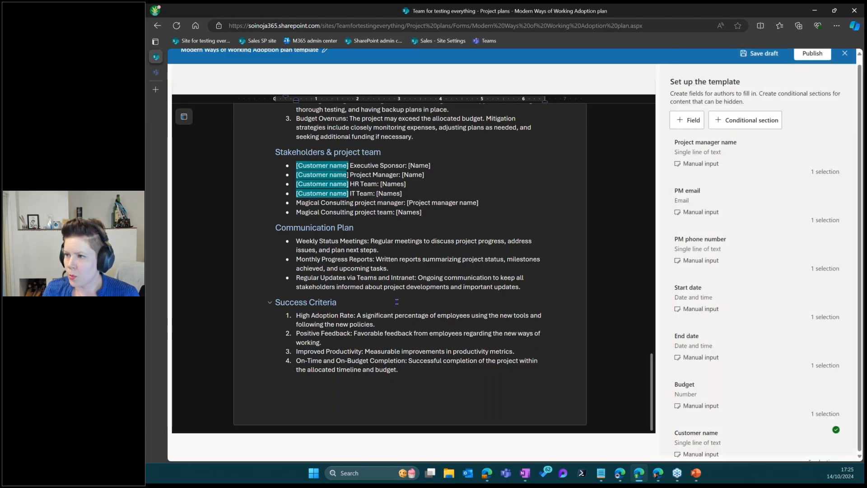
Create a 'Customer IT Team names' multiple-lines-of-text field for the IT Team [Names] placeholder
scroll(397, 302, up, 15)
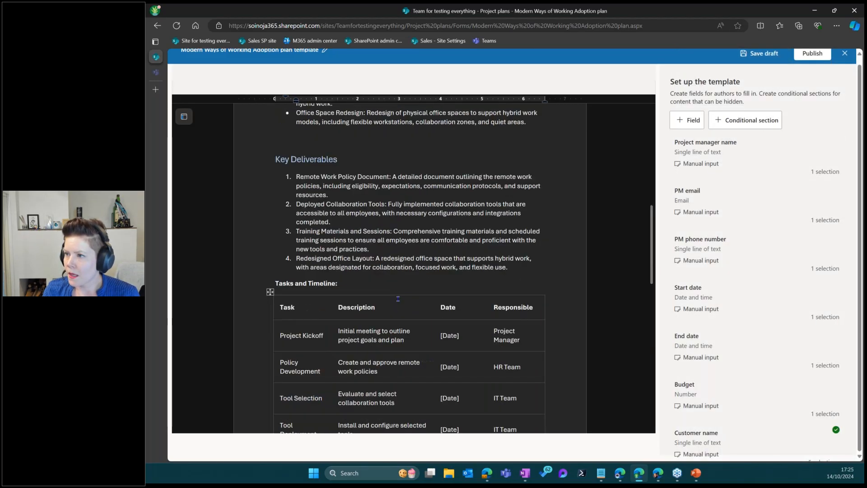
scroll(398, 298, down, 15)
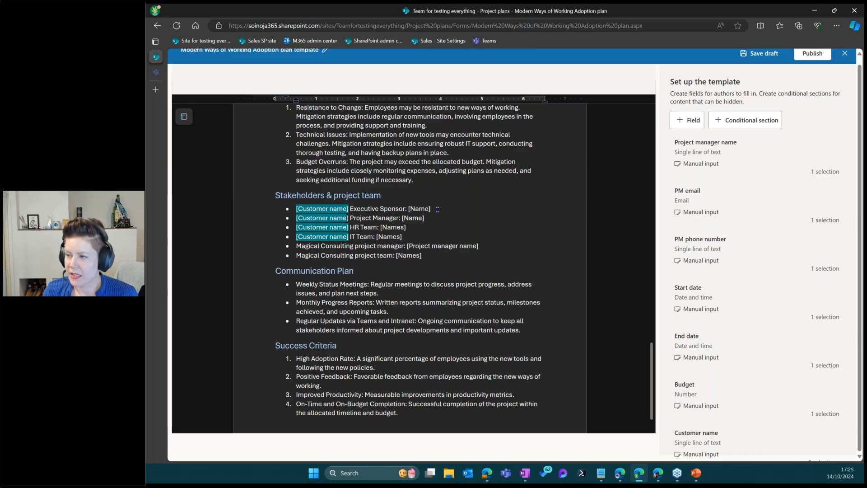
double_click(392, 236)
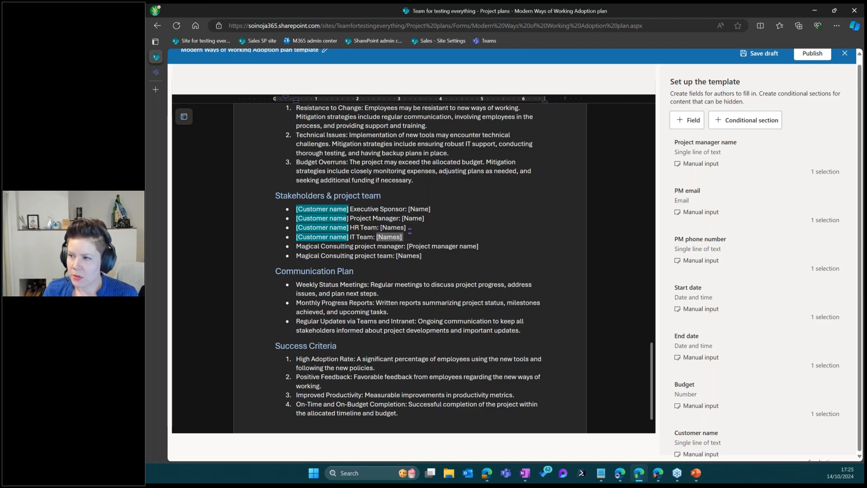
click(691, 119)
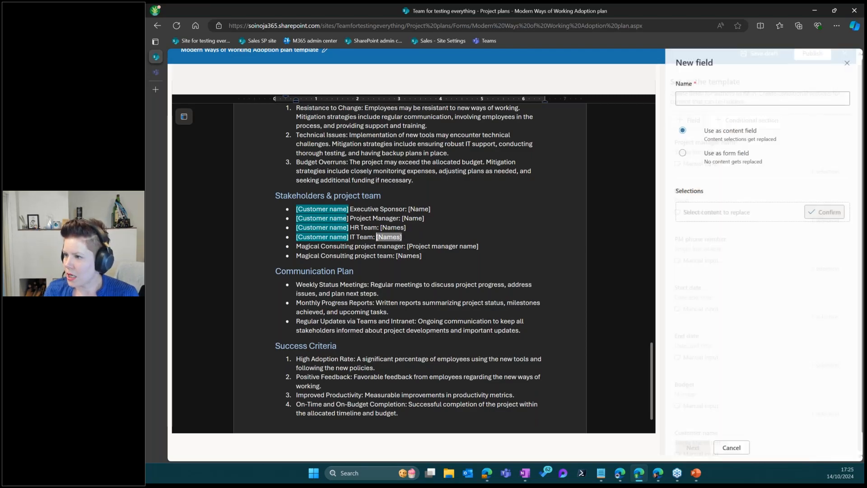
click(705, 98)
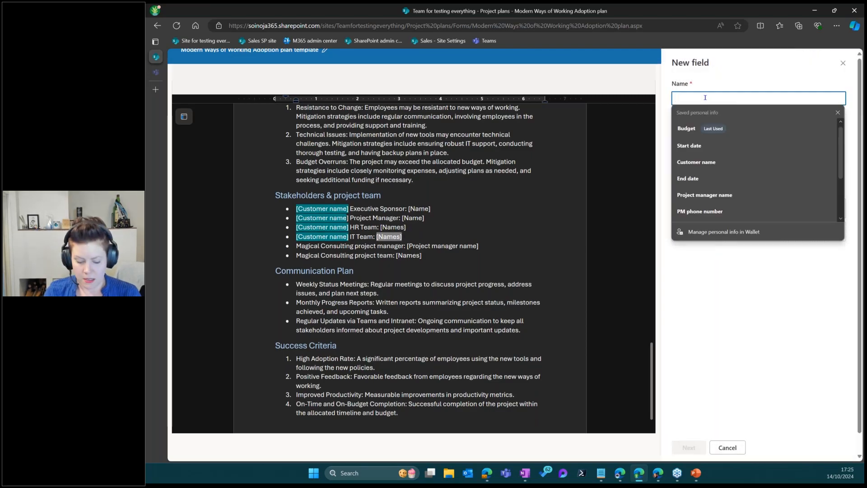
text(Customer IT Team names)
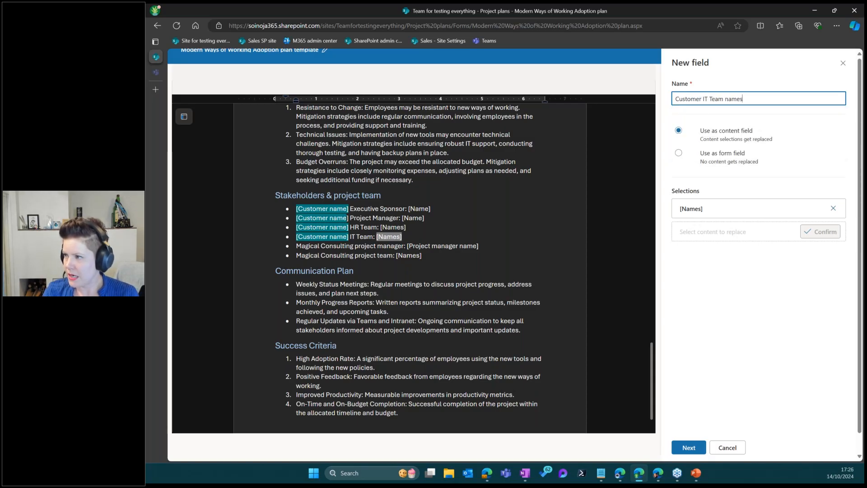
click(689, 447)
click(705, 116)
click(722, 144)
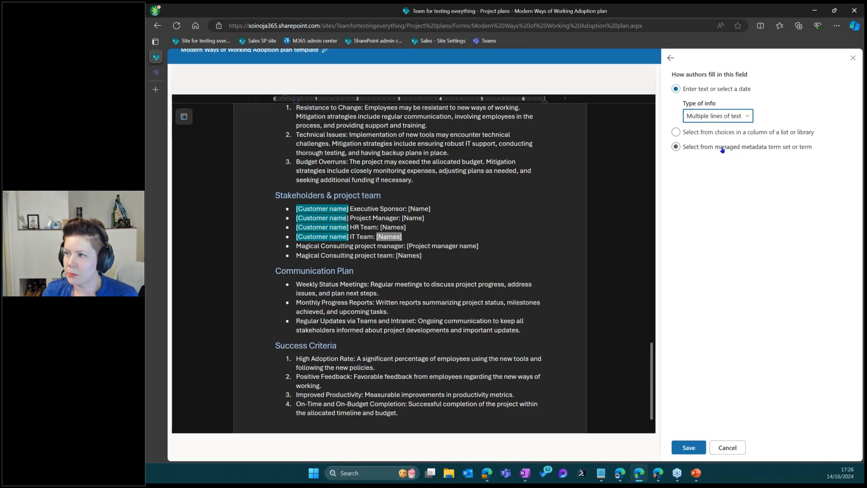
click(703, 452)
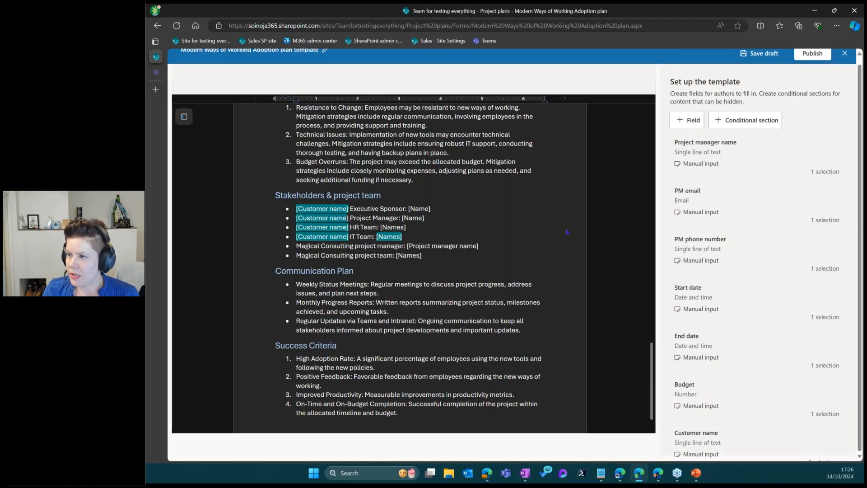
click(409, 245)
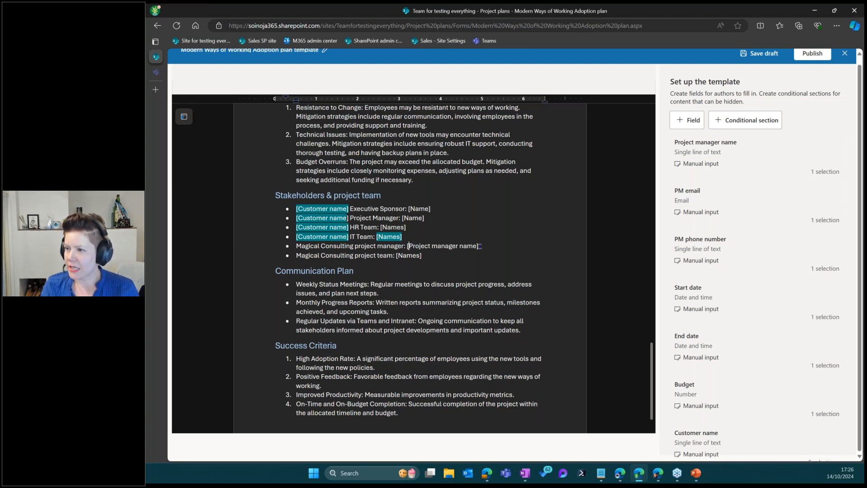
drag(440, 246, 408, 250)
click(722, 160)
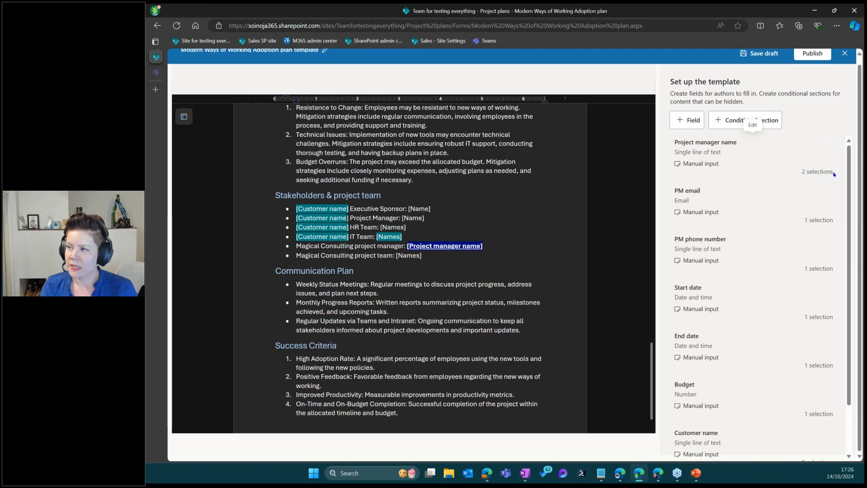
click(826, 146)
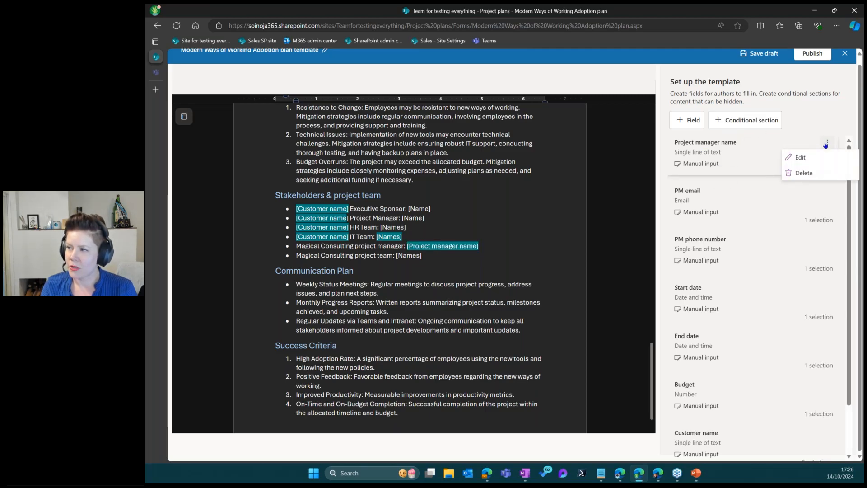
click(801, 158)
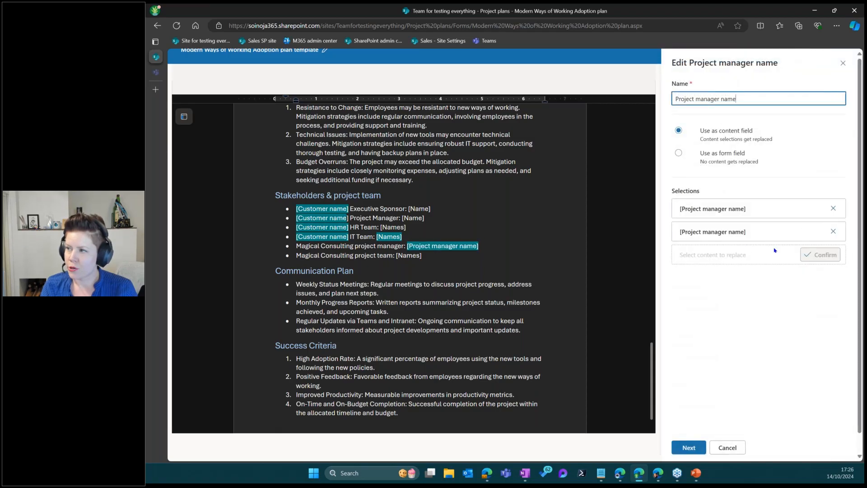
scroll(500, 269, up, 15)
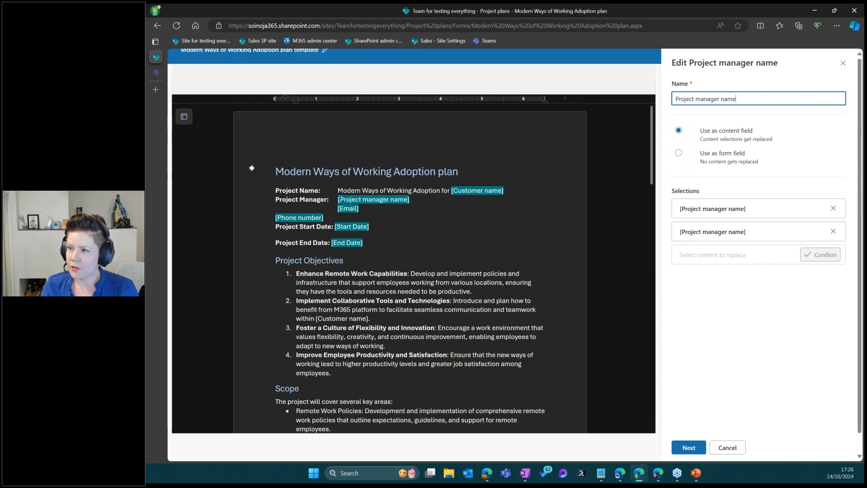
scroll(411, 271, down, 20)
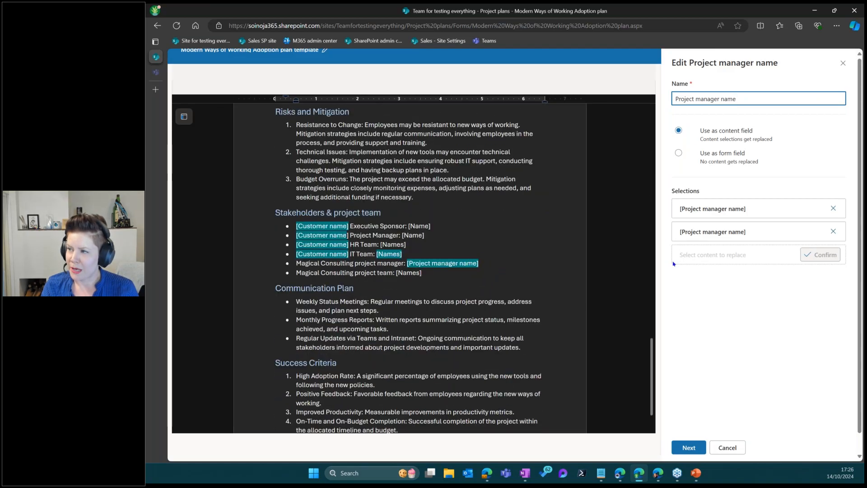
click(729, 230)
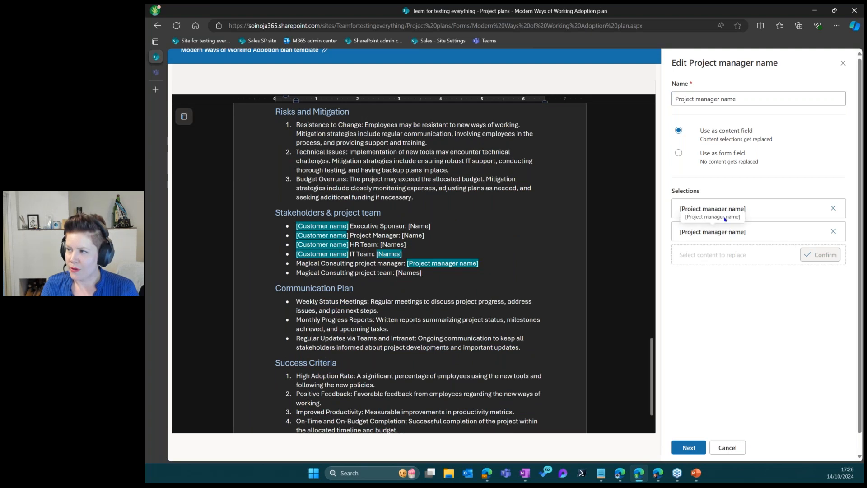
click(689, 448)
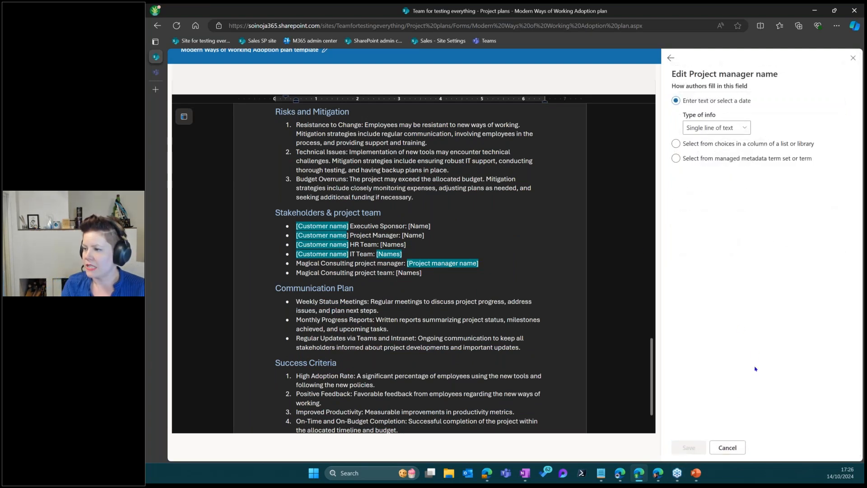
click(728, 447)
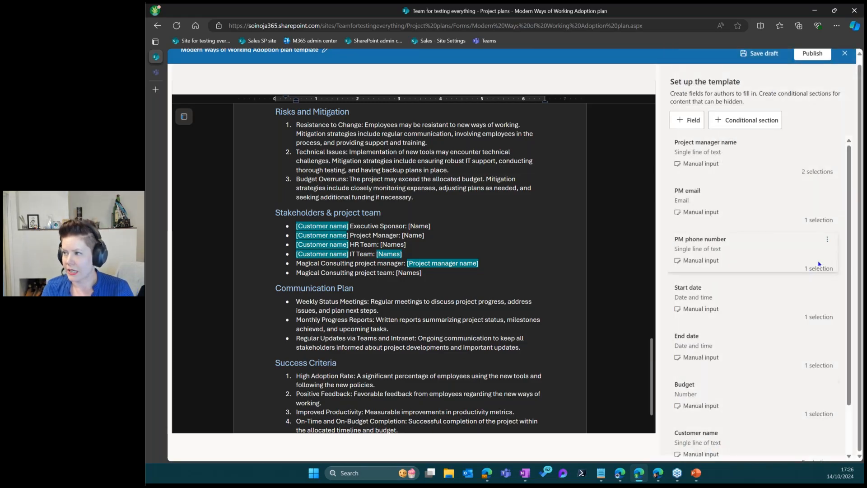
click(802, 172)
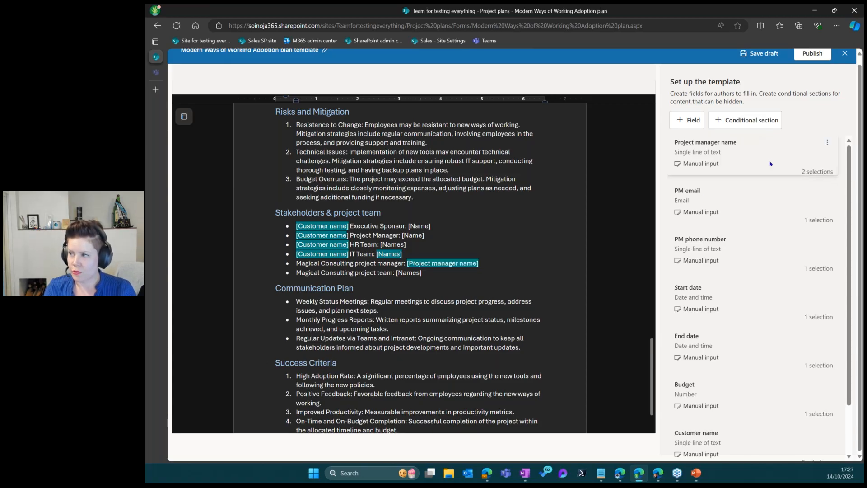
click(803, 172)
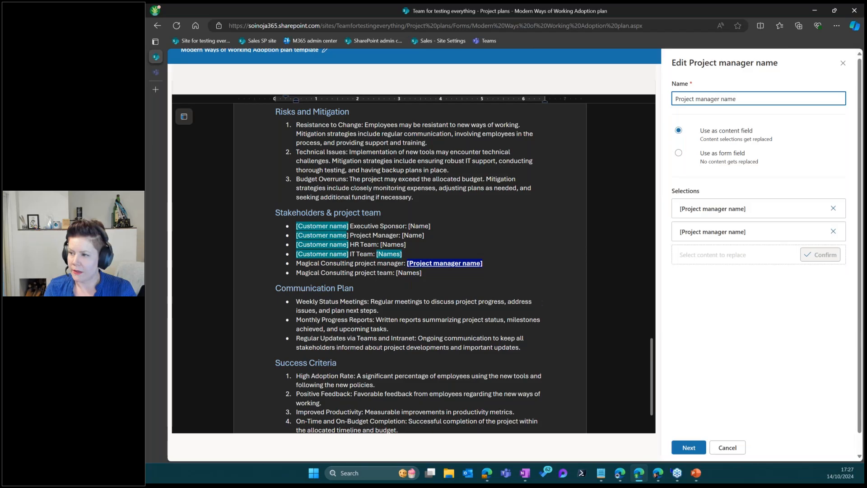
click(727, 448)
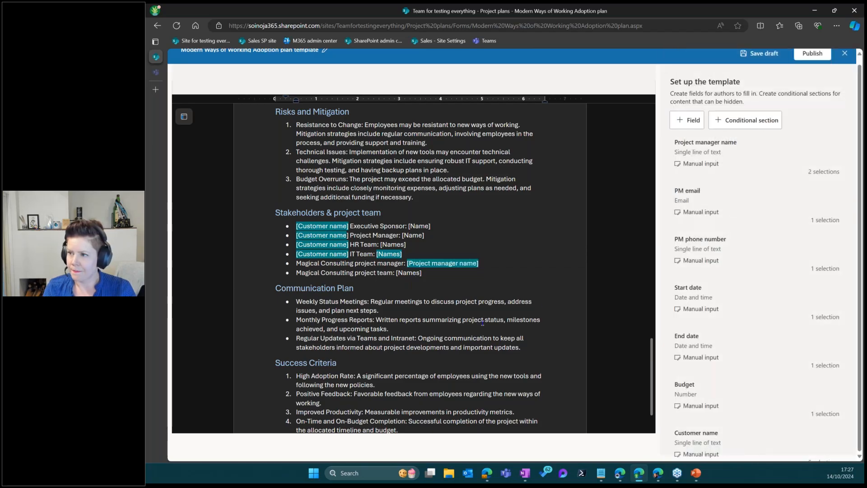
scroll(481, 321, down, 2)
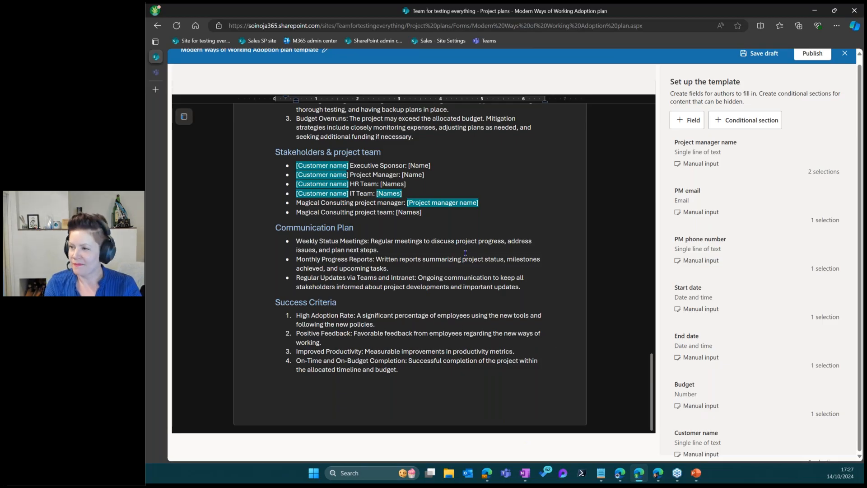
scroll(468, 260, up, 20)
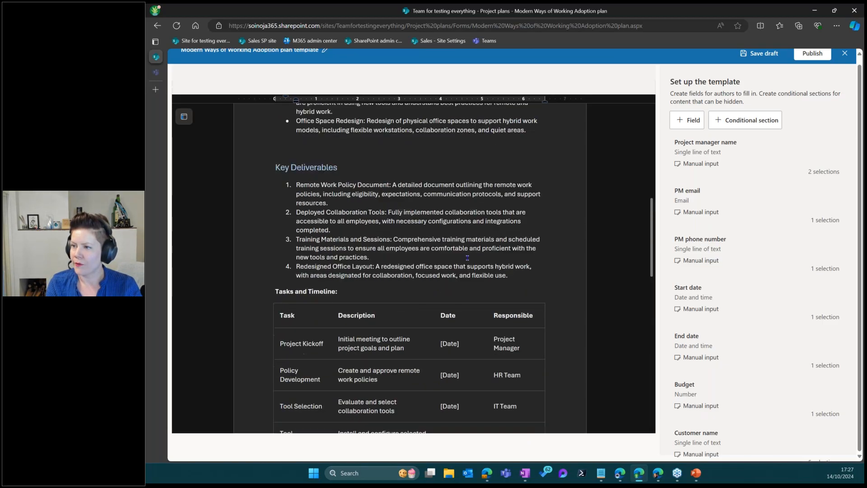
scroll(769, 260, down, 1)
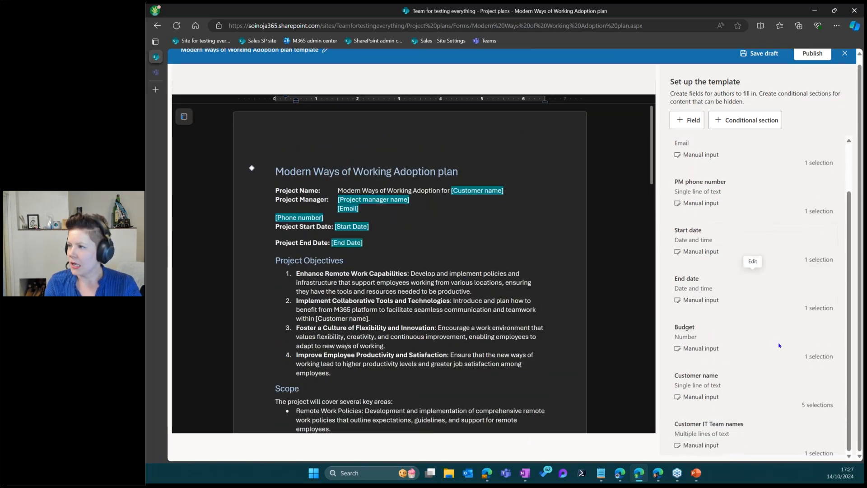
scroll(754, 359, up, 1)
scroll(780, 223, up, 1)
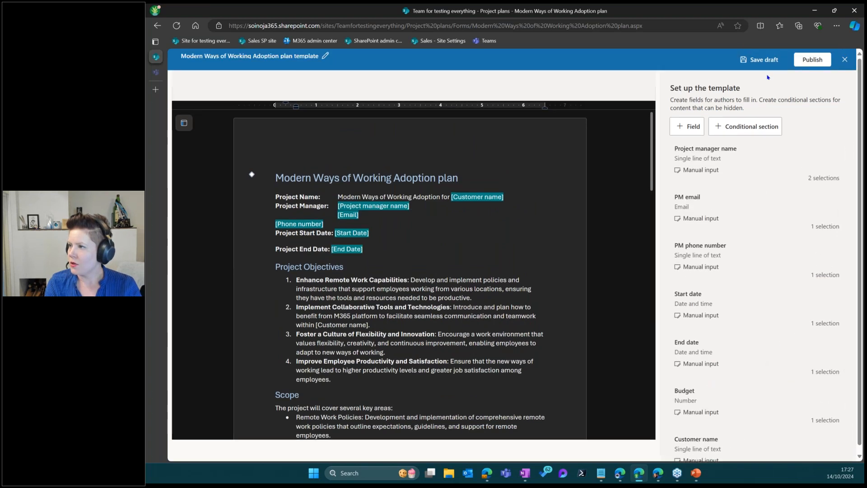
scroll(786, 172, down, 1)
scroll(788, 317, down, 1)
scroll(793, 289, up, 1)
scroll(745, 149, up, 1)
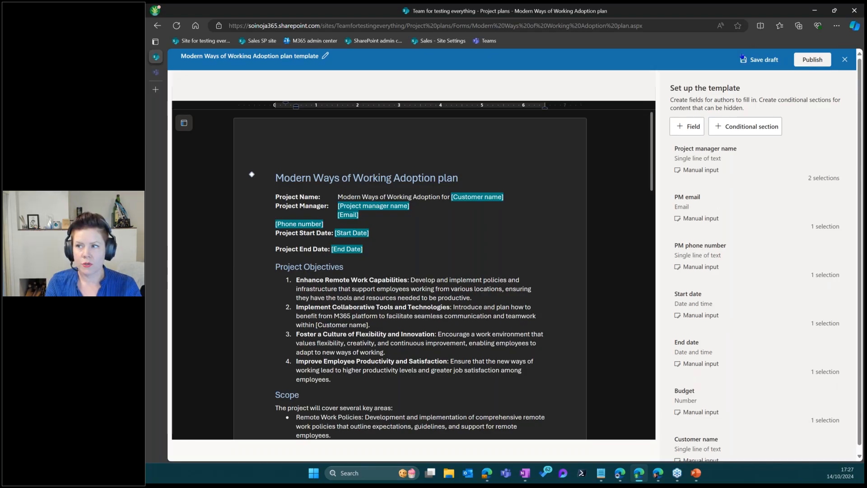
Open Publish and rename the template 'Modern Ways of Working Adoption plan' by deleting 'template'
click(813, 63)
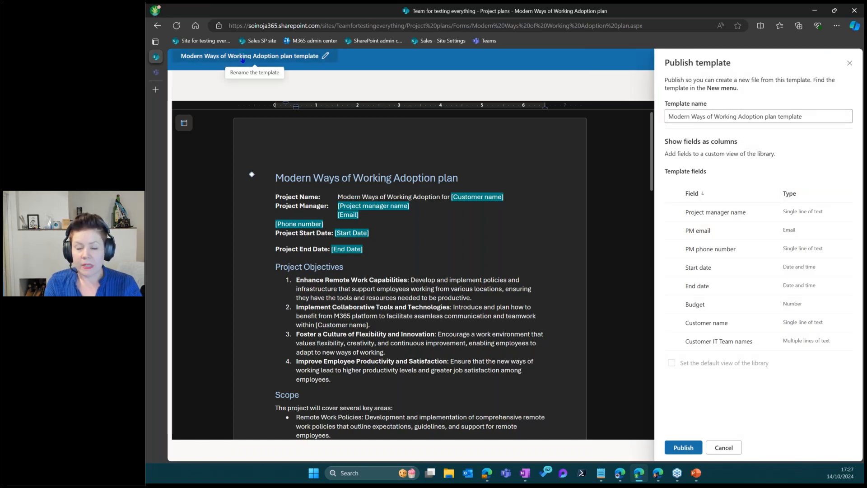
click(733, 116)
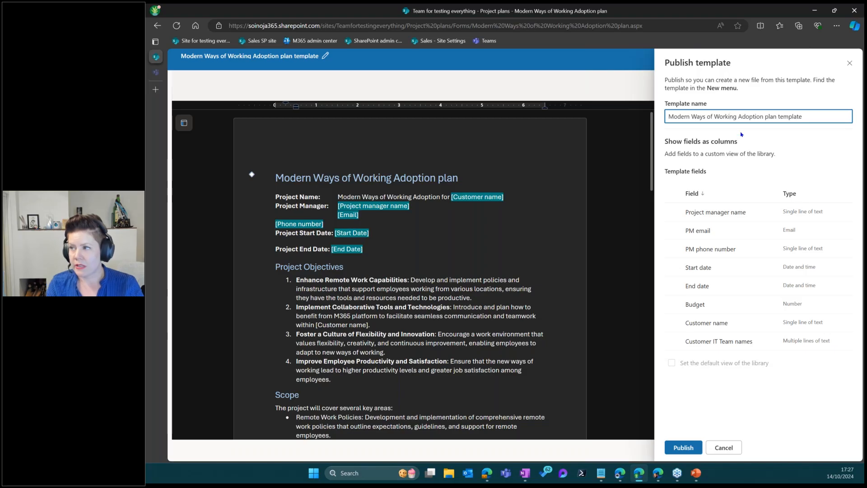
double_click(792, 118)
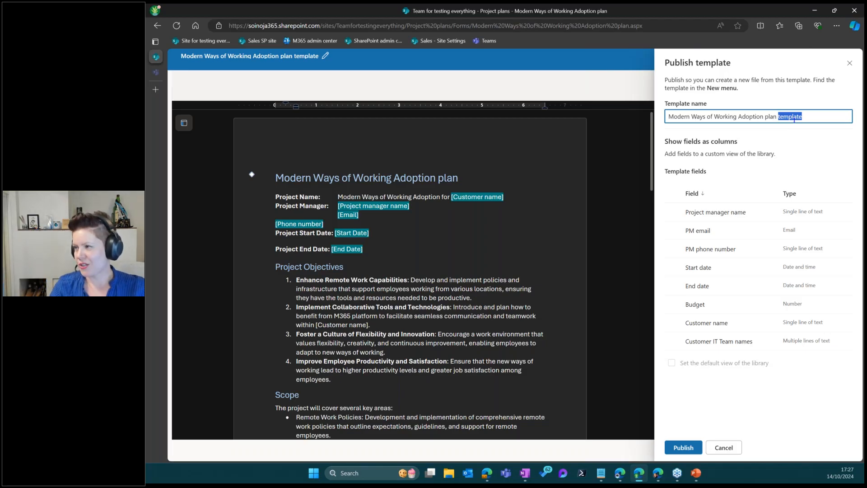
key(BackSpace)
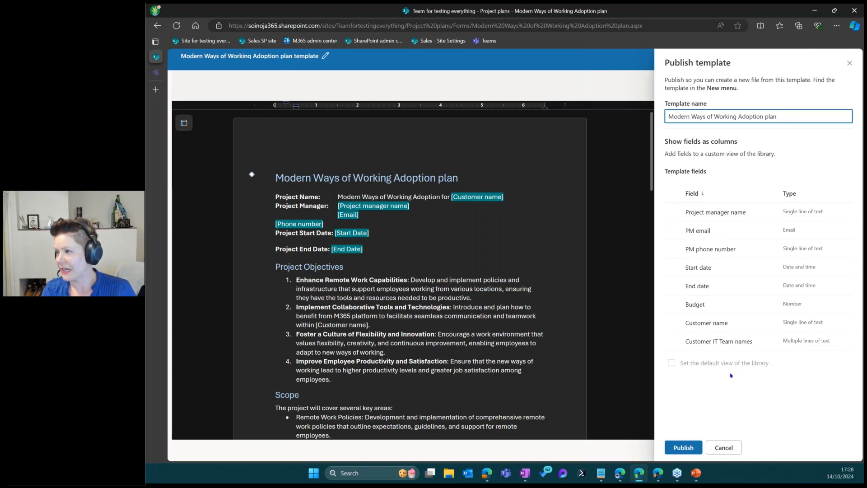
Publish with Project manager name, Start date, Budget and Customer name as library columns
click(675, 213)
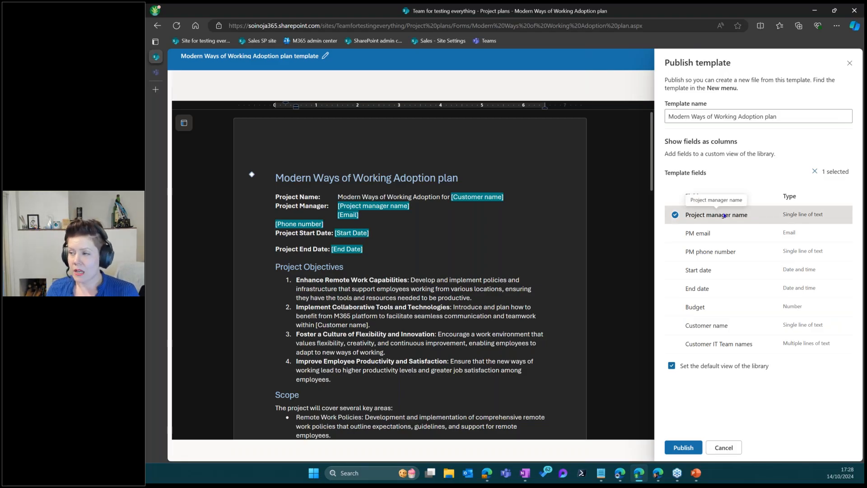
click(675, 270)
click(675, 307)
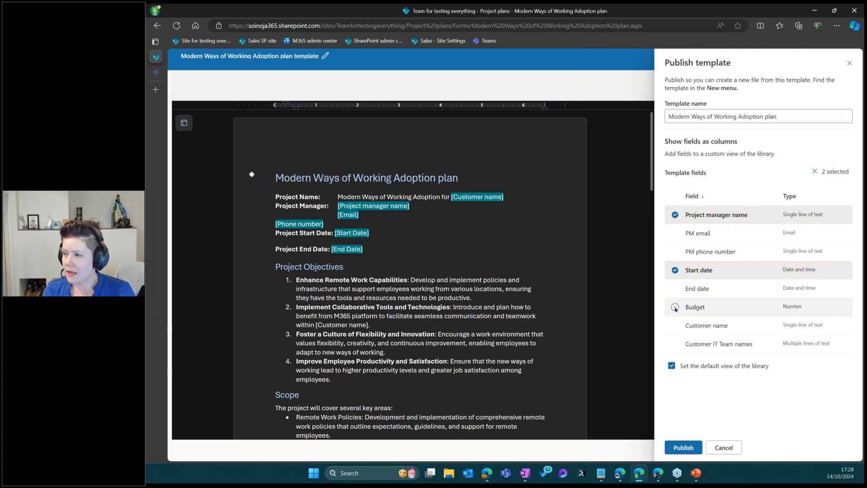
click(697, 326)
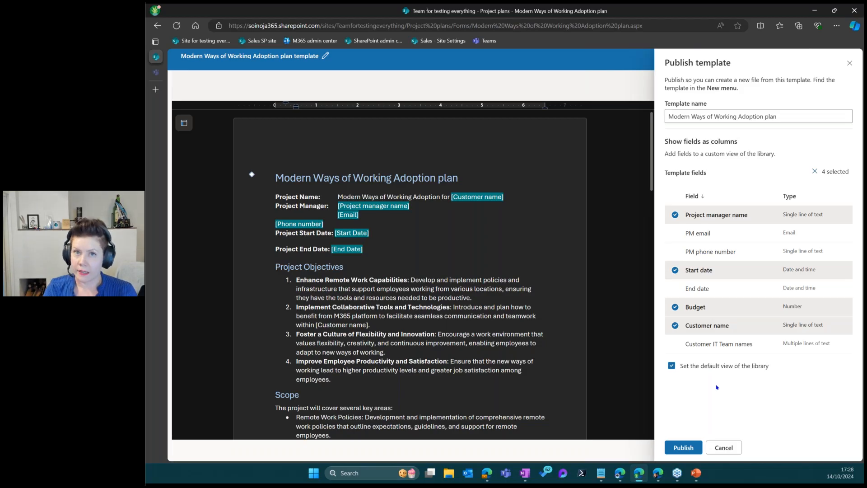
click(684, 447)
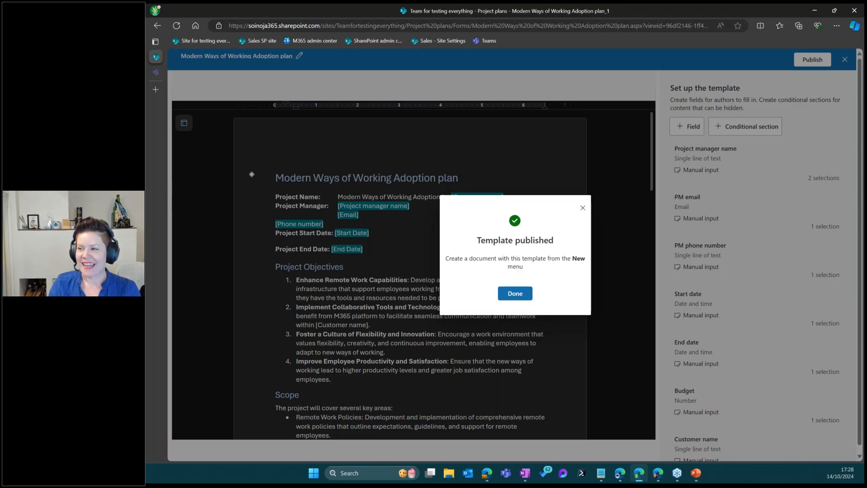
Create a new Modern Ways of Working Adoption plan document from the Project plans New menu
click(515, 294)
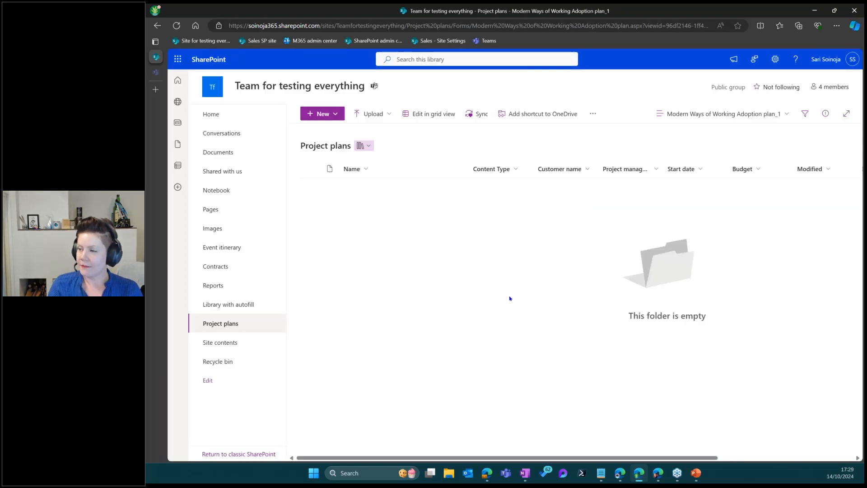
click(335, 114)
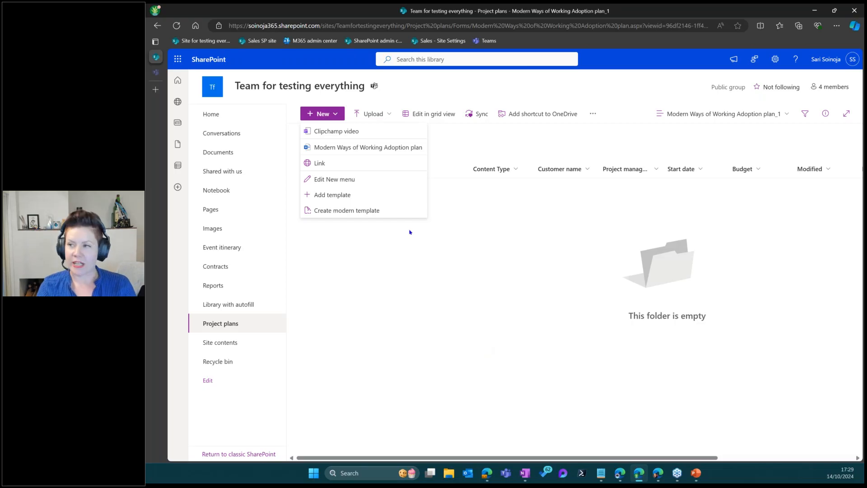
click(368, 147)
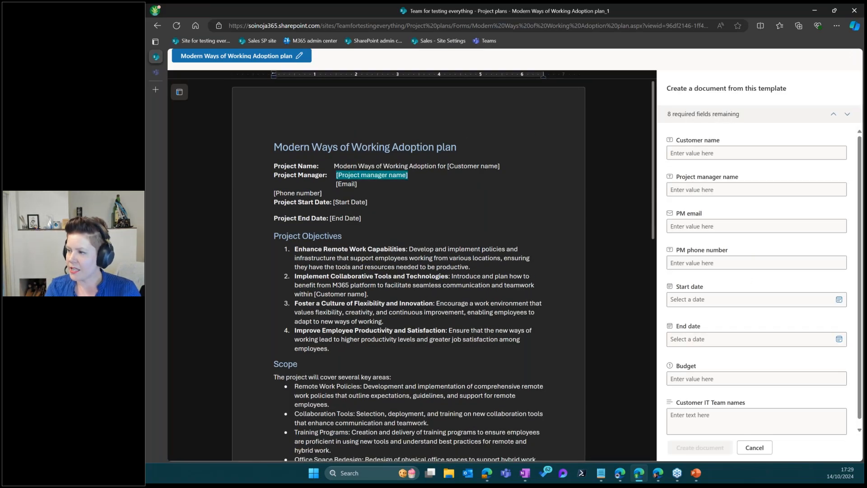
Enter customer Sitra and the project manager's name, e-mail and phone number
click(724, 151)
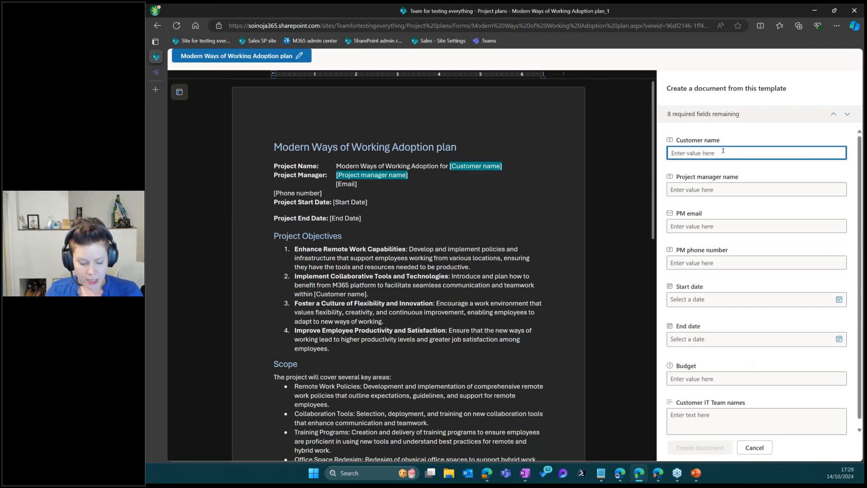
text(Sitra)
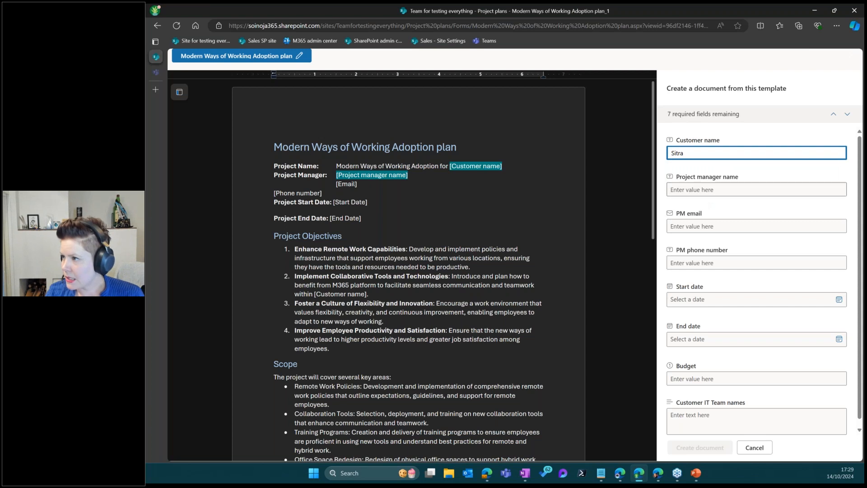
click(708, 189)
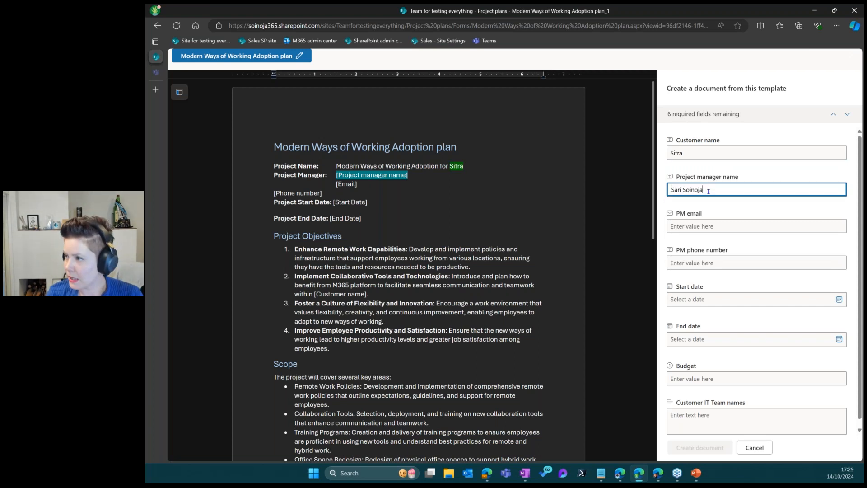
click(706, 226)
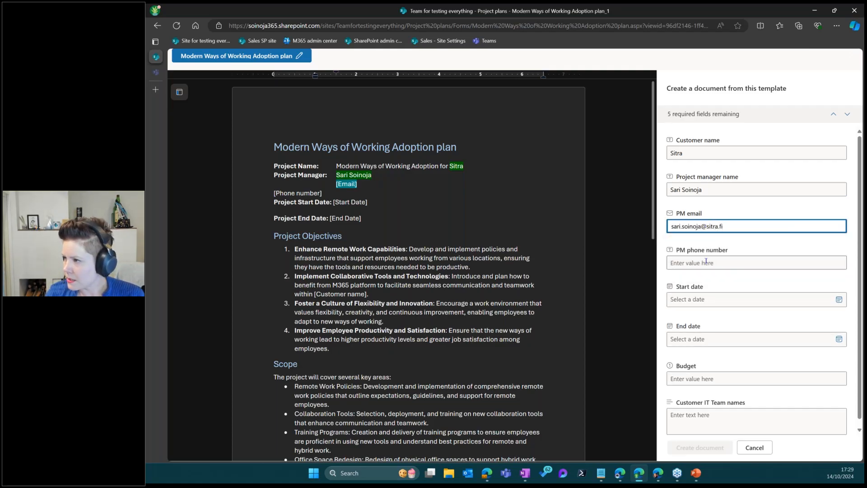
click(707, 263)
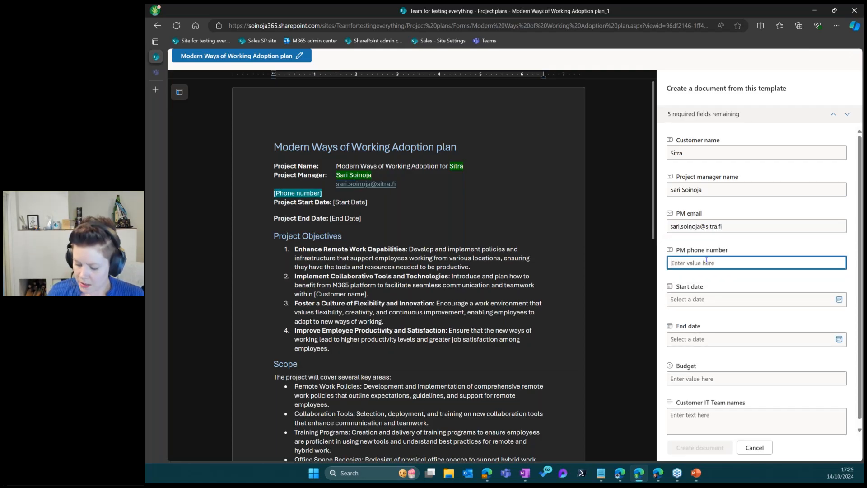
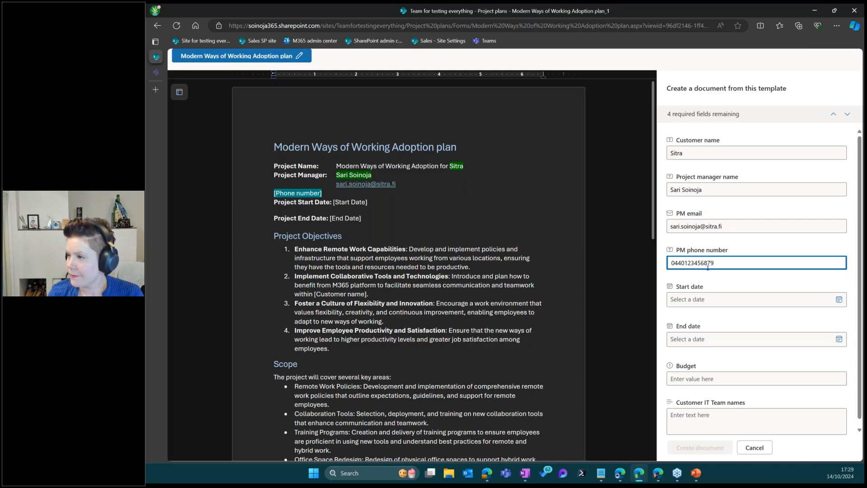
Set the start date to 14.10.2024 and the end date to 31.12.2025
click(721, 304)
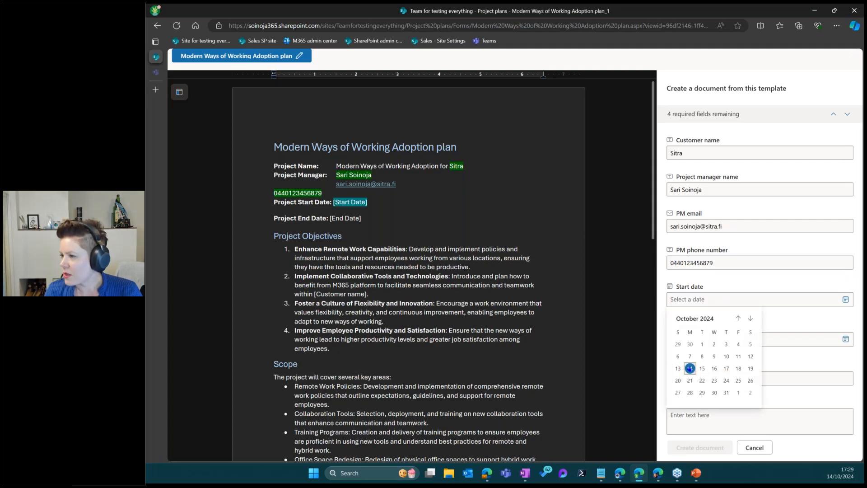
click(690, 368)
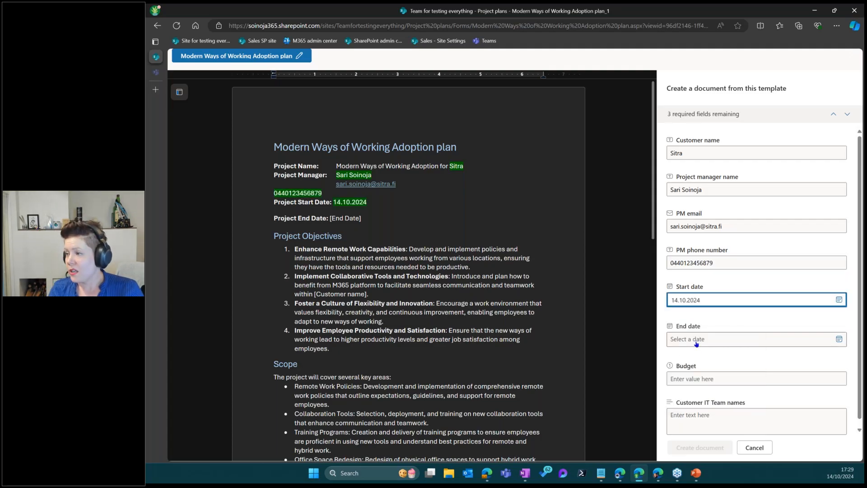
click(696, 344)
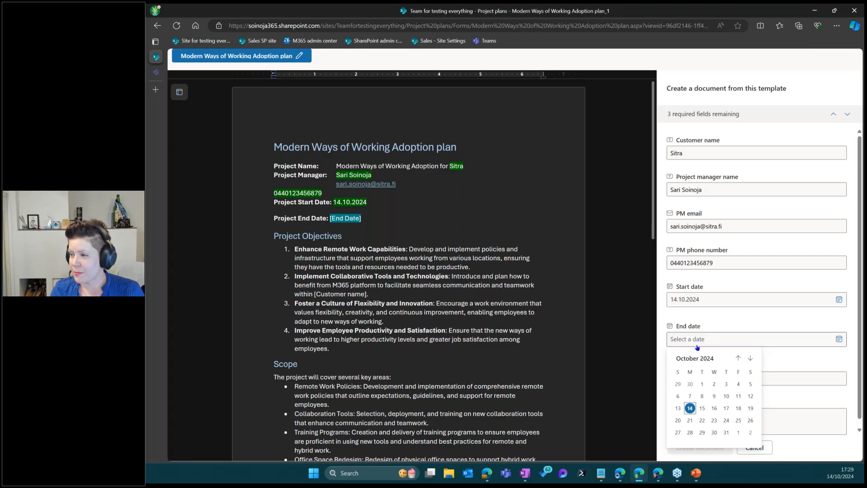
click(702, 359)
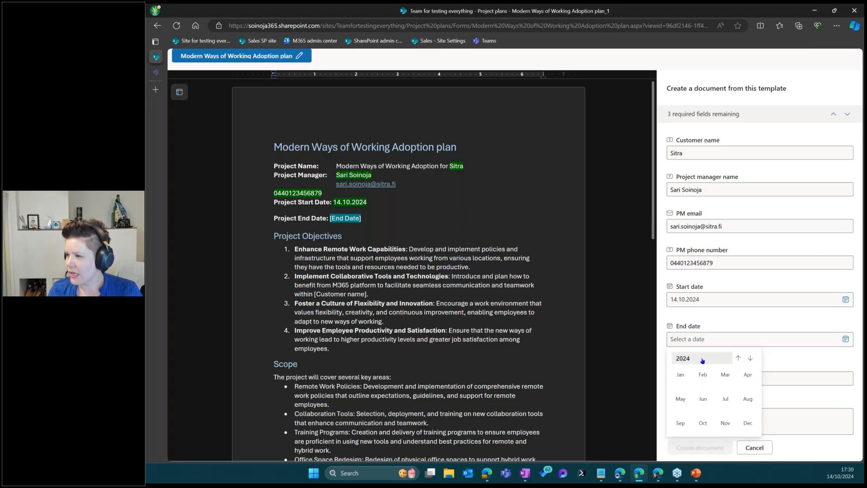
click(702, 359)
click(703, 377)
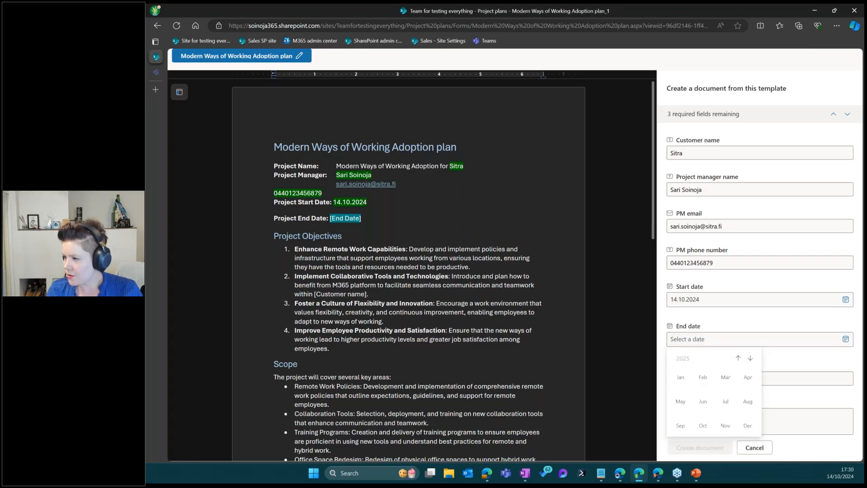
click(749, 423)
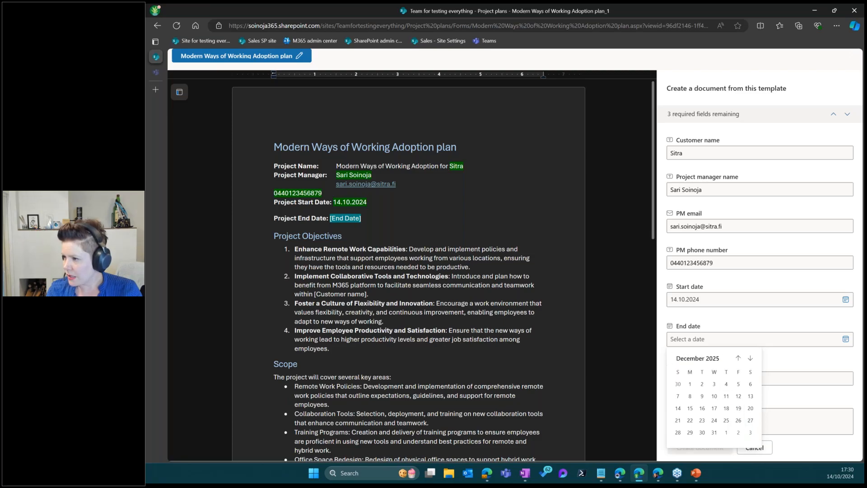
click(714, 435)
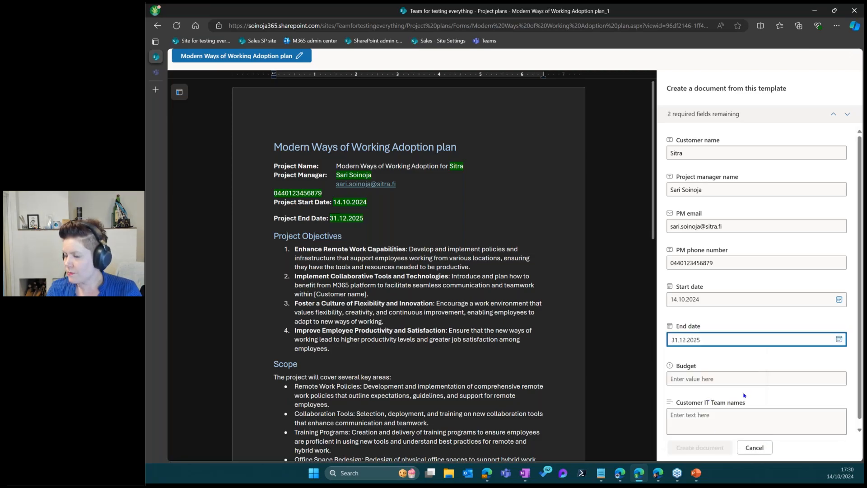
Enter a budget of 5000000 and type the customer IT team members' names
click(727, 380)
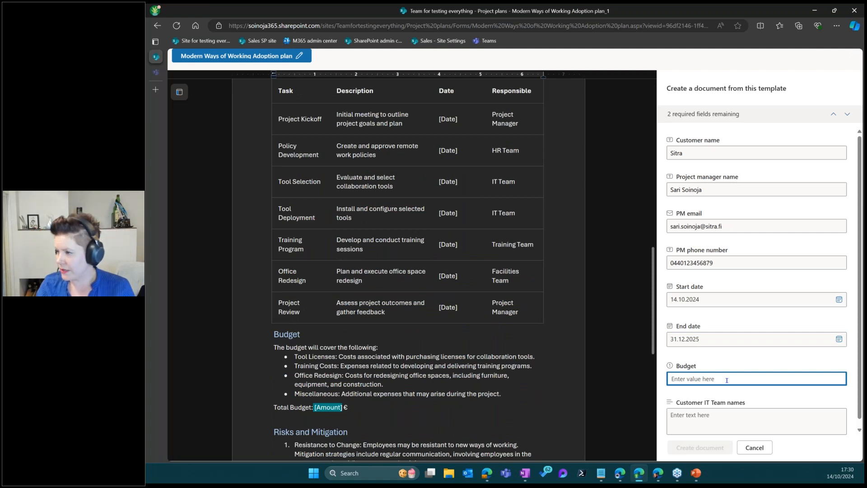
text(5000000)
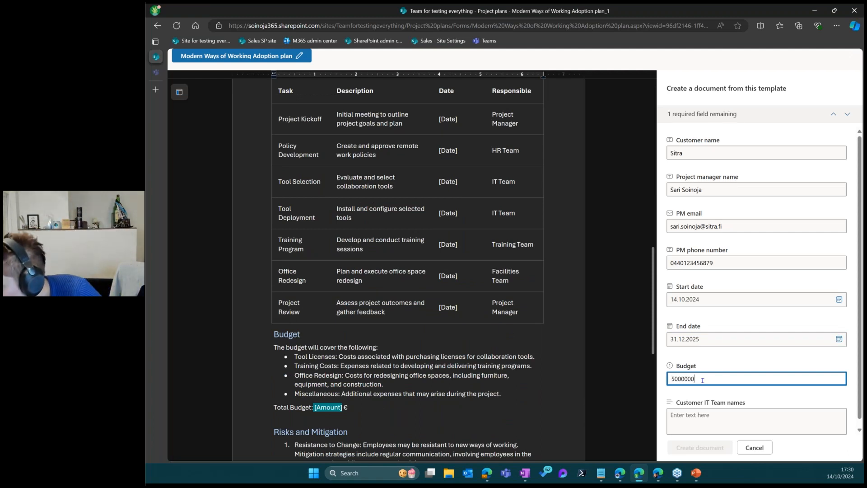
click(676, 380)
key(shift+End)
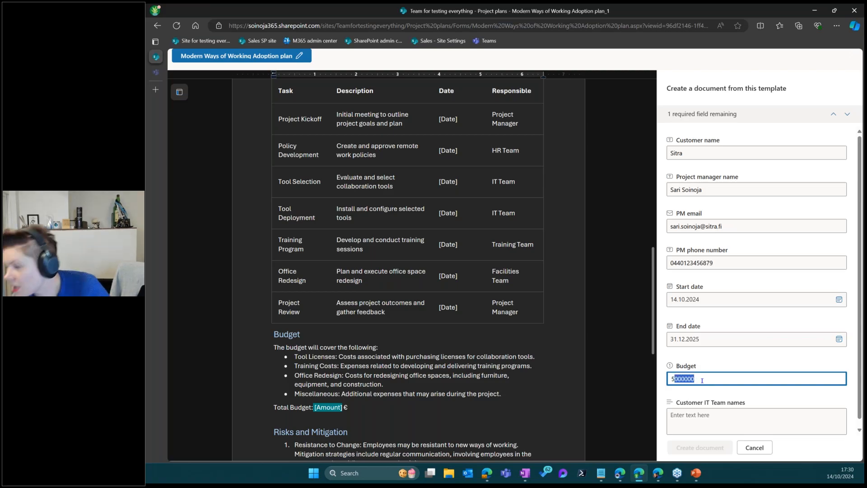
click(709, 420)
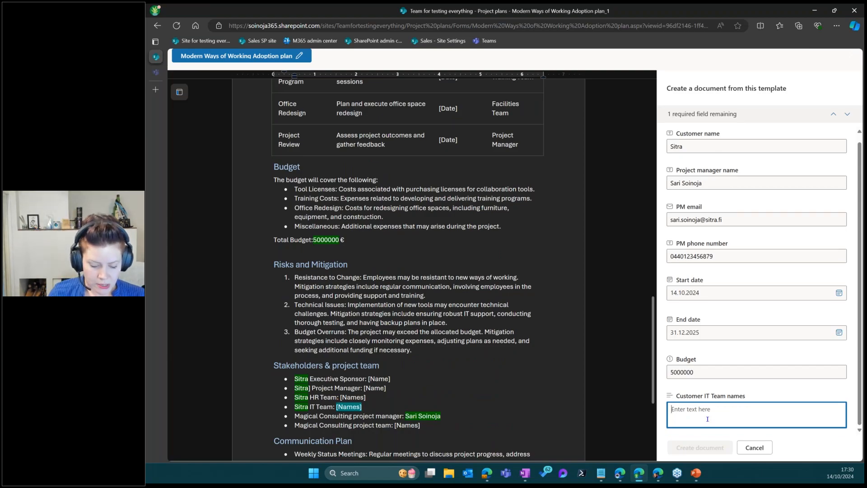
text(Paul, Se)
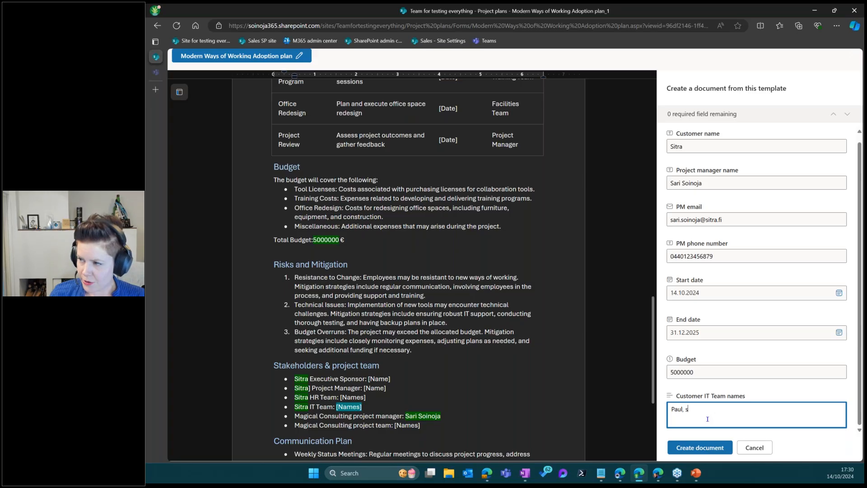
text(an,)
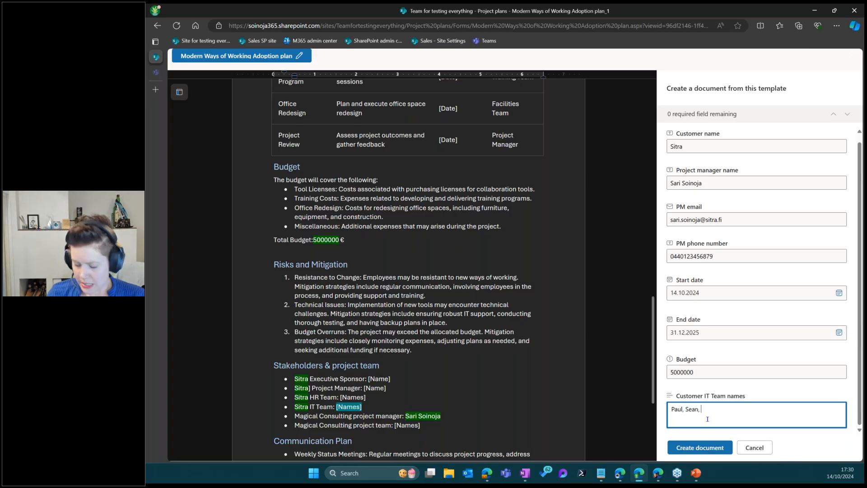
text( Joey)
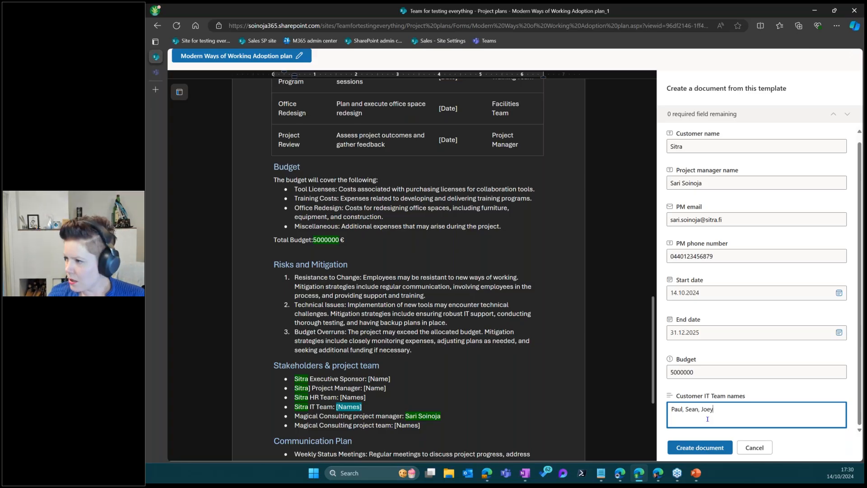
text(, Rebecka)
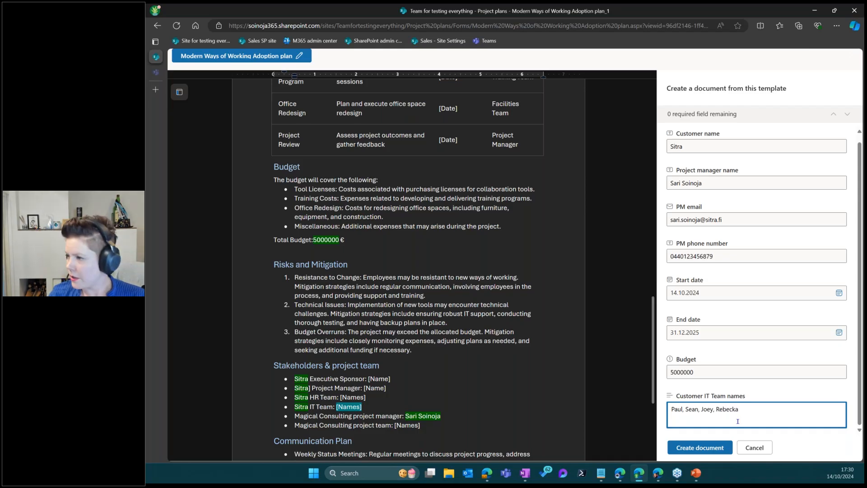
text( & )
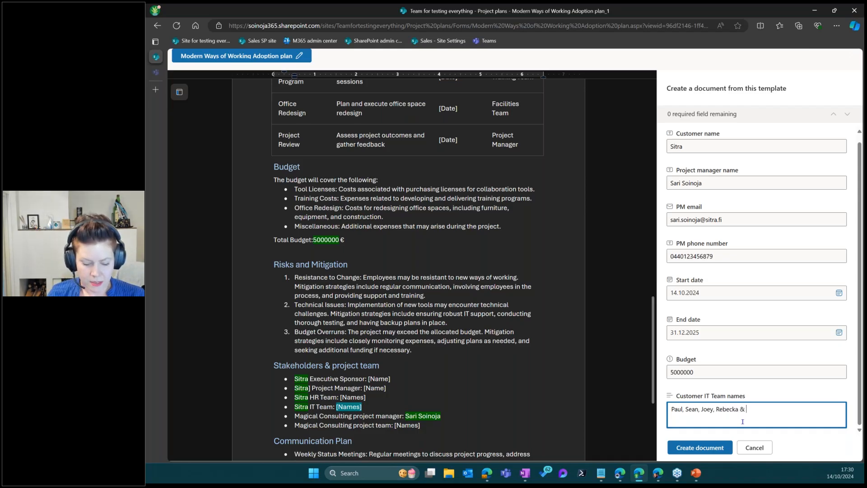
text(A)
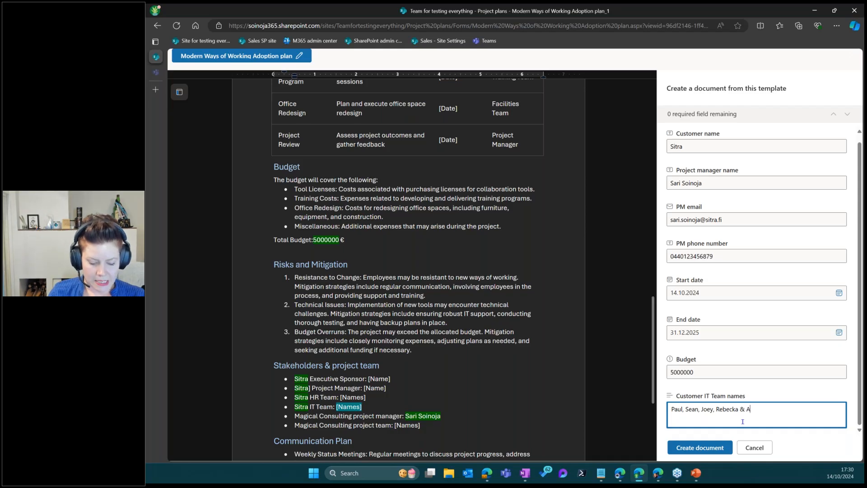
text(nna.)
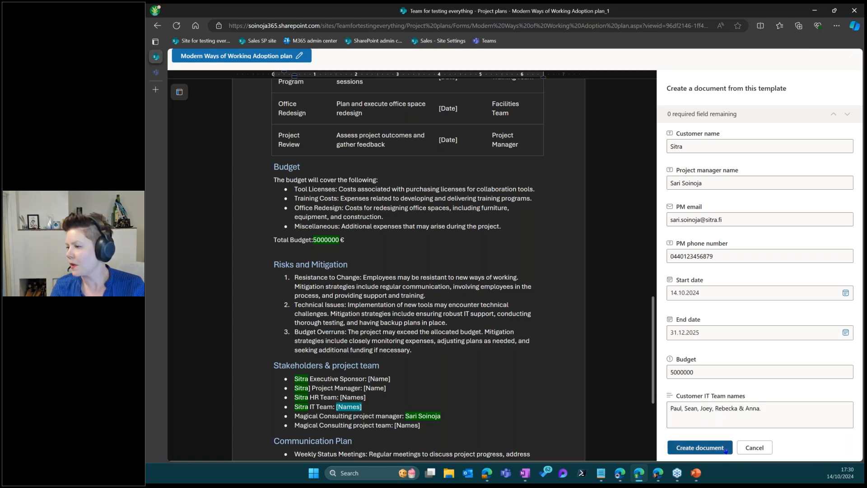
Create the document as 'Modern Ways of Working Adoption plan' in .docx format
click(700, 448)
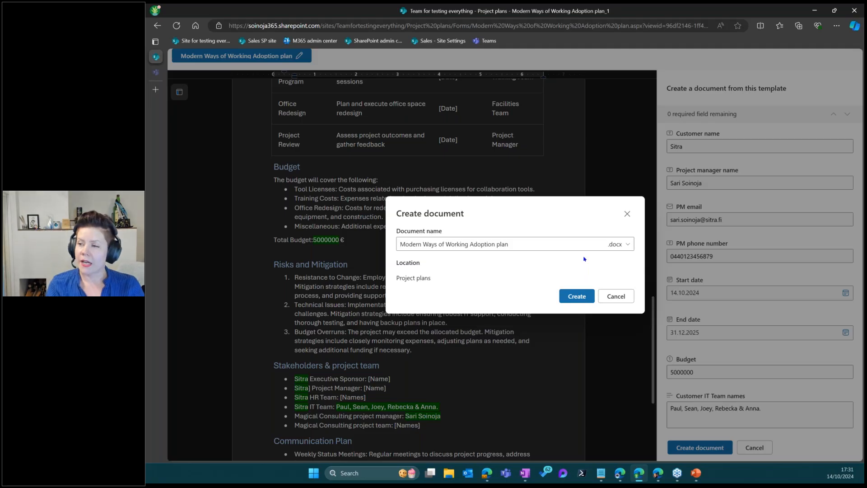
click(547, 245)
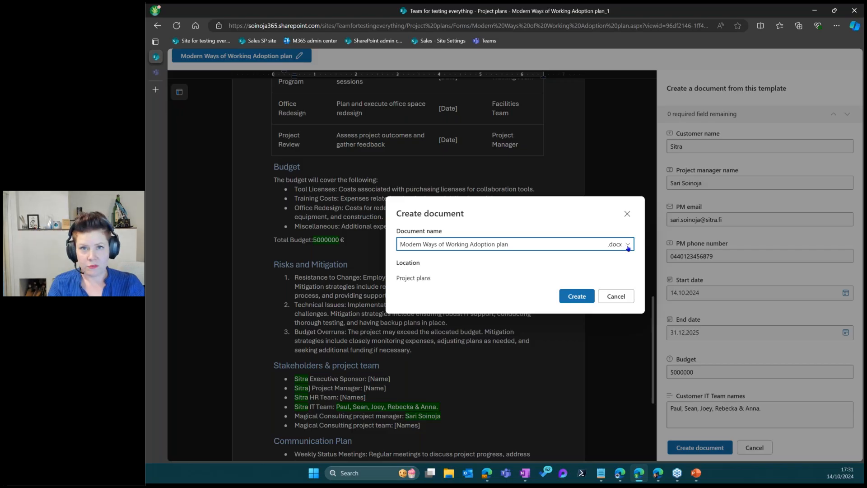
click(628, 247)
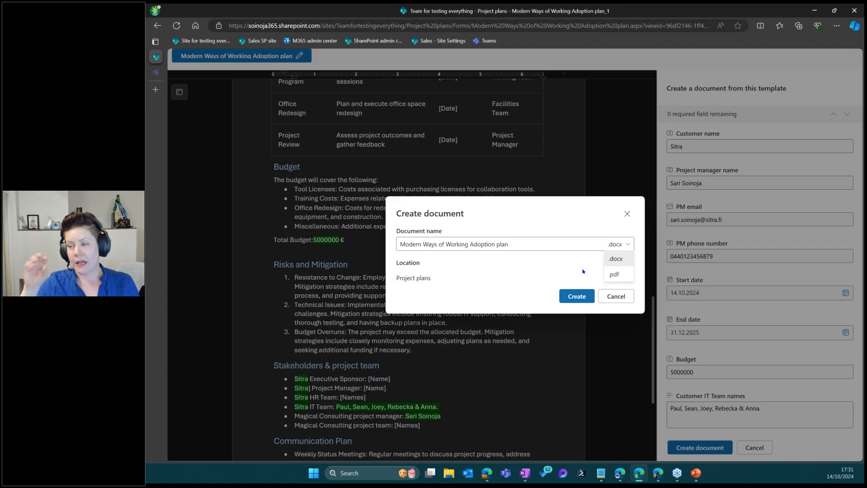
click(620, 259)
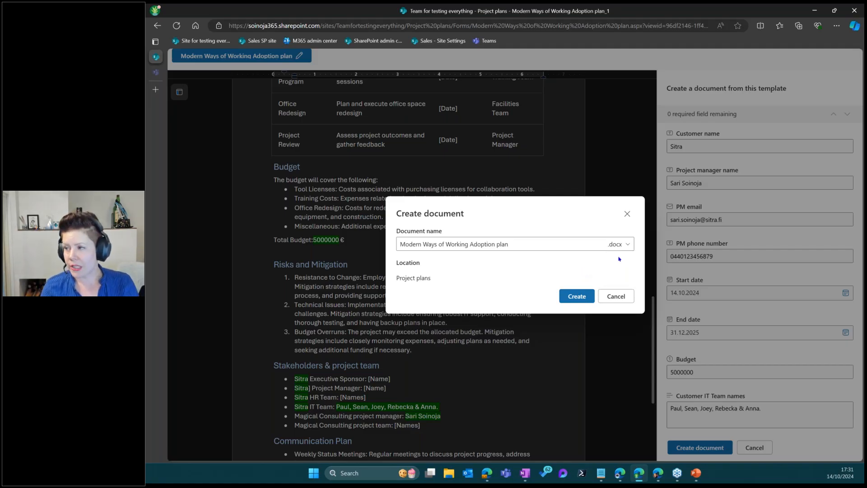
click(577, 296)
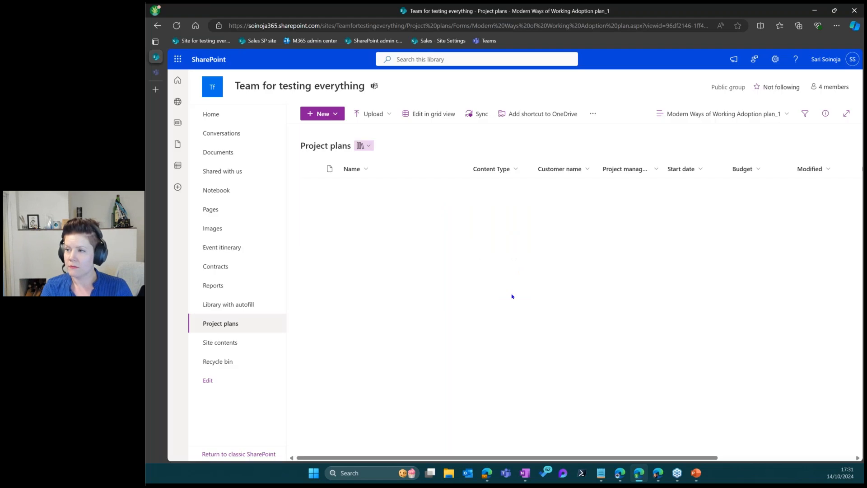
Back in Project plans, open Modern Ways of Working Adoption plan.docx in Word
click(515, 289)
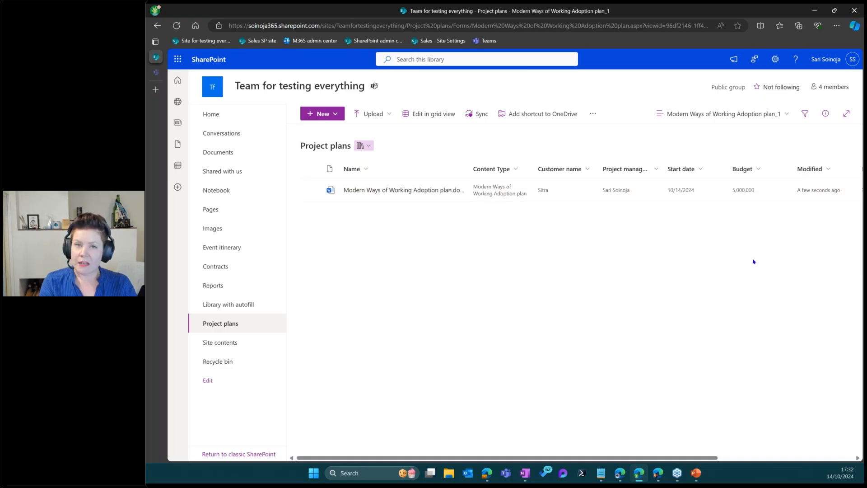
click(826, 169)
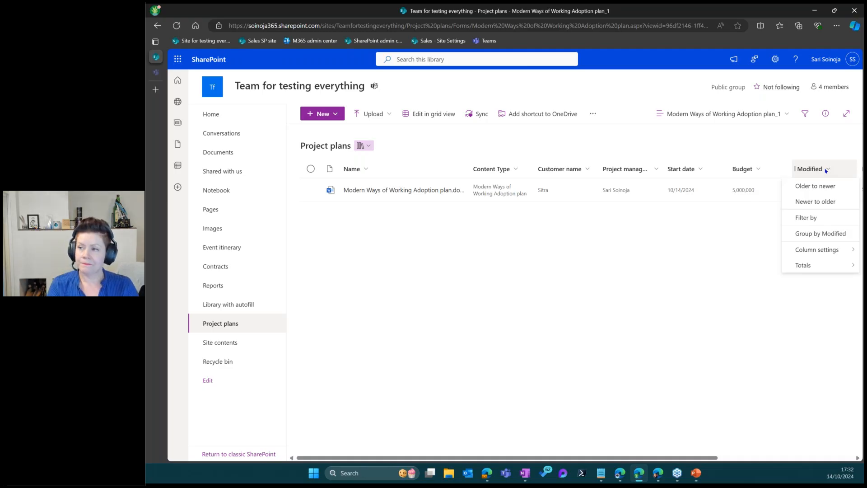
click(422, 207)
click(389, 190)
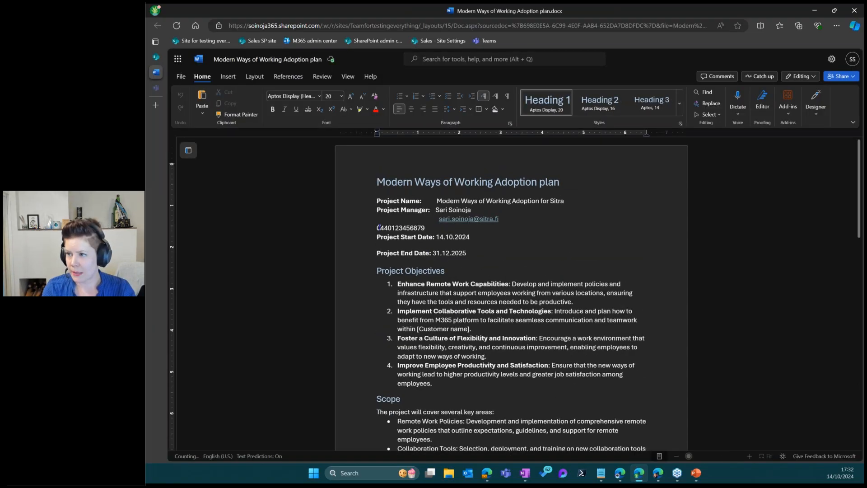
Indent the phone number line, then select the Tasks and Timeline table's [Date] column
click(379, 227)
key(Tab)
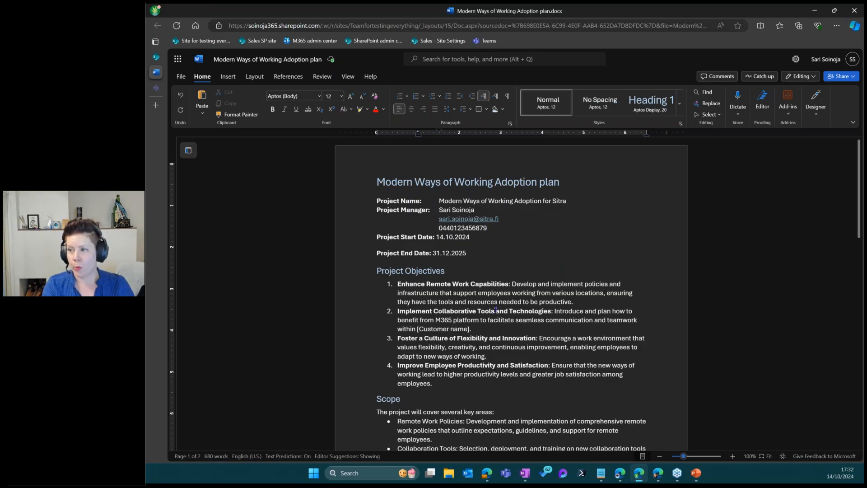
scroll(494, 304, down, 3)
scroll(491, 309, down, 3)
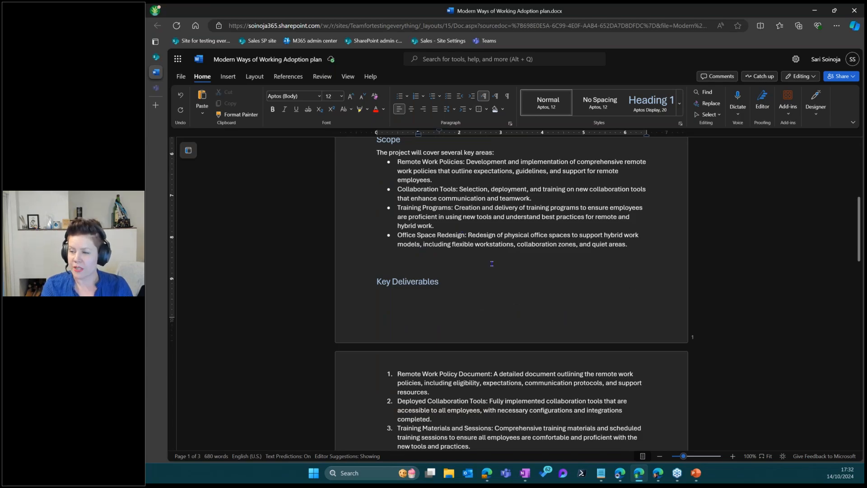
scroll(492, 263, down, 7)
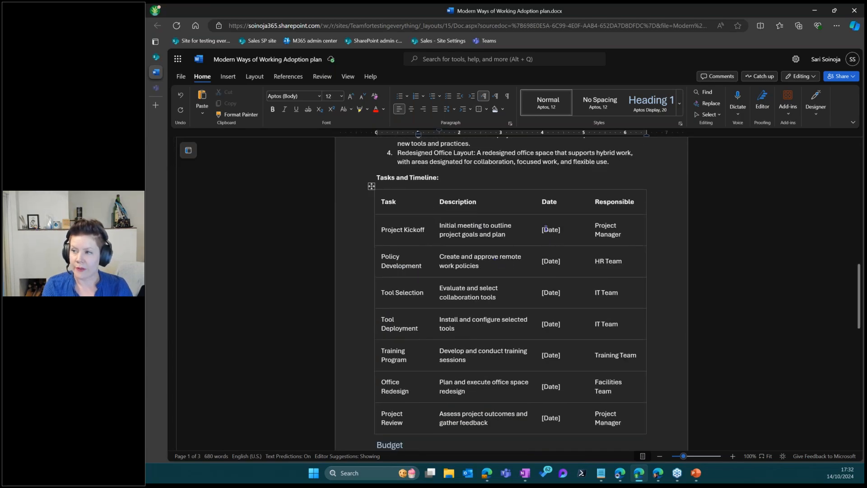
drag(546, 230, 550, 410)
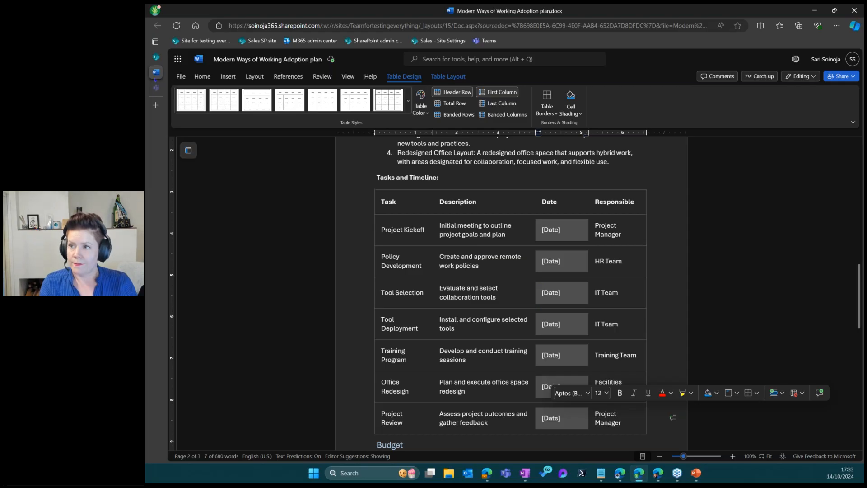
mouse_move(175, 77)
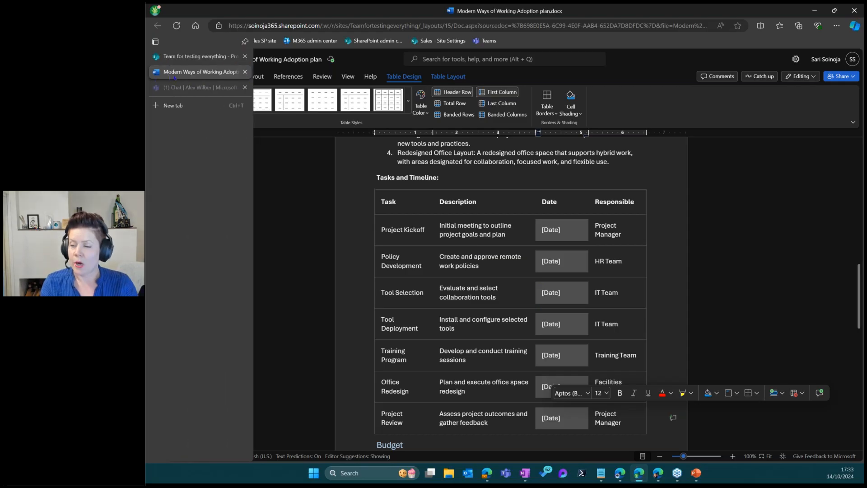
Close the adoption plan, select it in Project plans, and browse its Automate actions
click(245, 71)
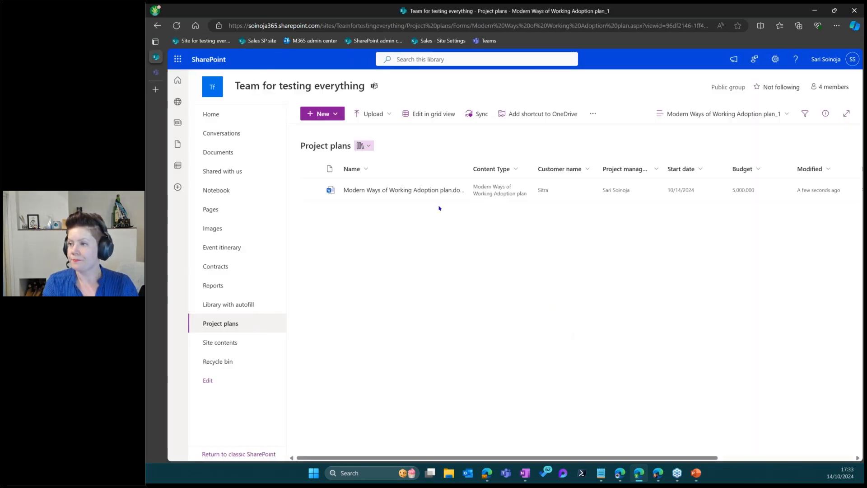
click(311, 187)
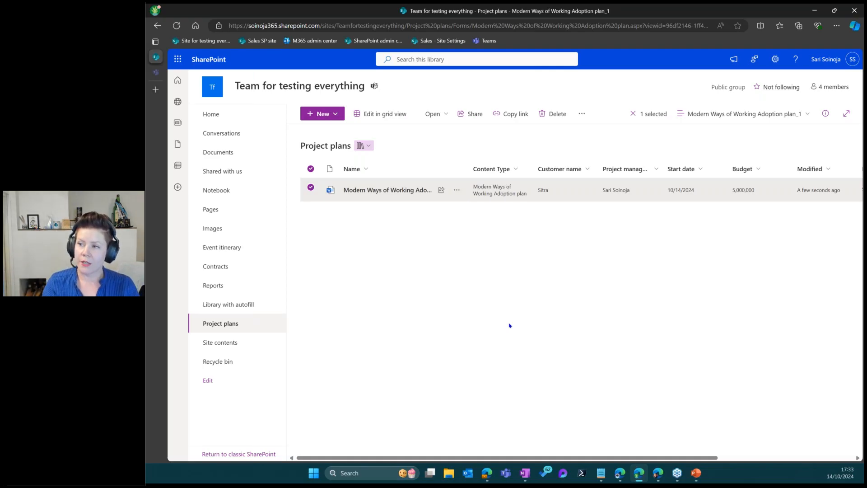
click(455, 190)
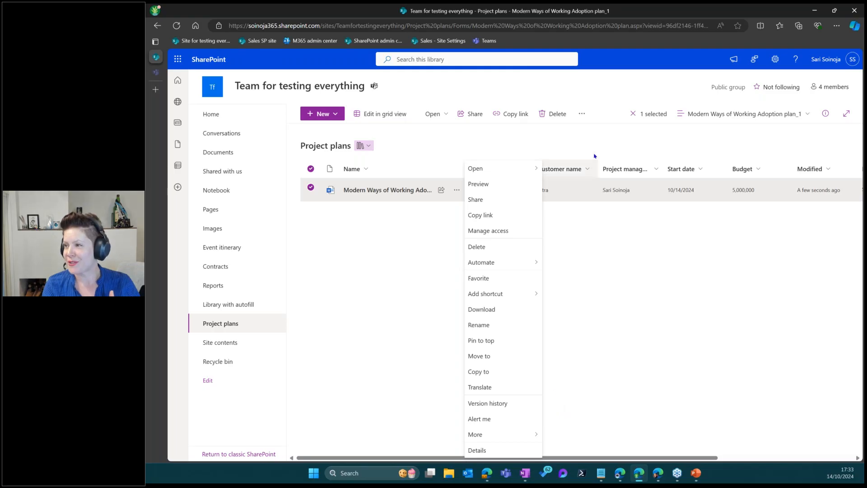
click(582, 113)
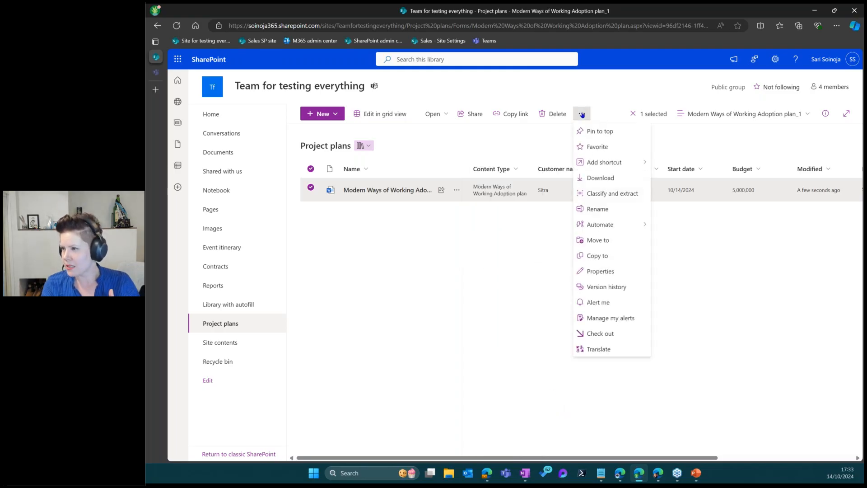
mouse_move(620, 231)
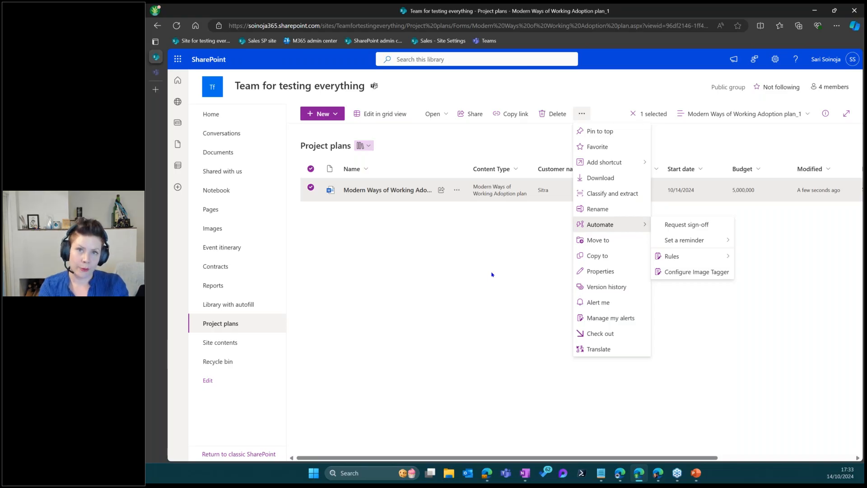
click(323, 113)
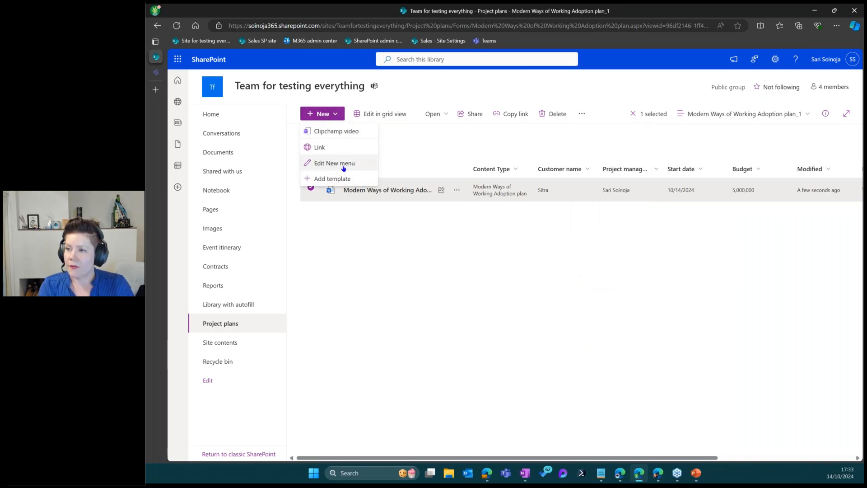
click(403, 307)
click(403, 307)
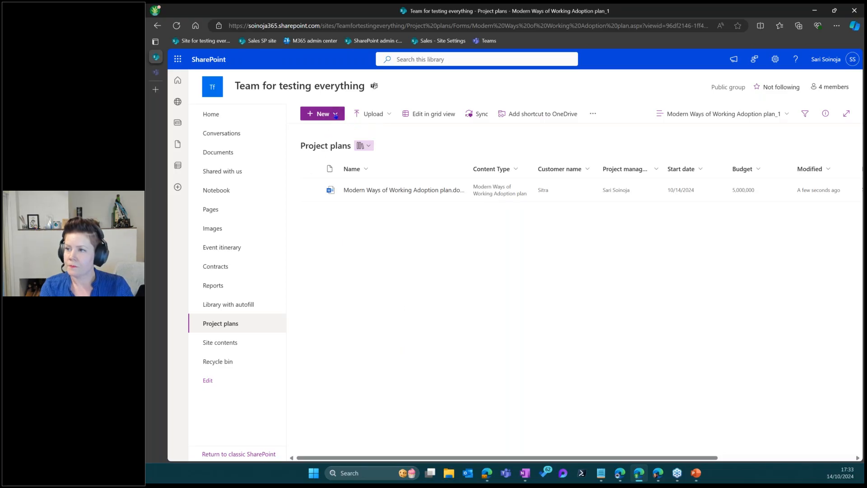
click(323, 113)
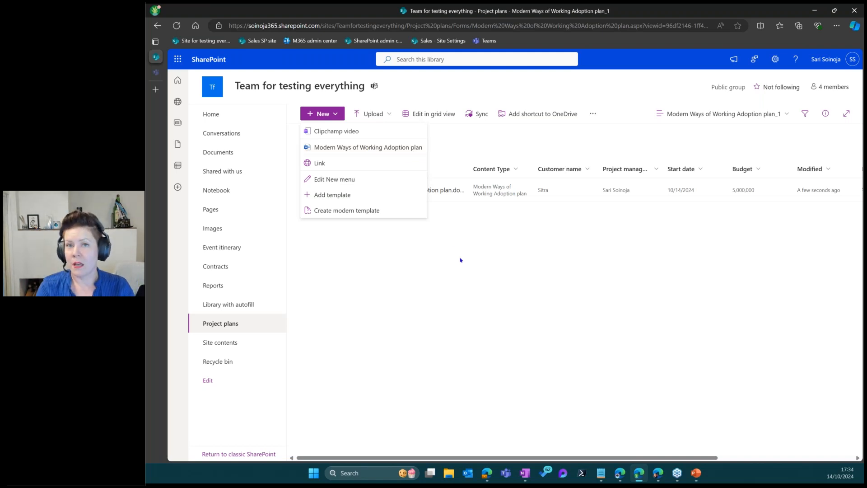
click(463, 273)
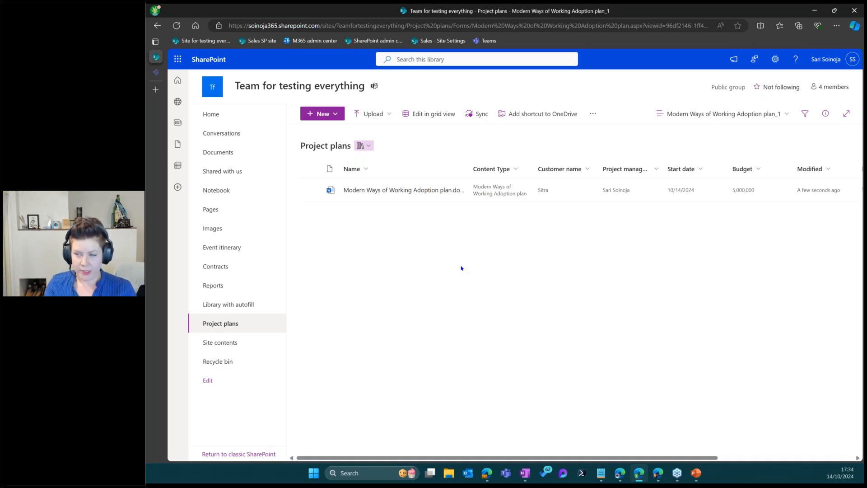
Open the Employment contract template for editing via the Contracts library's Edit New menu
click(226, 271)
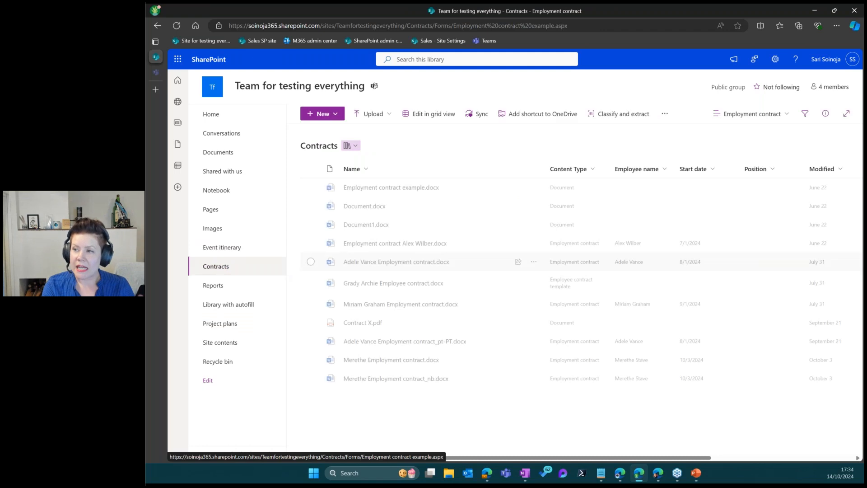
click(340, 119)
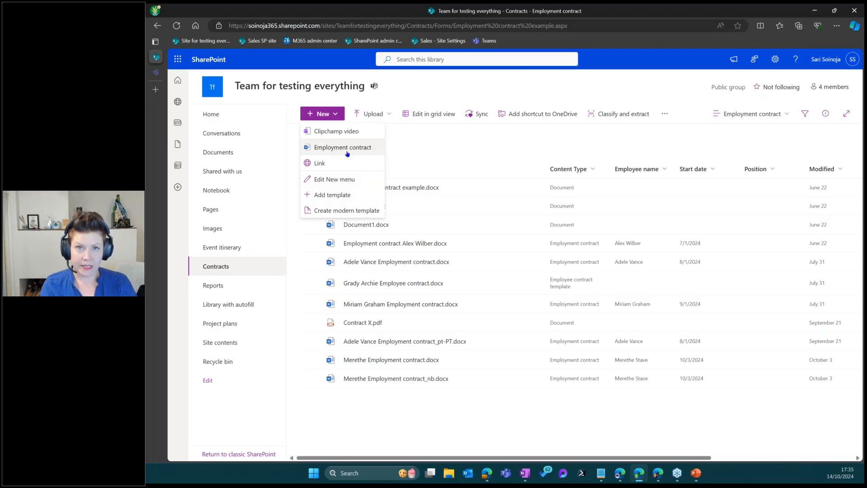
click(360, 182)
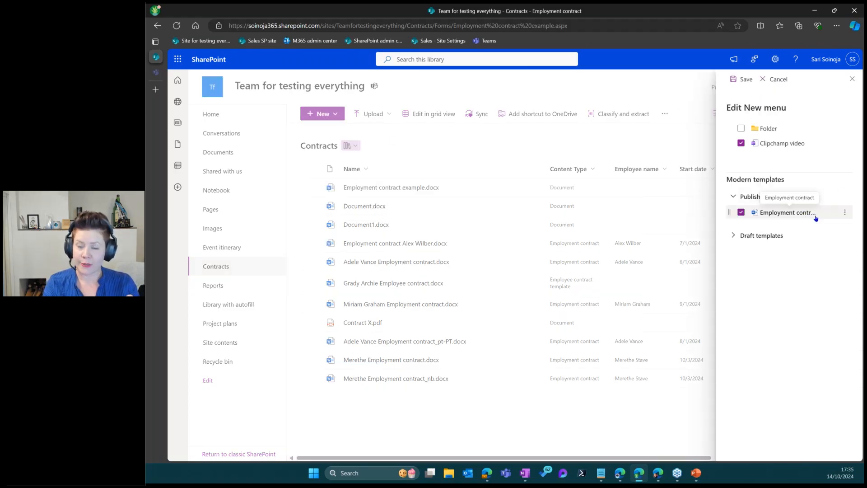
click(845, 216)
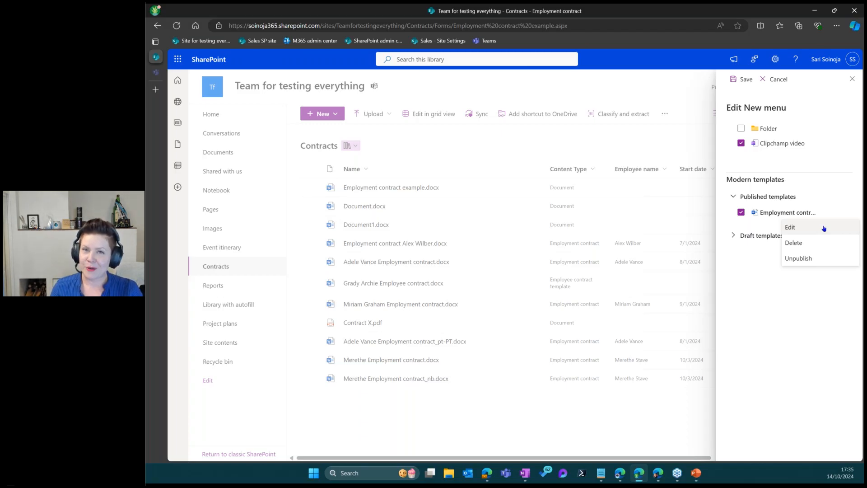
click(824, 229)
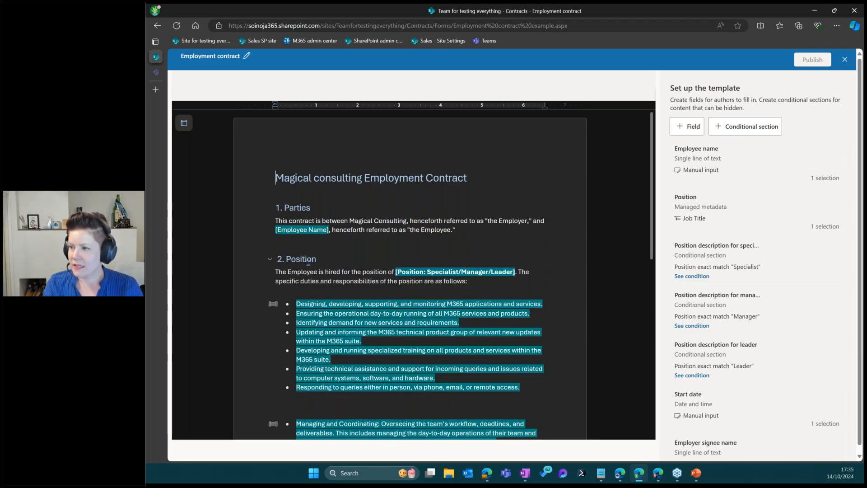
click(405, 271)
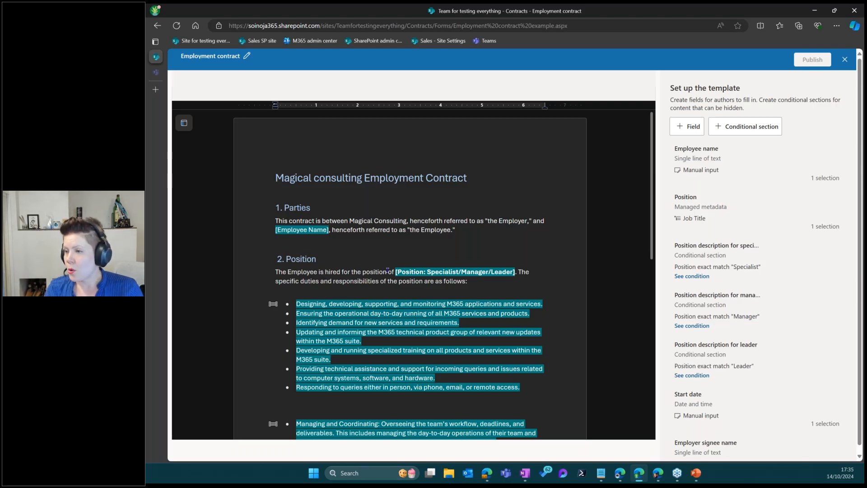
drag(421, 272, 508, 272)
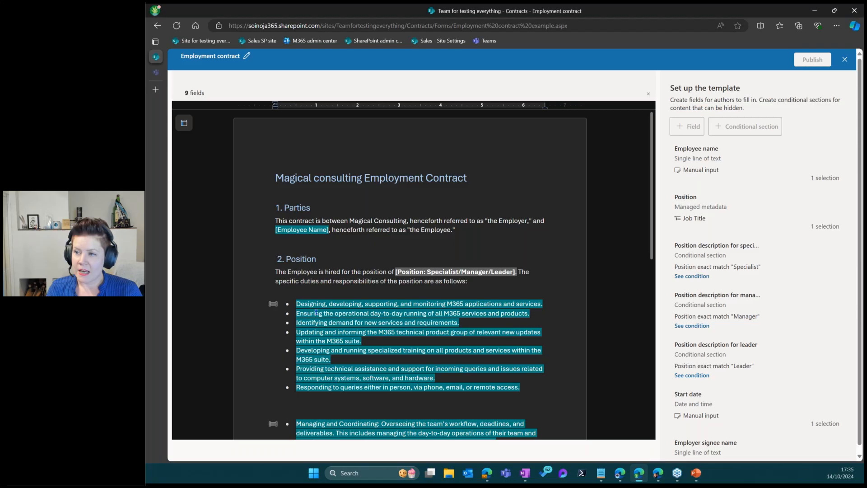
scroll(369, 317, down, 3)
scroll(366, 342, down, 6)
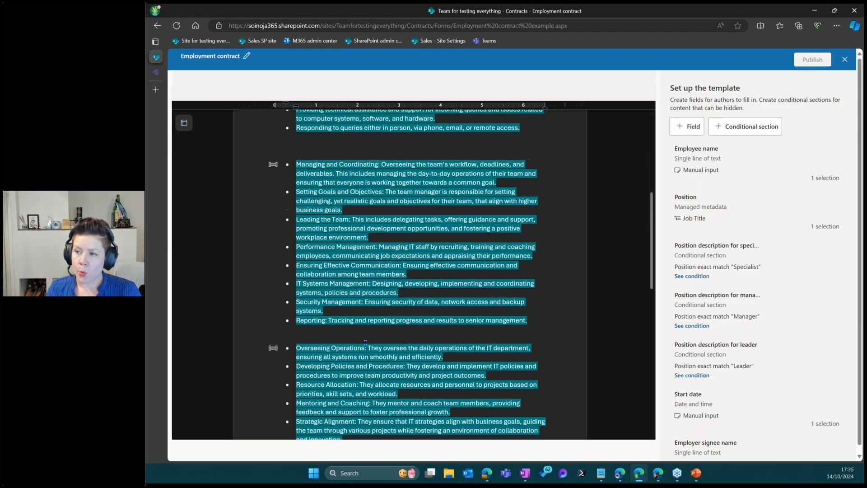
scroll(373, 330, up, 4)
scroll(373, 330, up, 5)
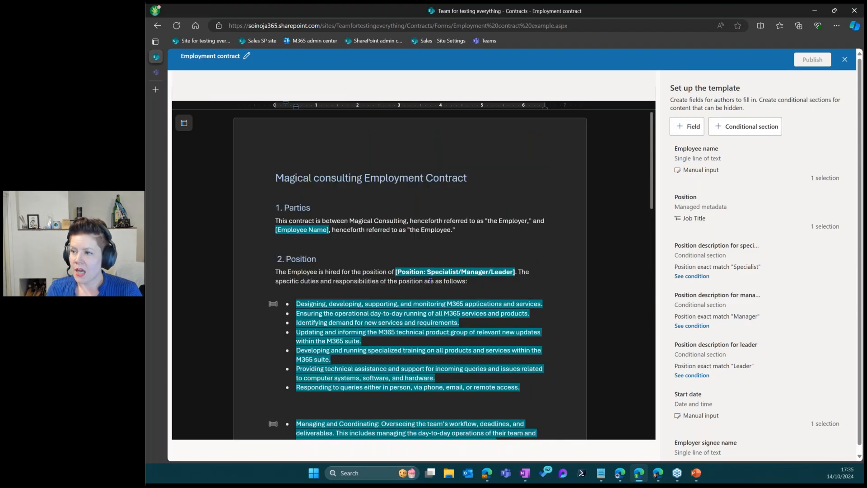
double_click(432, 272)
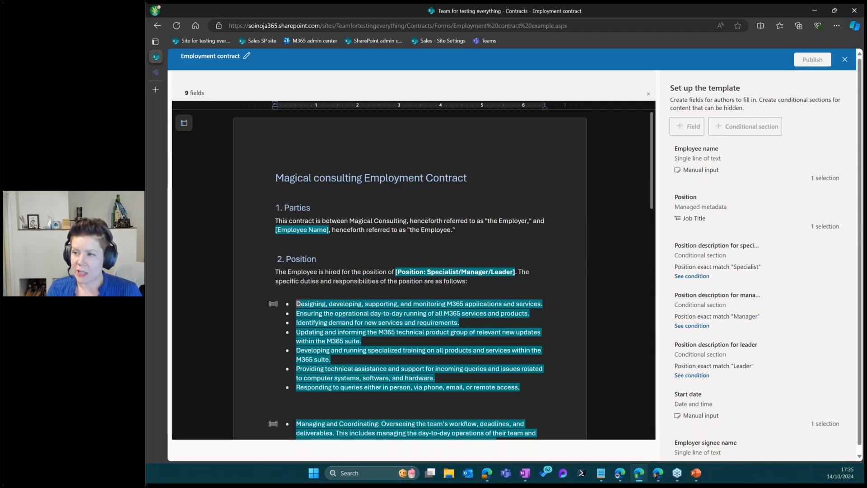
drag(297, 305, 426, 379)
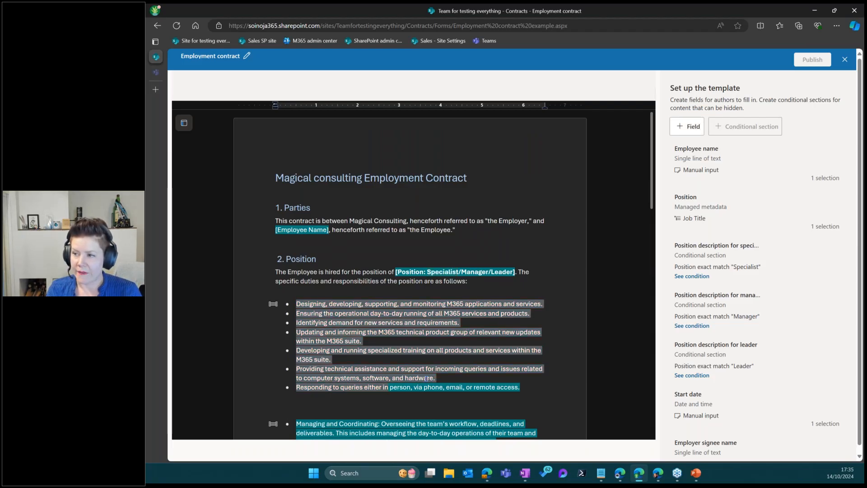
double_click(476, 271)
scroll(305, 303, down, 3)
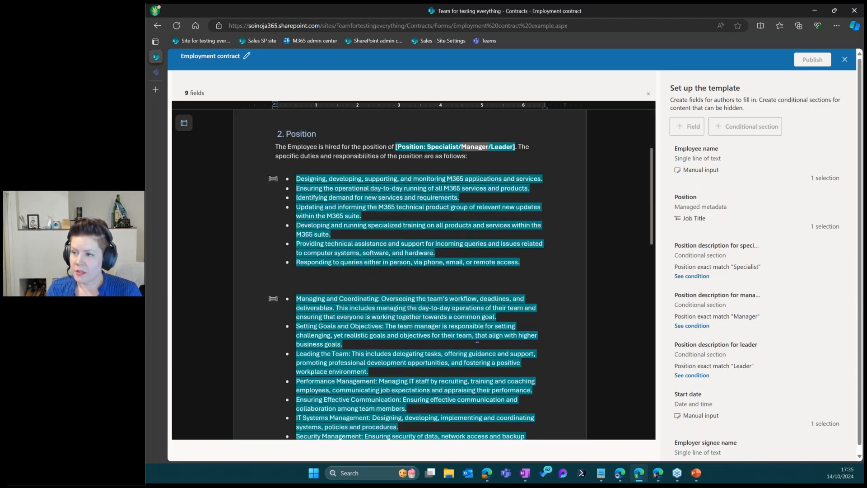
scroll(305, 304, down, 2)
drag(297, 208, 419, 354)
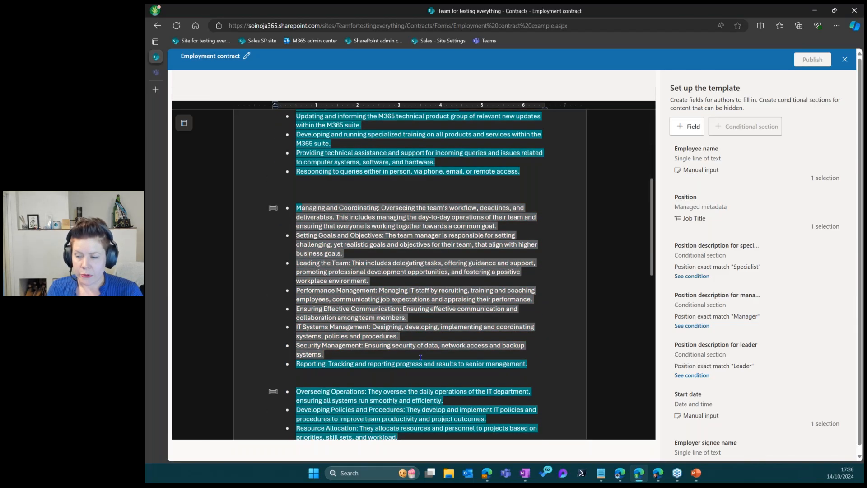
scroll(419, 355, up, 4)
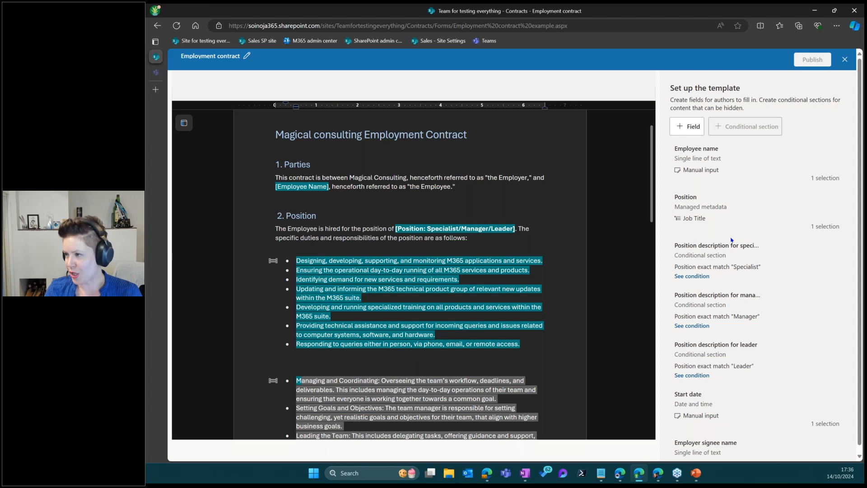
click(485, 230)
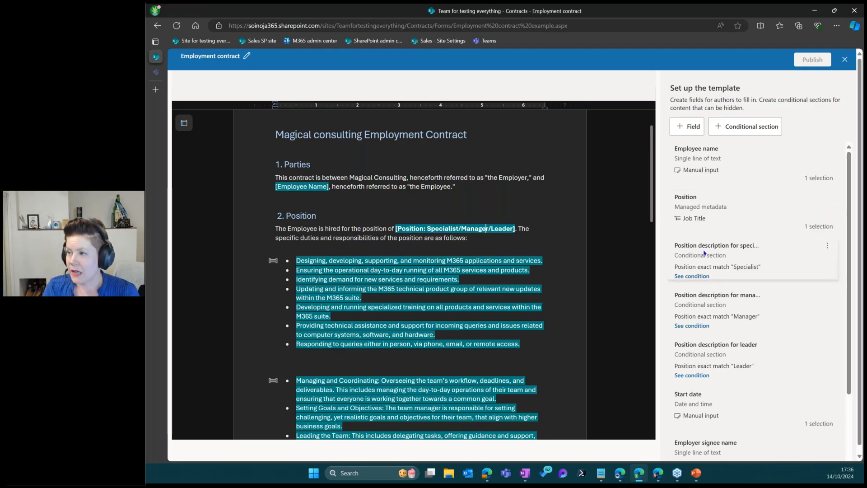
Open the Position field's settings at the step for how authors fill it in
click(827, 197)
click(806, 211)
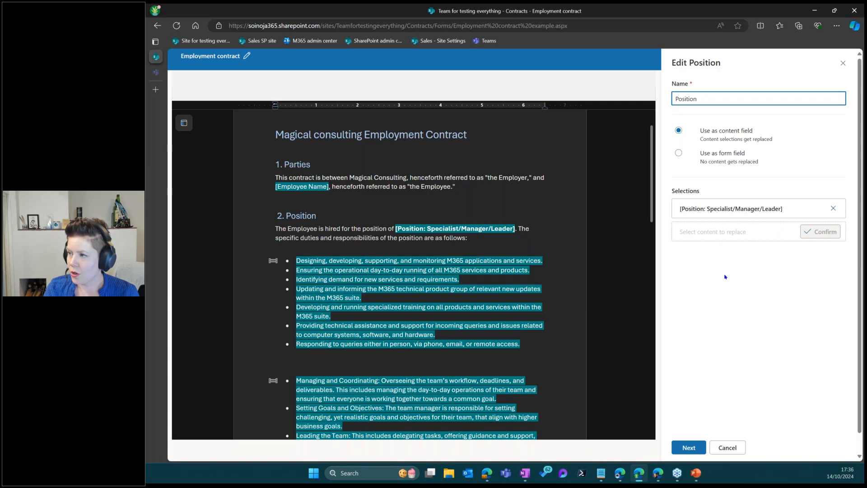
click(690, 448)
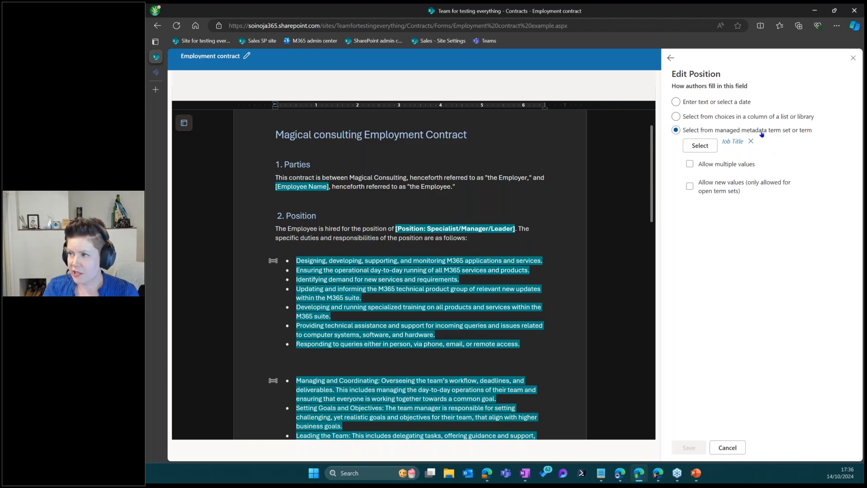
Review the MagicalConsulting > People > Job Title terms, then close the picker unchanged
click(700, 145)
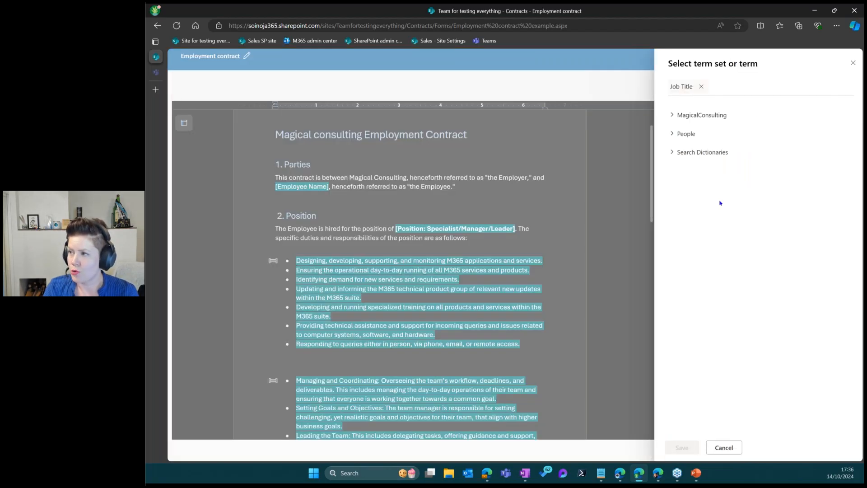
click(722, 116)
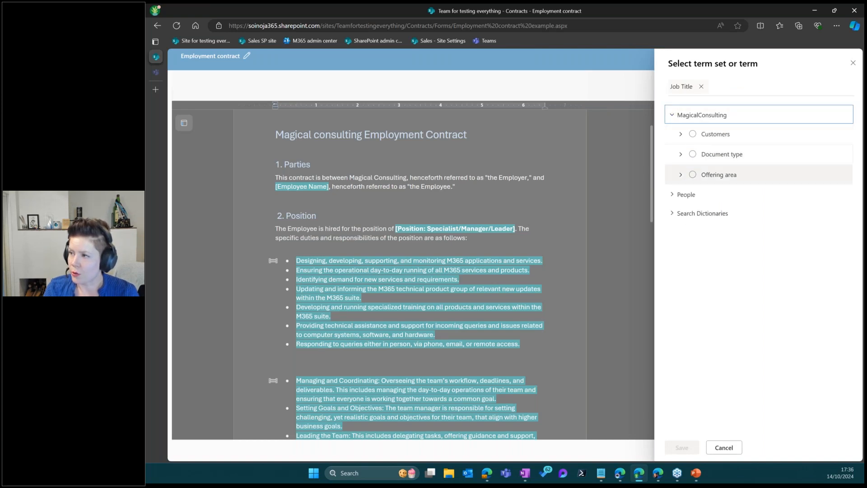
click(672, 195)
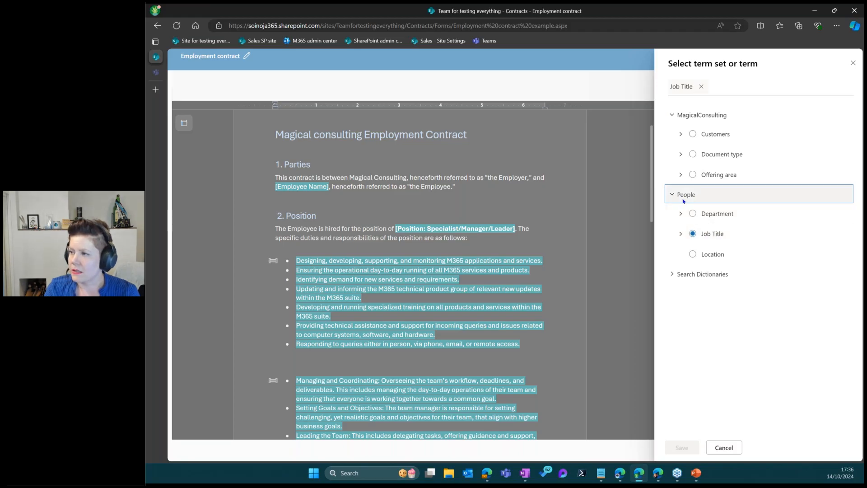
click(717, 234)
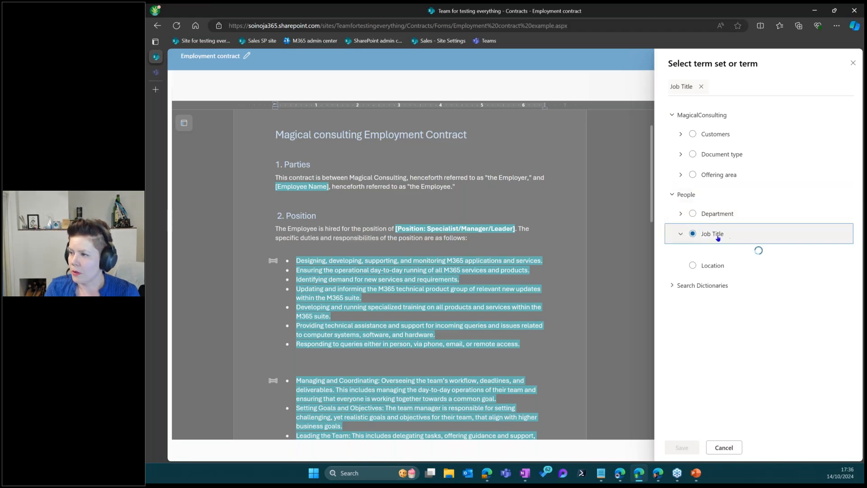
scroll(719, 243, down, 3)
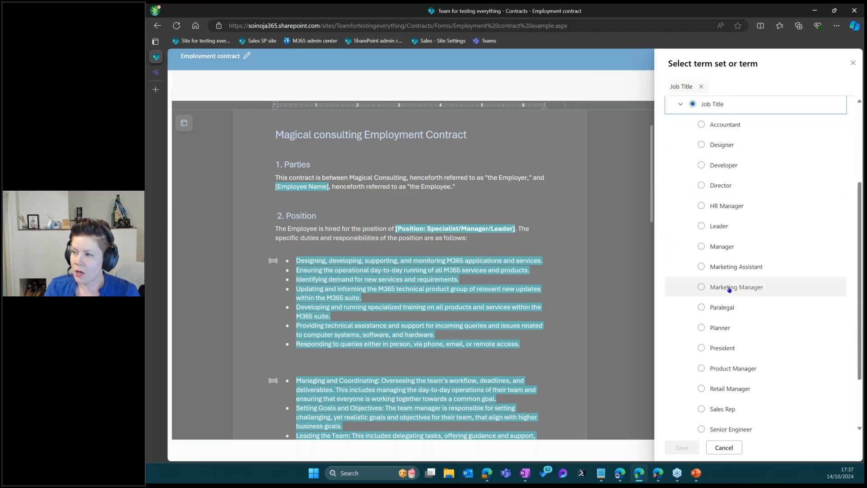
scroll(727, 286, up, 3)
scroll(719, 239, up, 1)
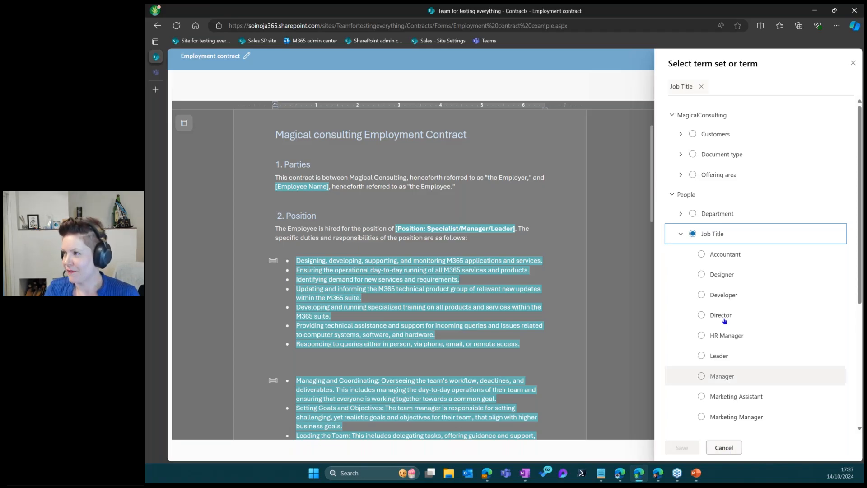
scroll(783, 268, down, 3)
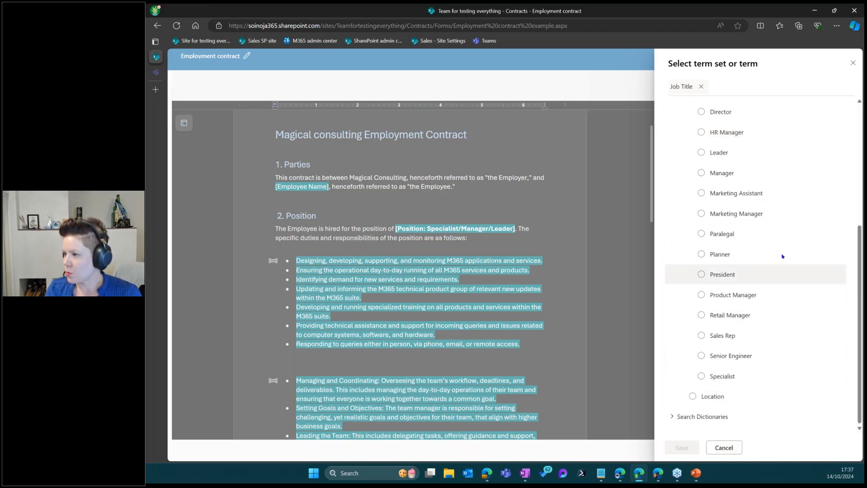
scroll(780, 254, up, 3)
click(853, 64)
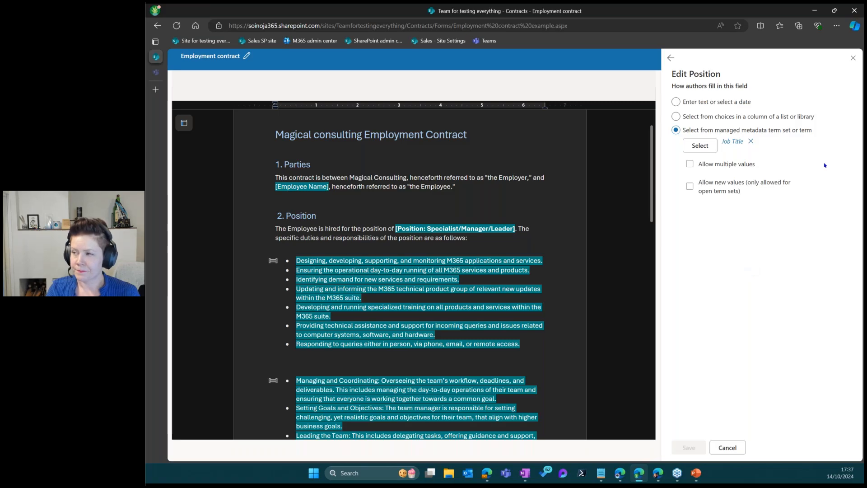
click(729, 447)
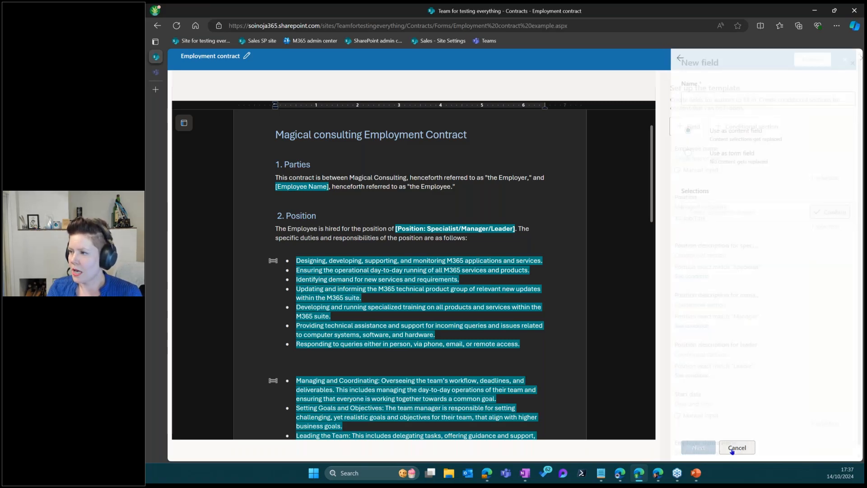
click(703, 267)
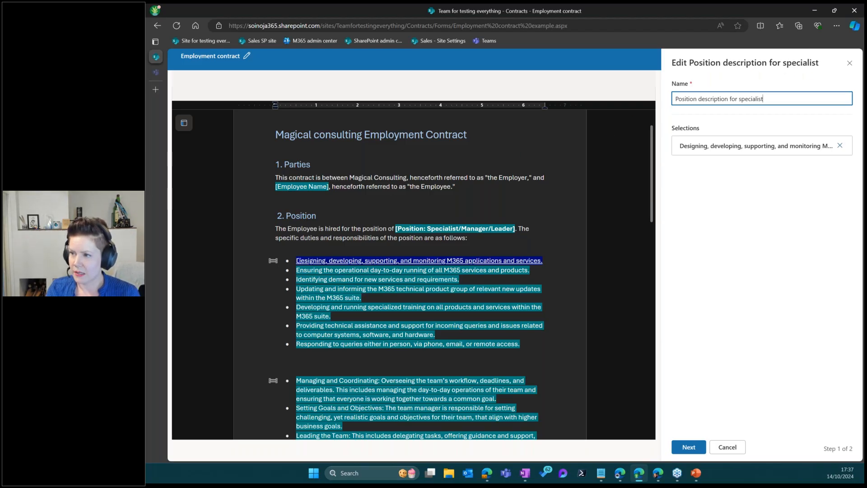
drag(520, 344, 296, 261)
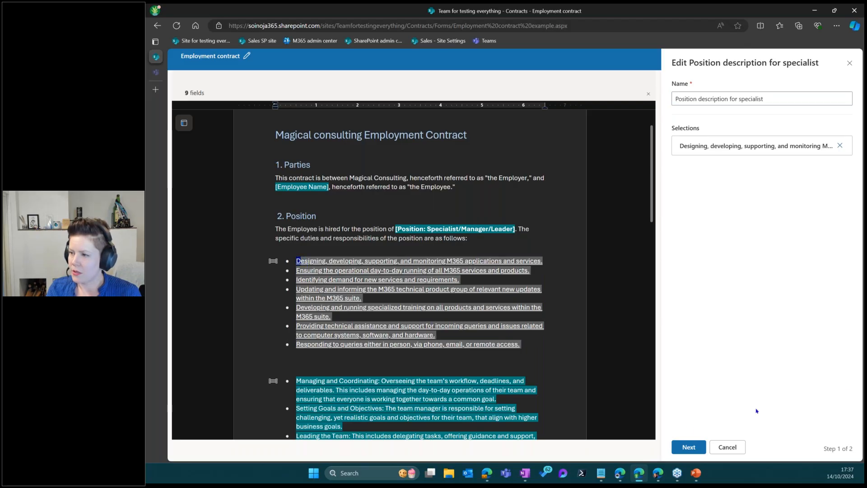
click(689, 447)
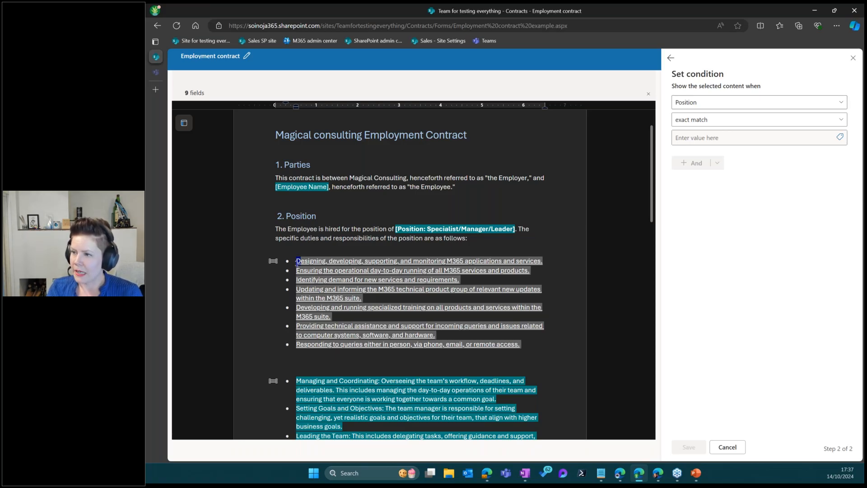
drag(326, 272, 533, 346)
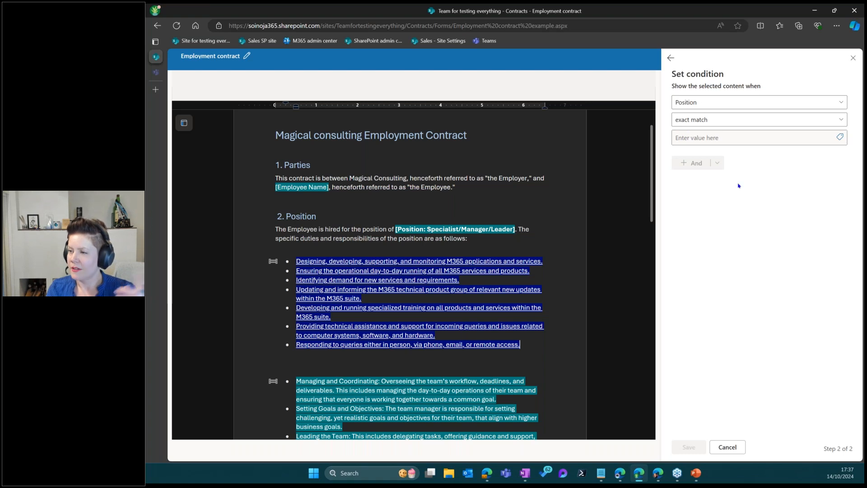
click(718, 139)
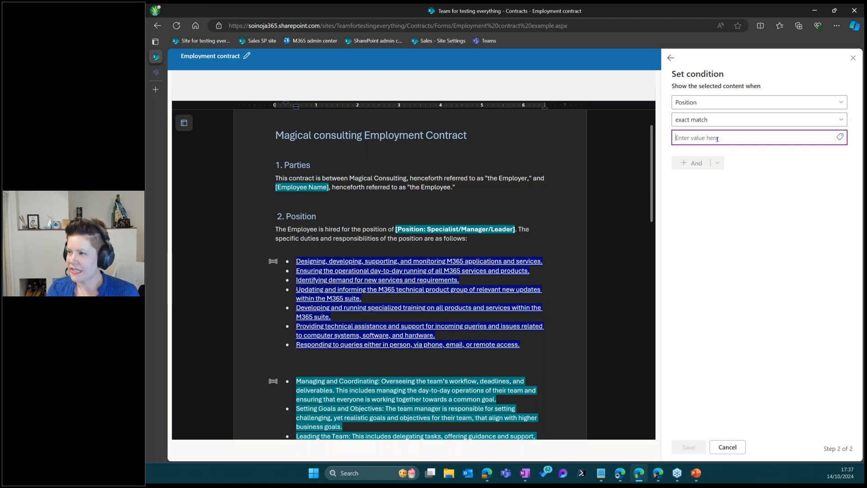
click(839, 137)
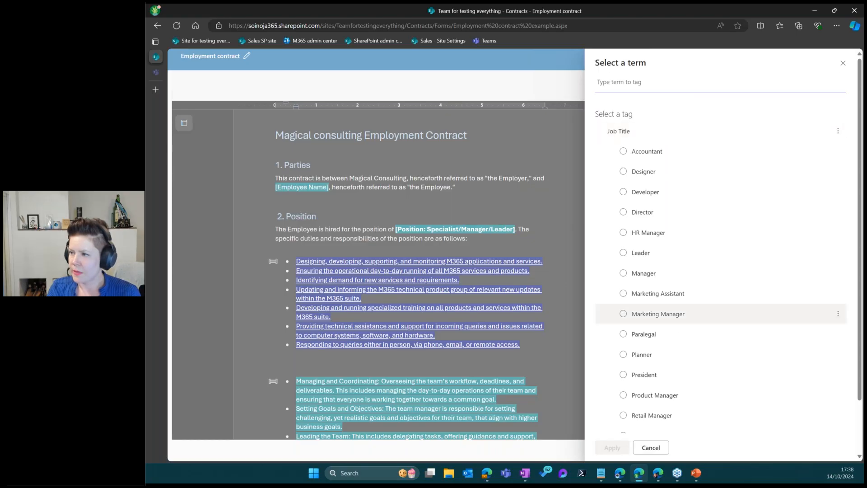
scroll(677, 315, down, 2)
click(634, 417)
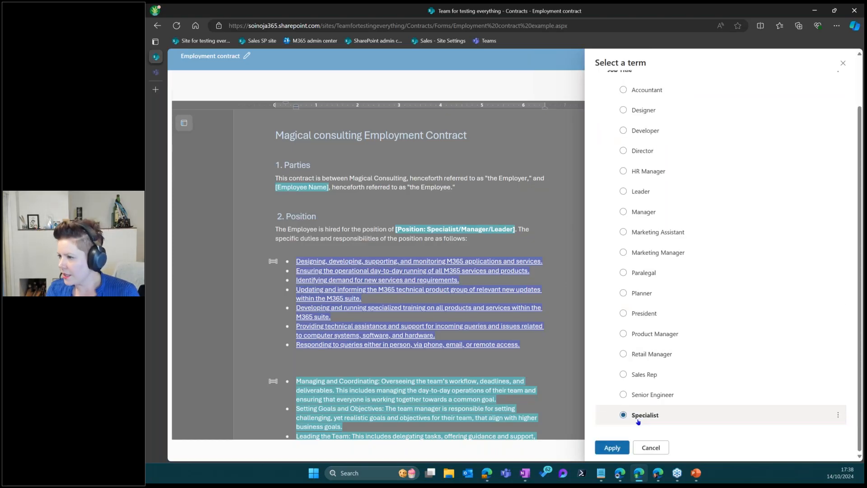
click(615, 448)
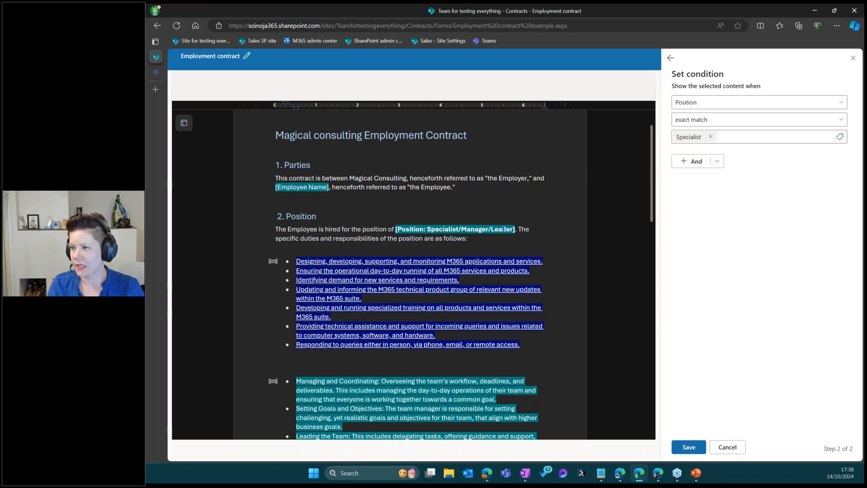
click(706, 104)
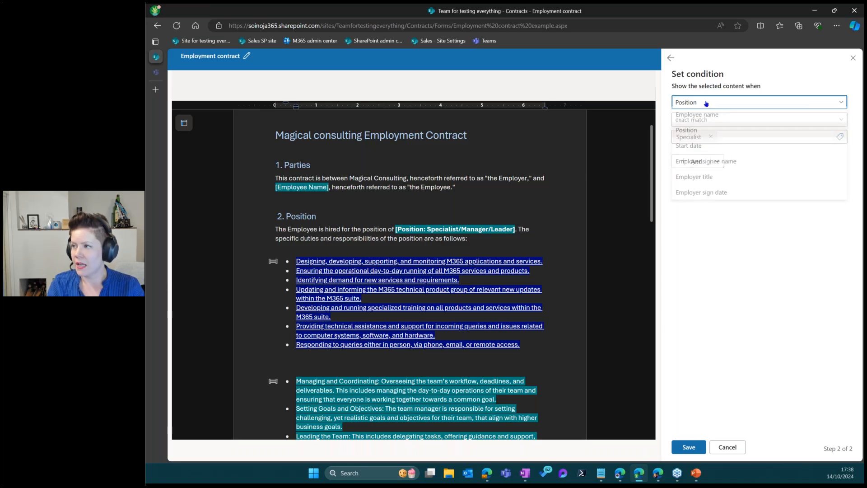
click(706, 134)
click(726, 120)
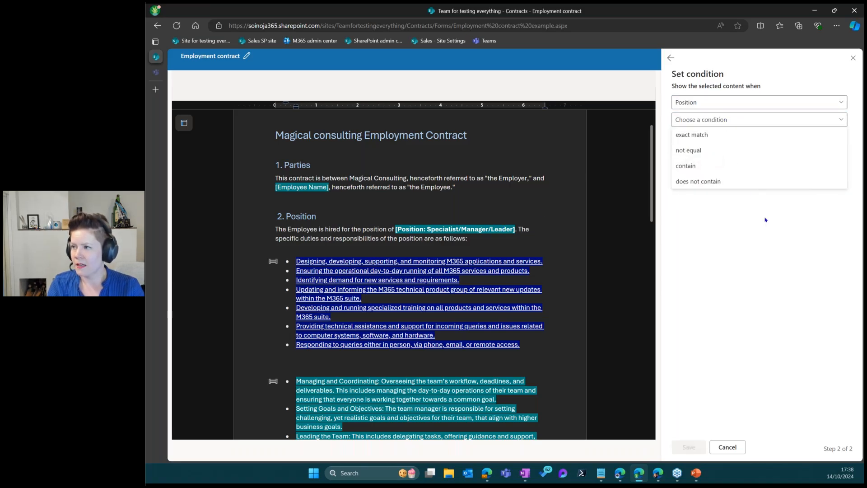
click(714, 136)
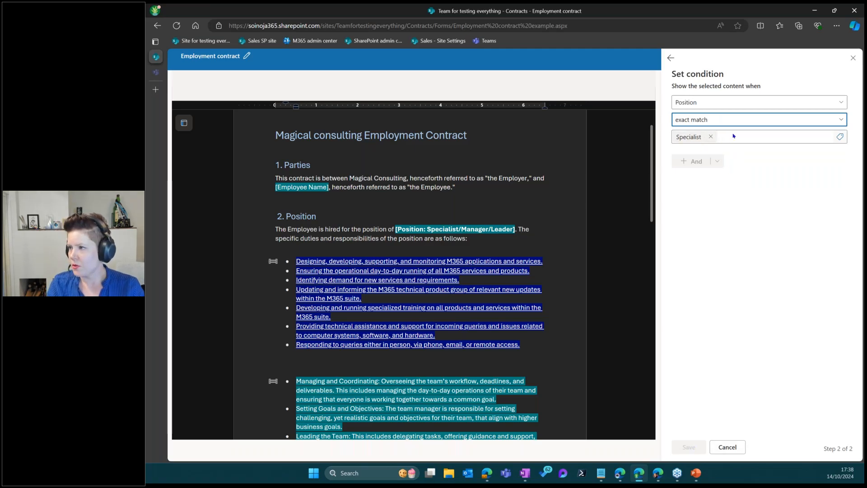
click(734, 140)
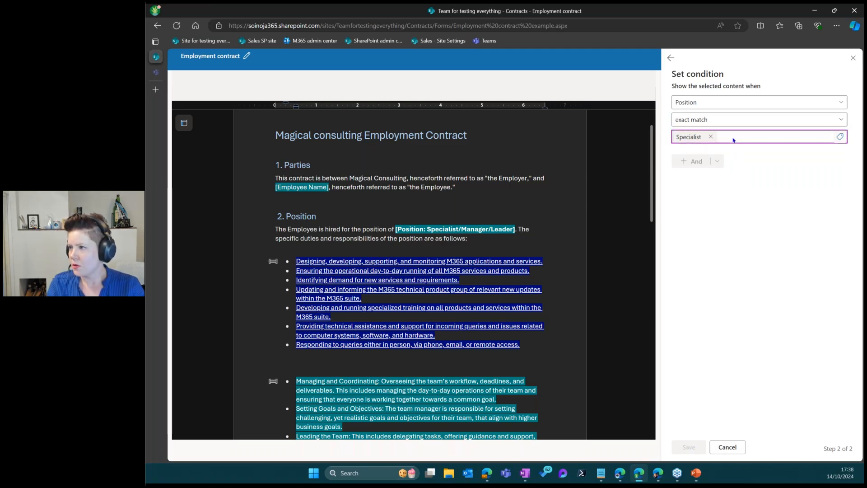
click(727, 447)
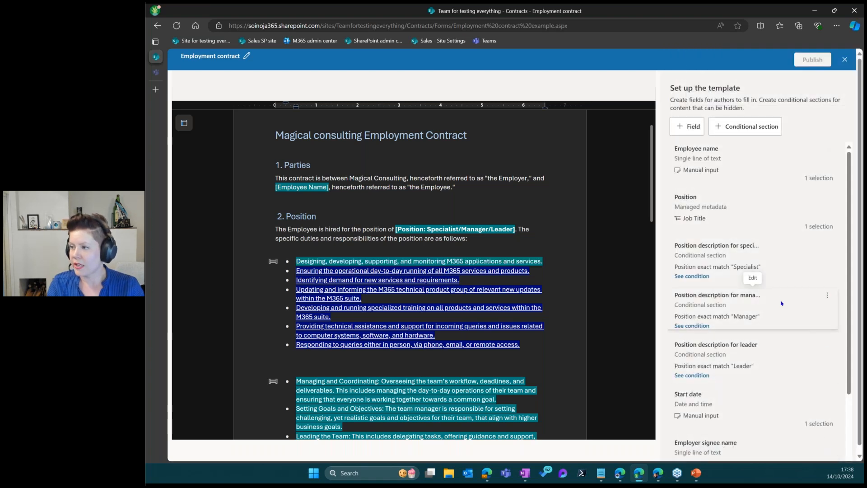
Review the Specialist, Manager and Leader conditional sections, checking the Specialist condition without changes
scroll(382, 216, up, 1)
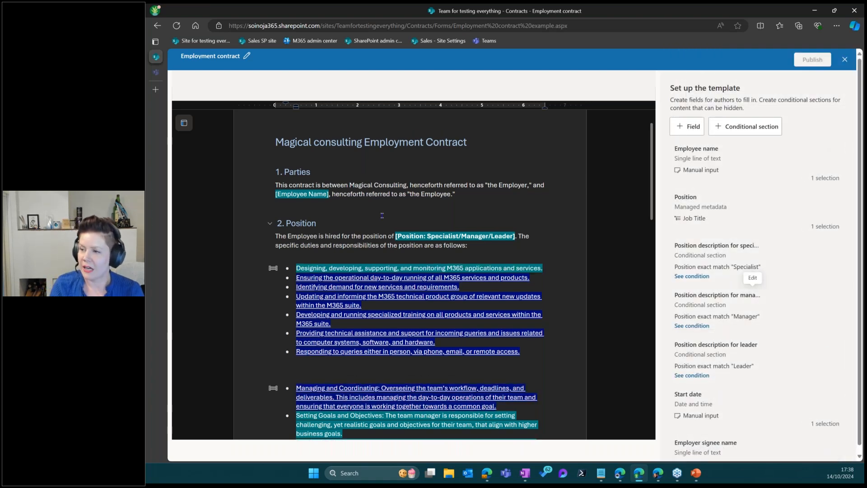
scroll(295, 257, down, 6)
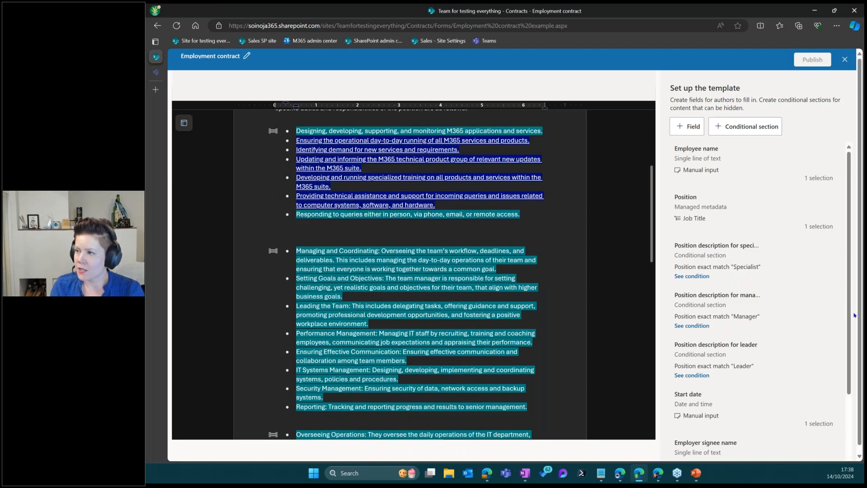
click(738, 315)
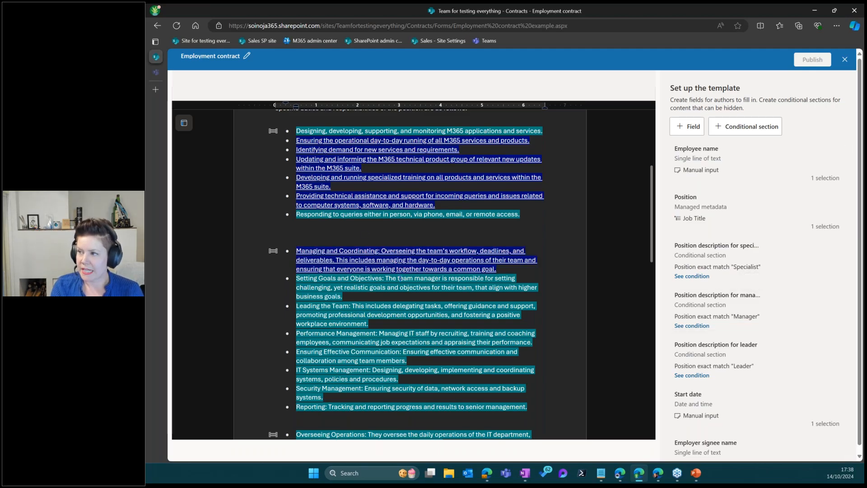
scroll(399, 275, up, 1)
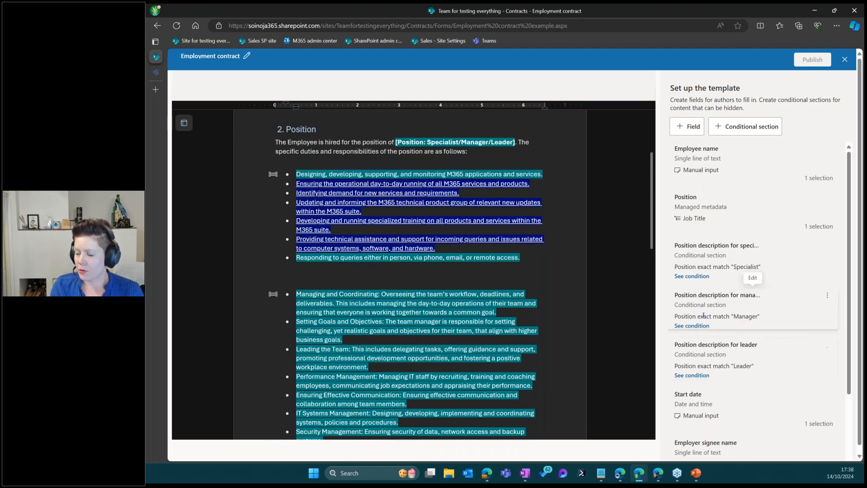
click(702, 276)
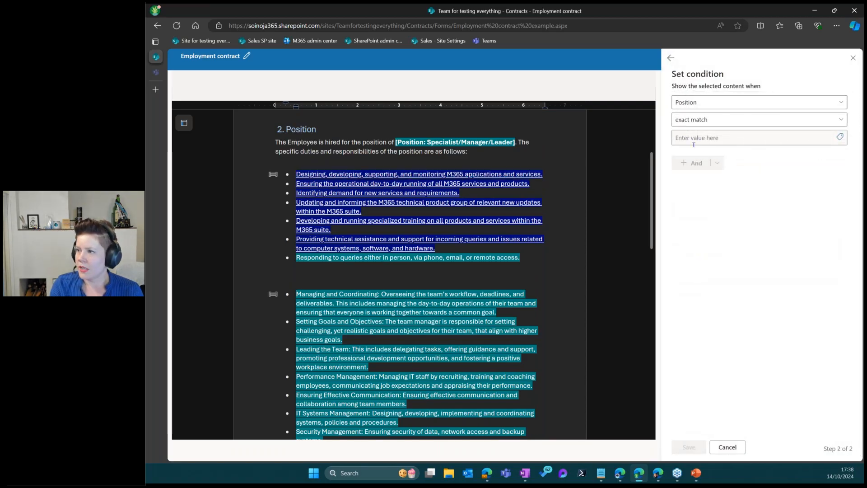
click(727, 447)
scroll(733, 281, down, 3)
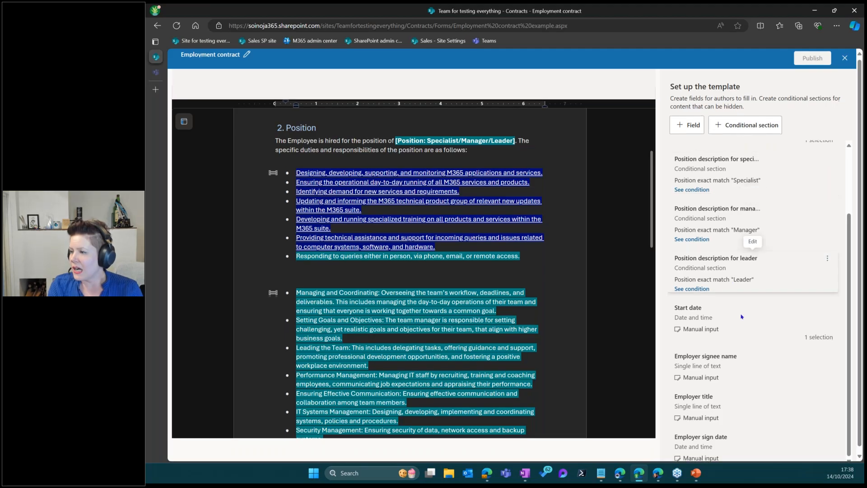
scroll(710, 319, down, 1)
scroll(422, 319, down, 1)
scroll(422, 319, down, 15)
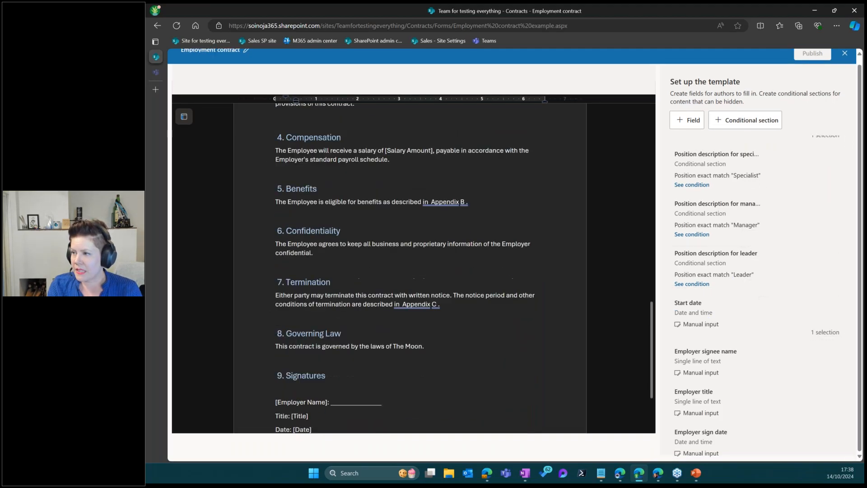
scroll(562, 151, up, 5)
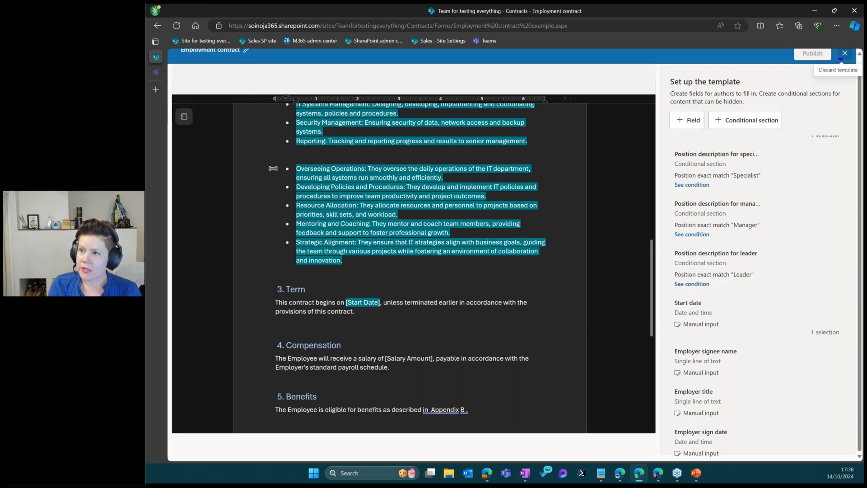
scroll(687, 119, up, 1)
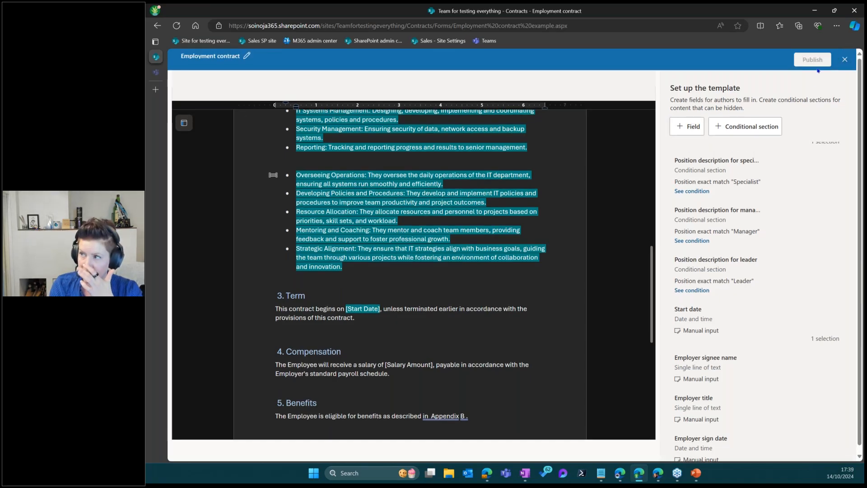
Close the template editor and start a new Employment contract in the Contracts library
click(845, 60)
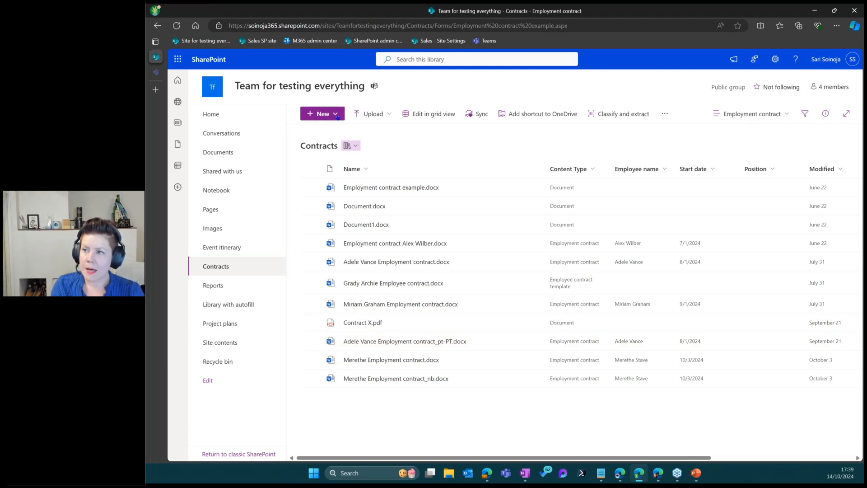
click(337, 116)
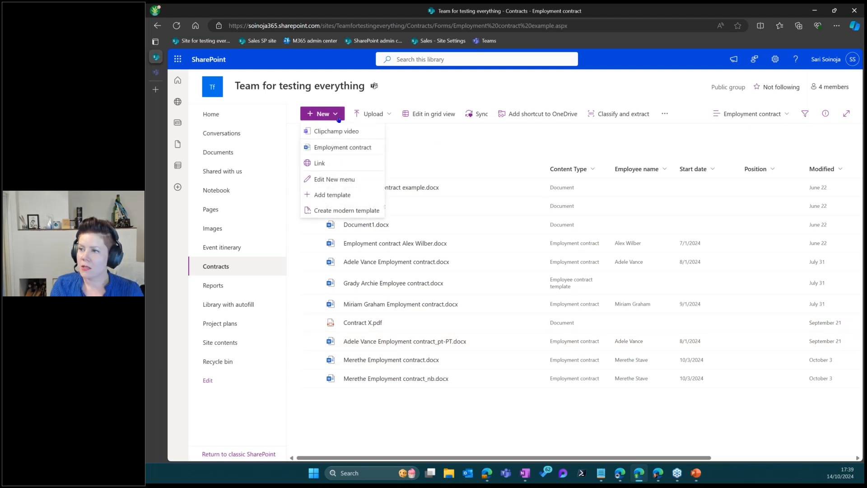
click(362, 149)
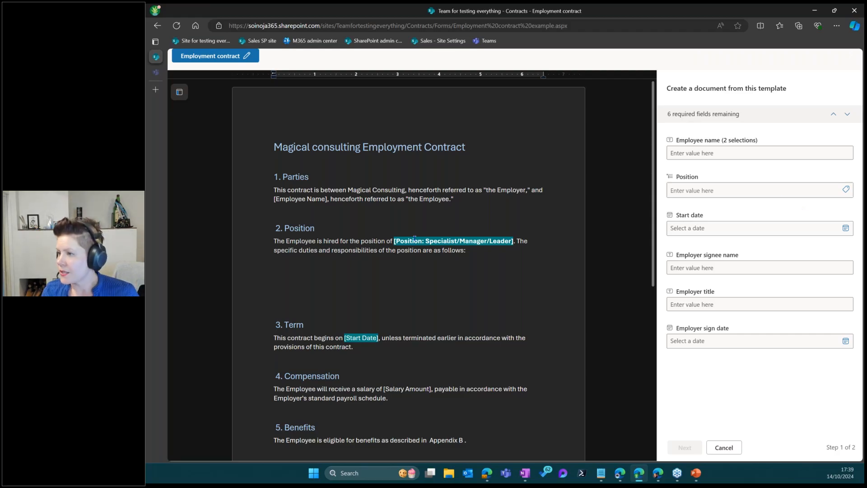
Enter the employee's name in Employee name, correcting its typo
click(701, 153)
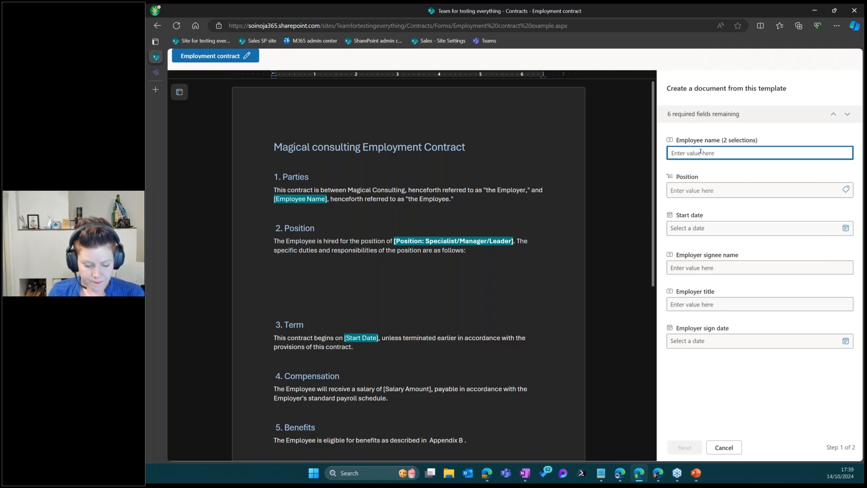
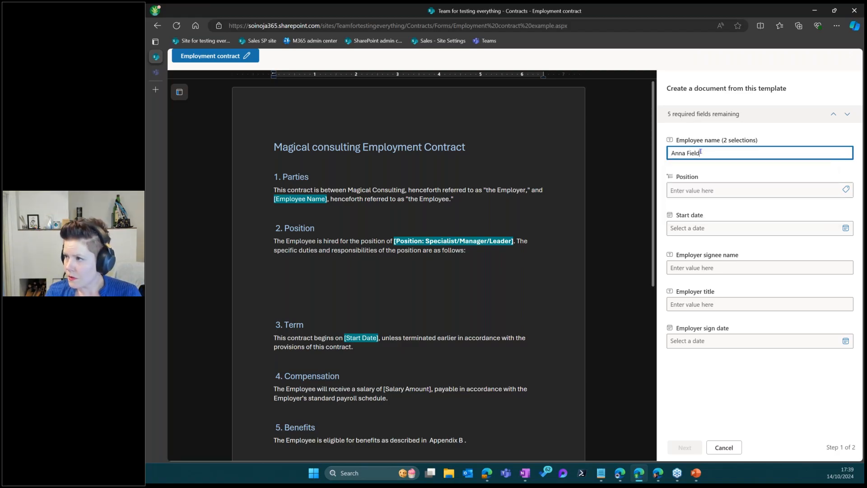
Set Position to Leader, replacing the initially chosen Manager
click(744, 187)
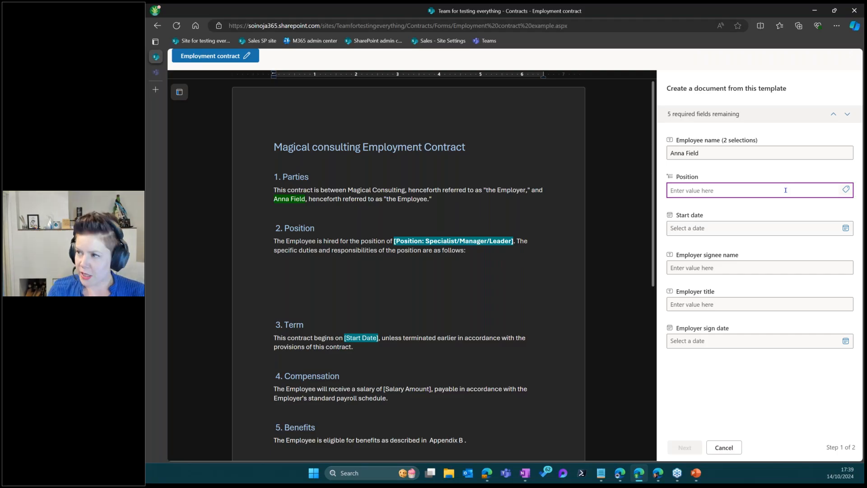
text(Manager)
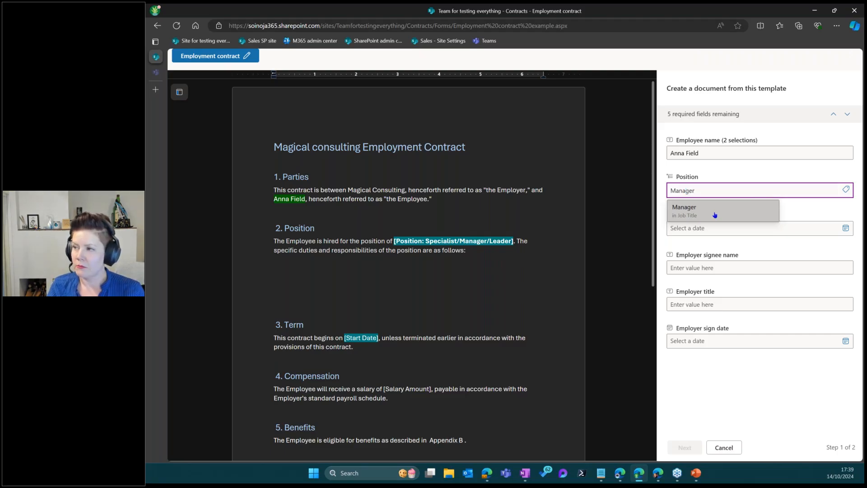
click(715, 215)
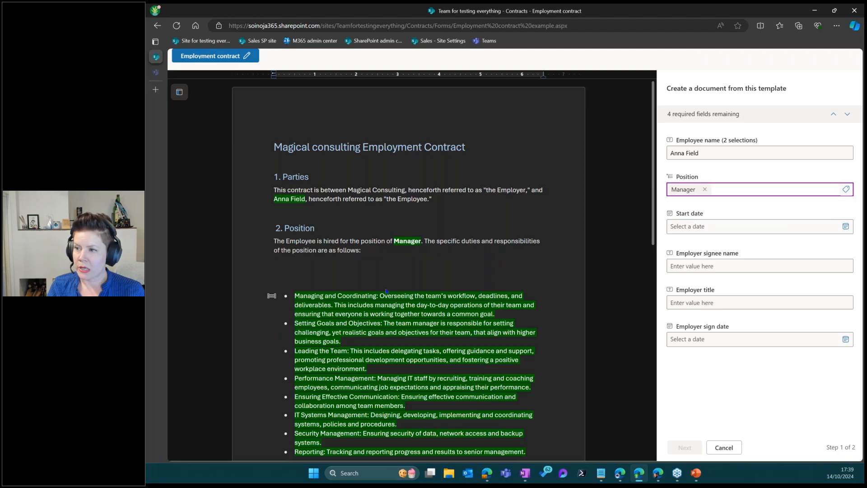
scroll(386, 292, down, 3)
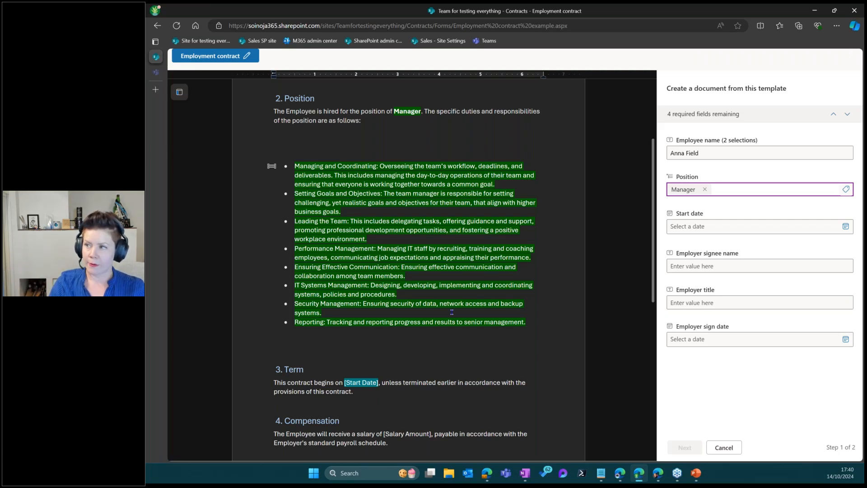
click(705, 189)
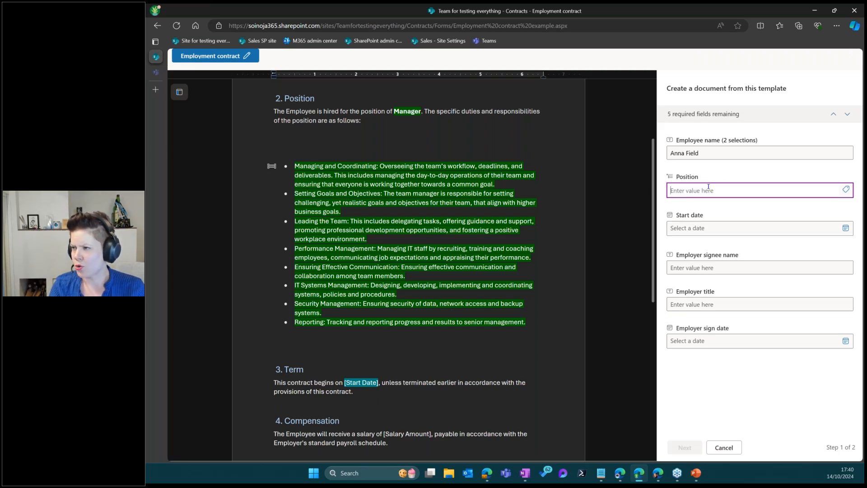
text(Leader)
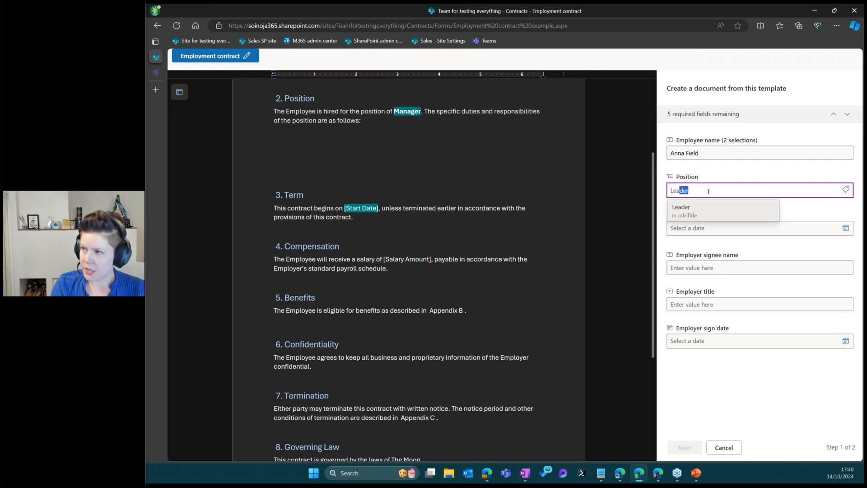
click(706, 208)
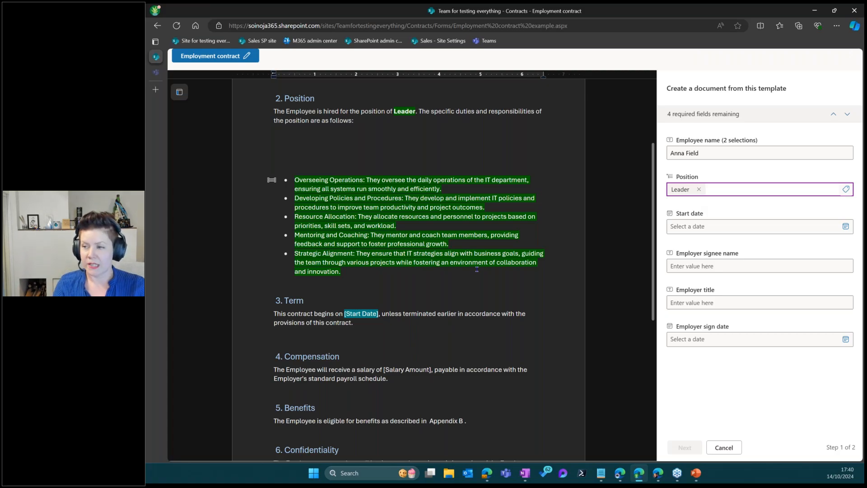
click(712, 228)
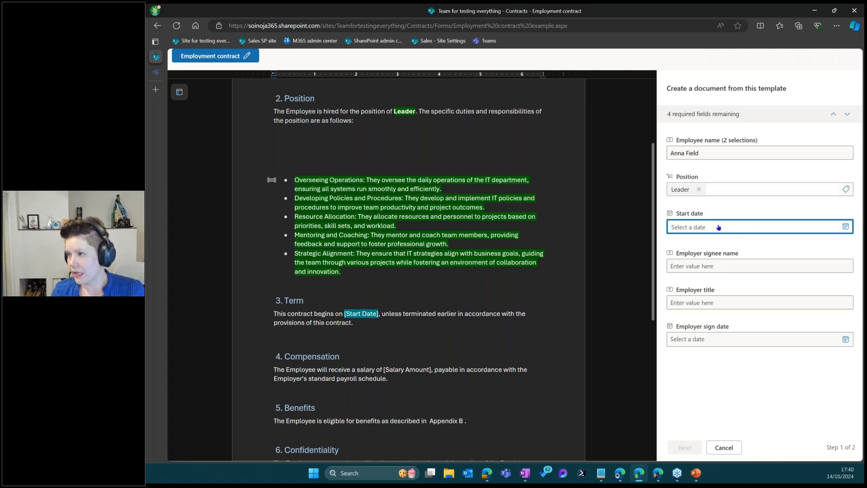
Set start and sign dates to 14 October 2024 and autofill the employer signee and CEO title
click(690, 296)
click(710, 268)
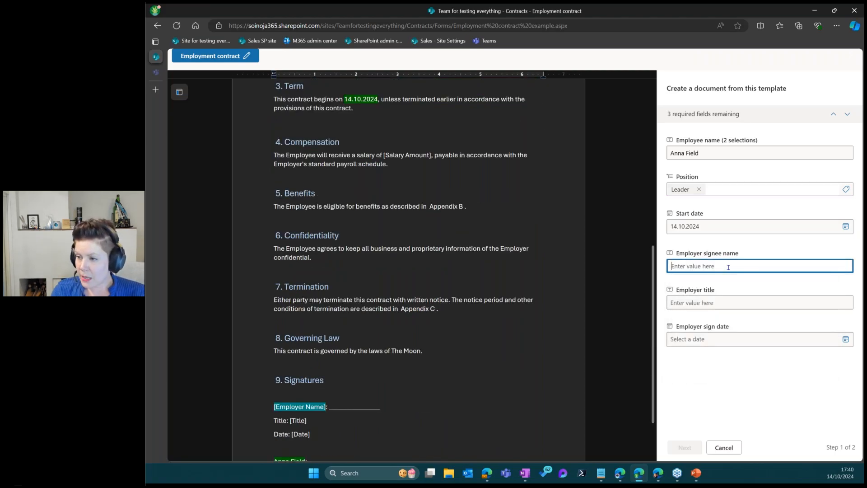
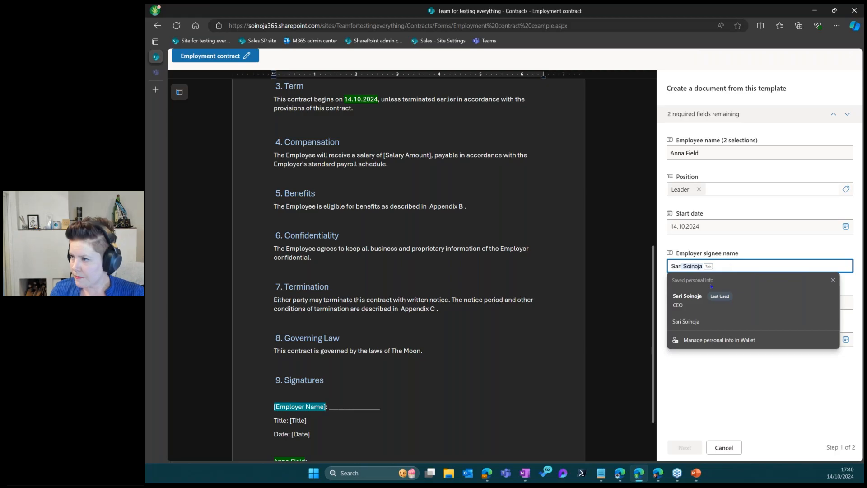
click(705, 300)
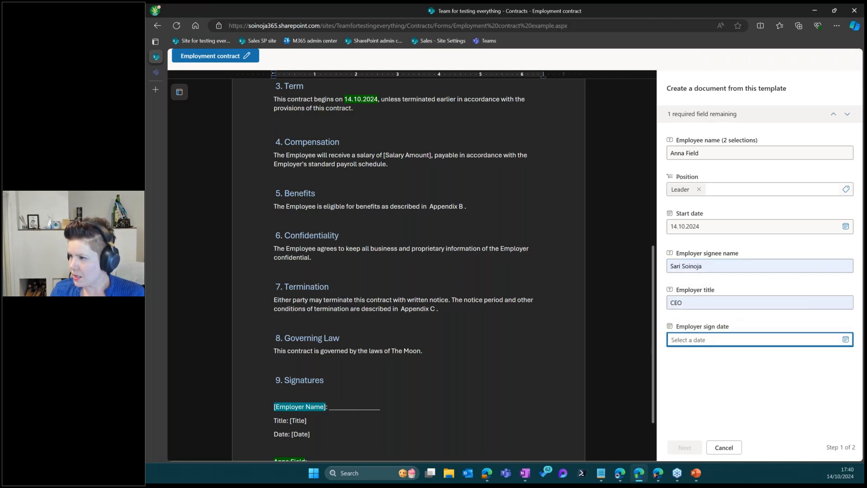
click(691, 340)
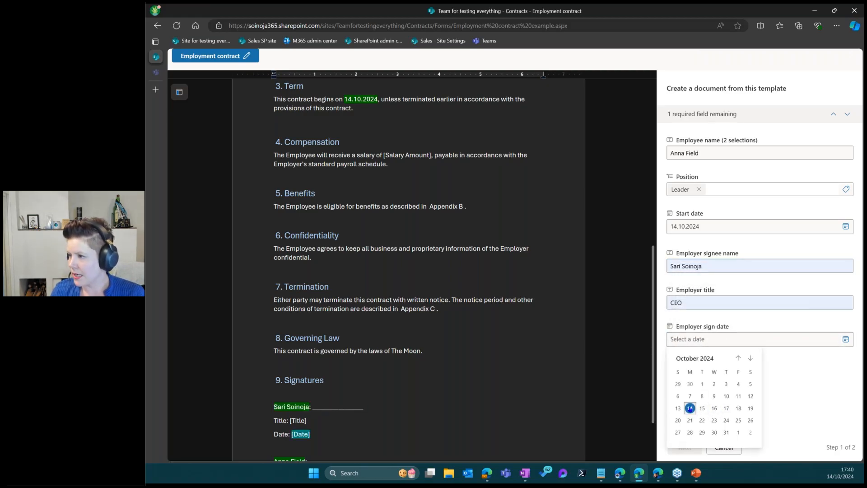
click(690, 408)
click(700, 443)
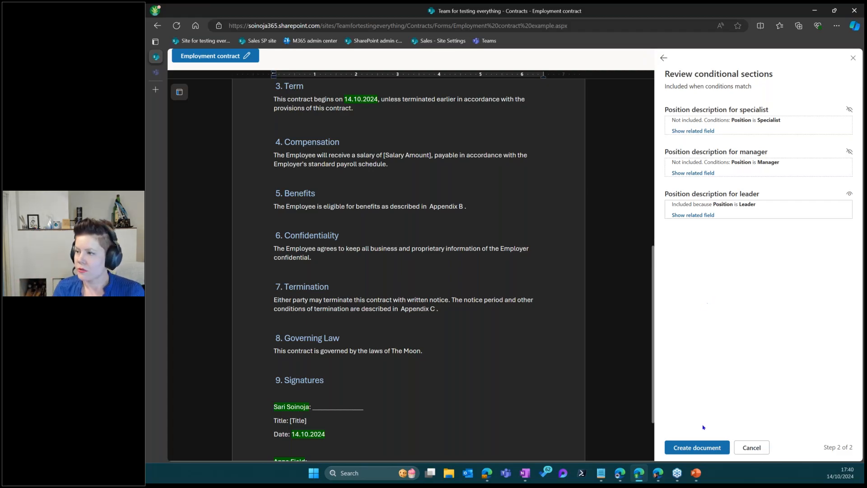
Create the contract .docx in Contracts, named with the employee's name before 'Employment contract'
click(697, 447)
click(477, 243)
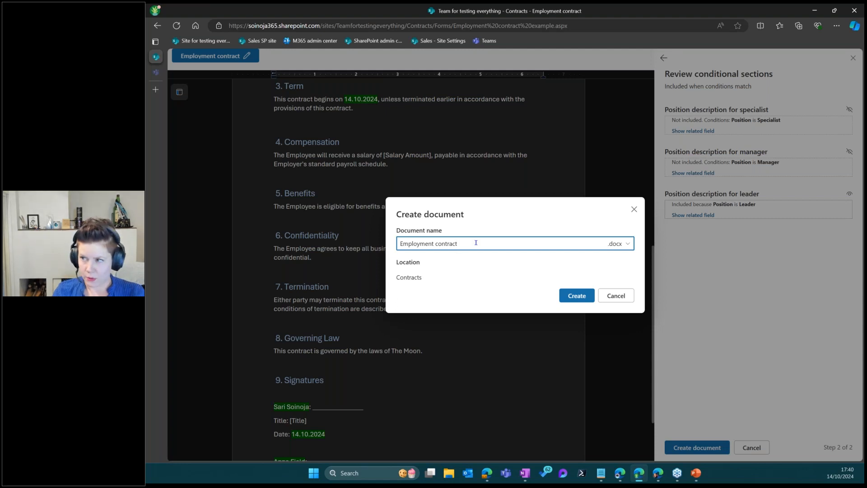
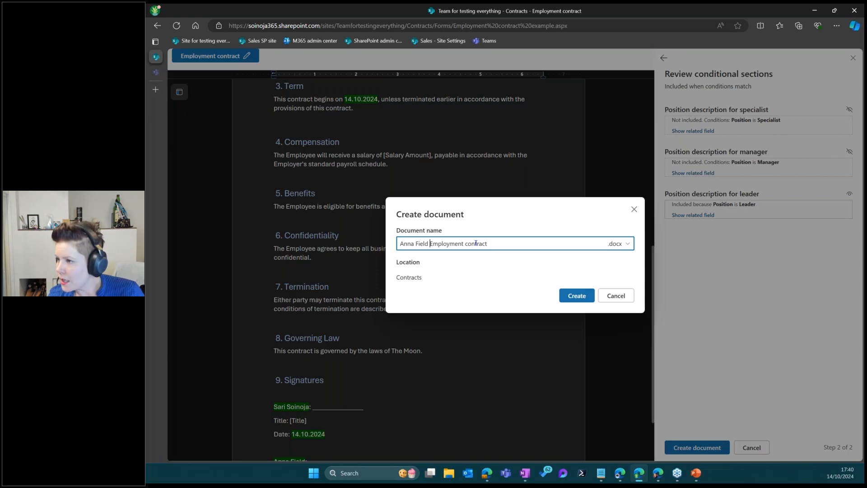
click(578, 296)
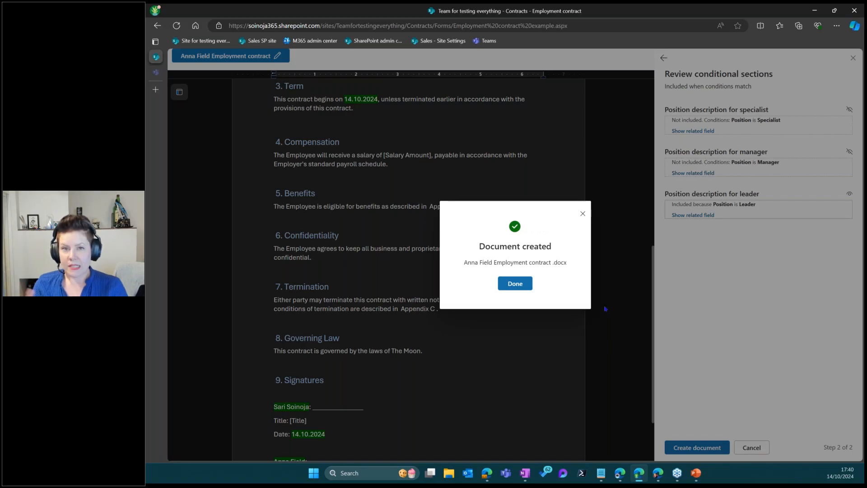
click(514, 286)
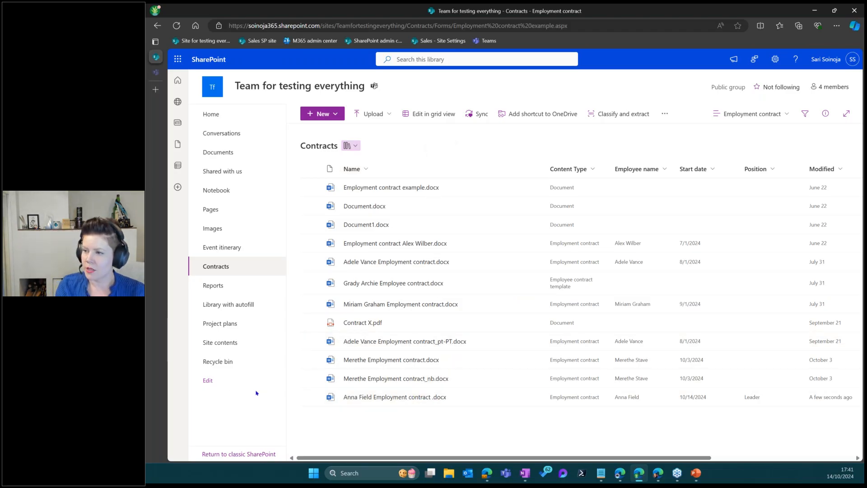
Open the newly created Leader contract from the Contracts library
click(369, 397)
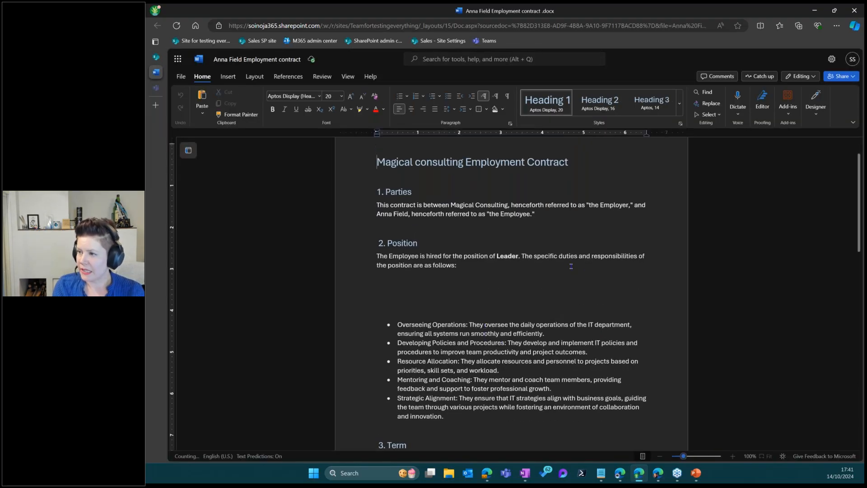
Inspect the generated Leader contract's duties, then close Word to return to Contracts
click(405, 299)
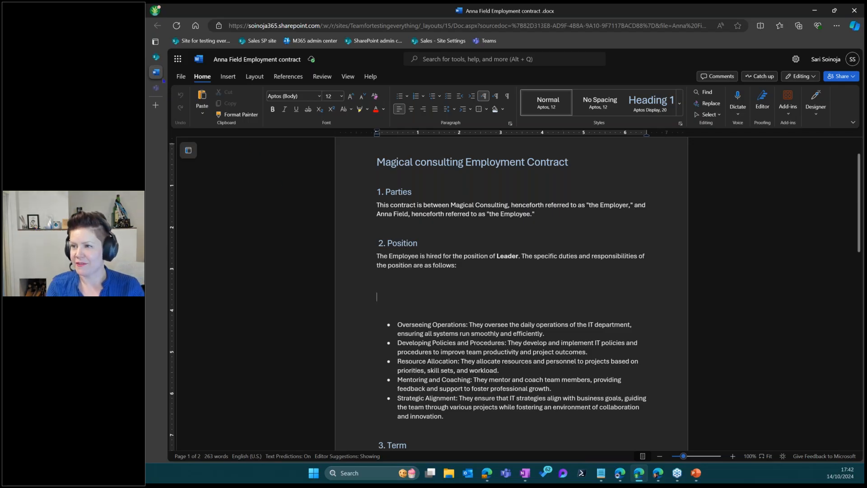
mouse_move(191, 71)
click(246, 72)
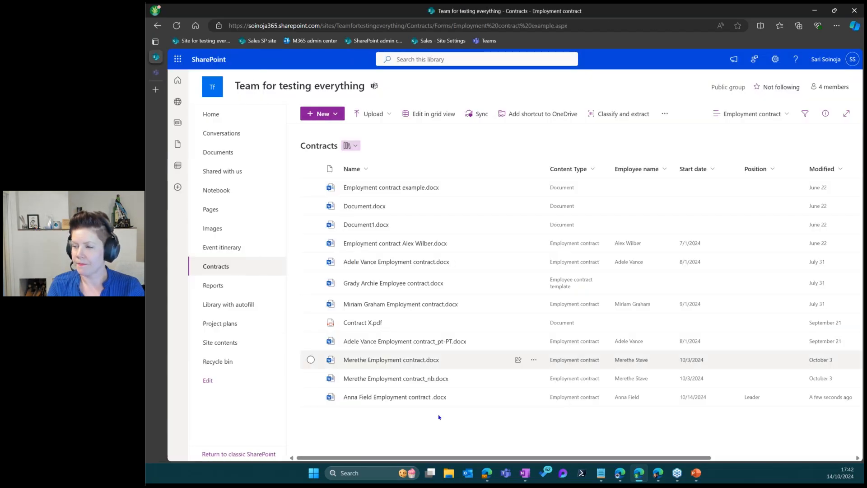